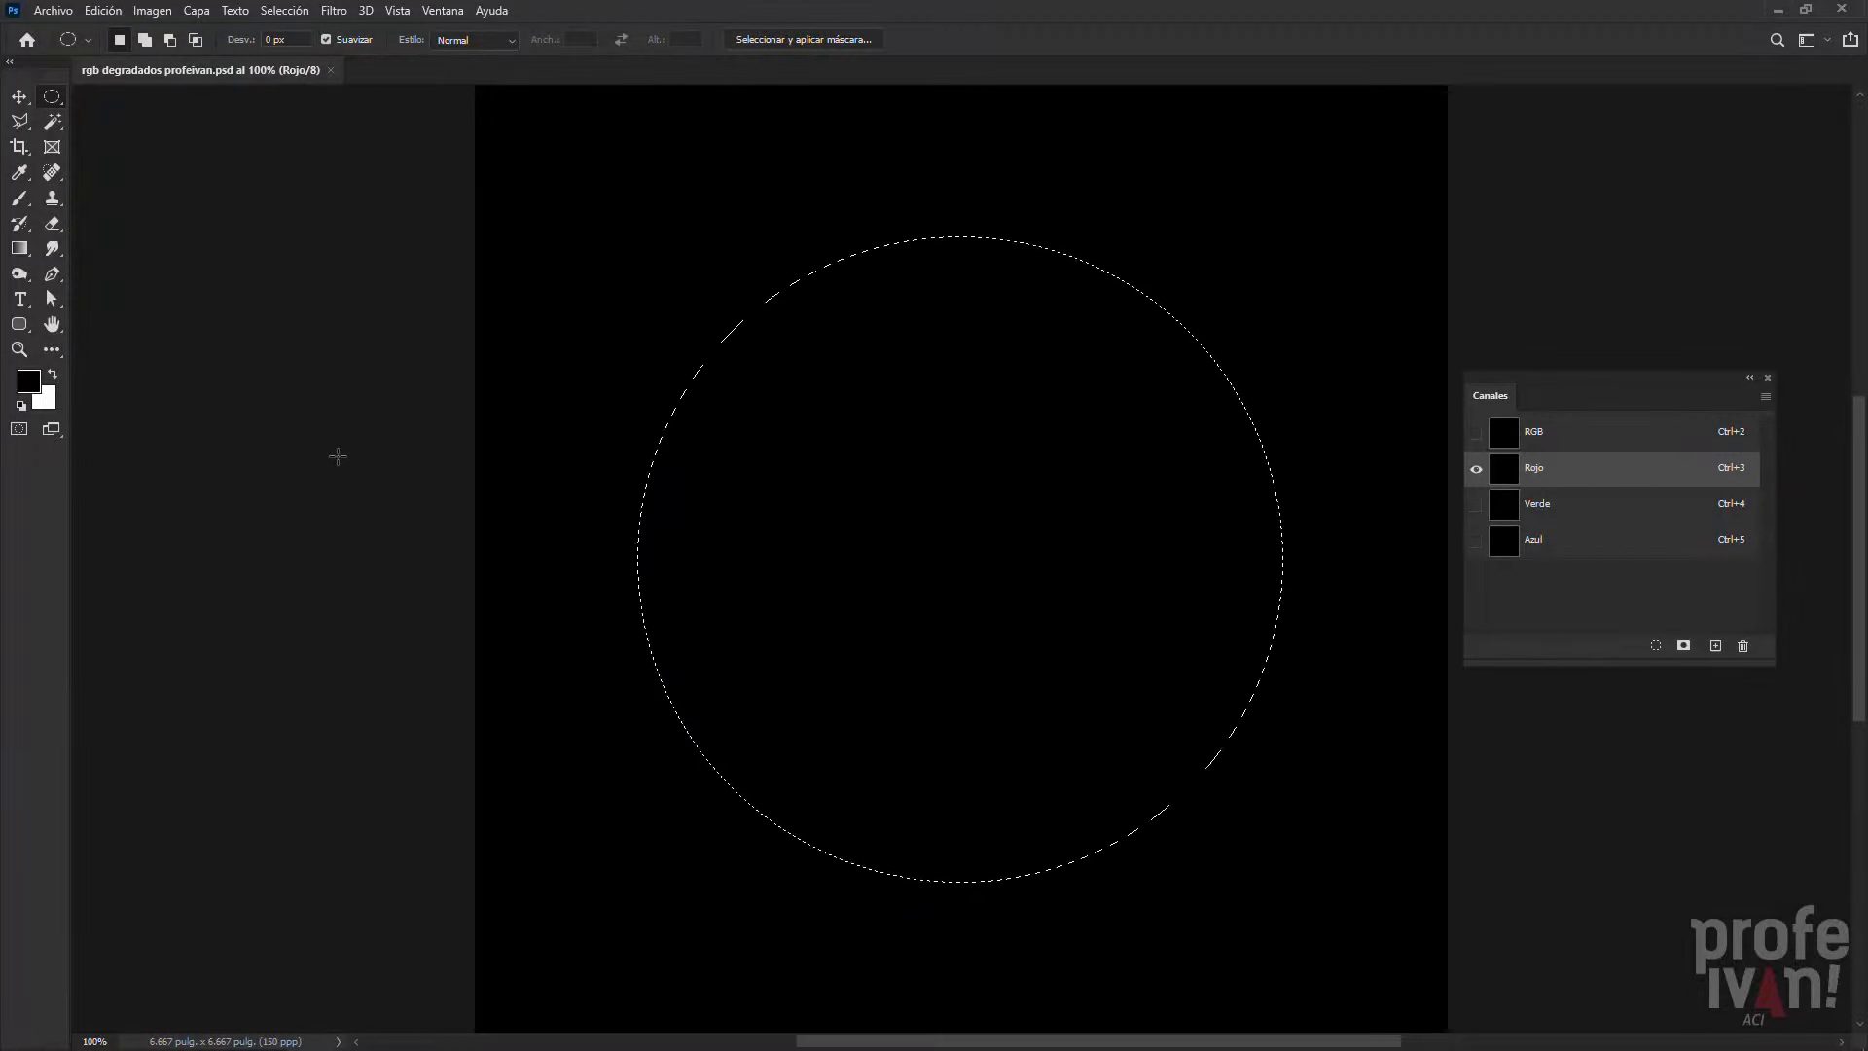
Fill the circle white in the Rojo channel and shade it white-to-black top to bottom
key("ctrl+BackSpace")
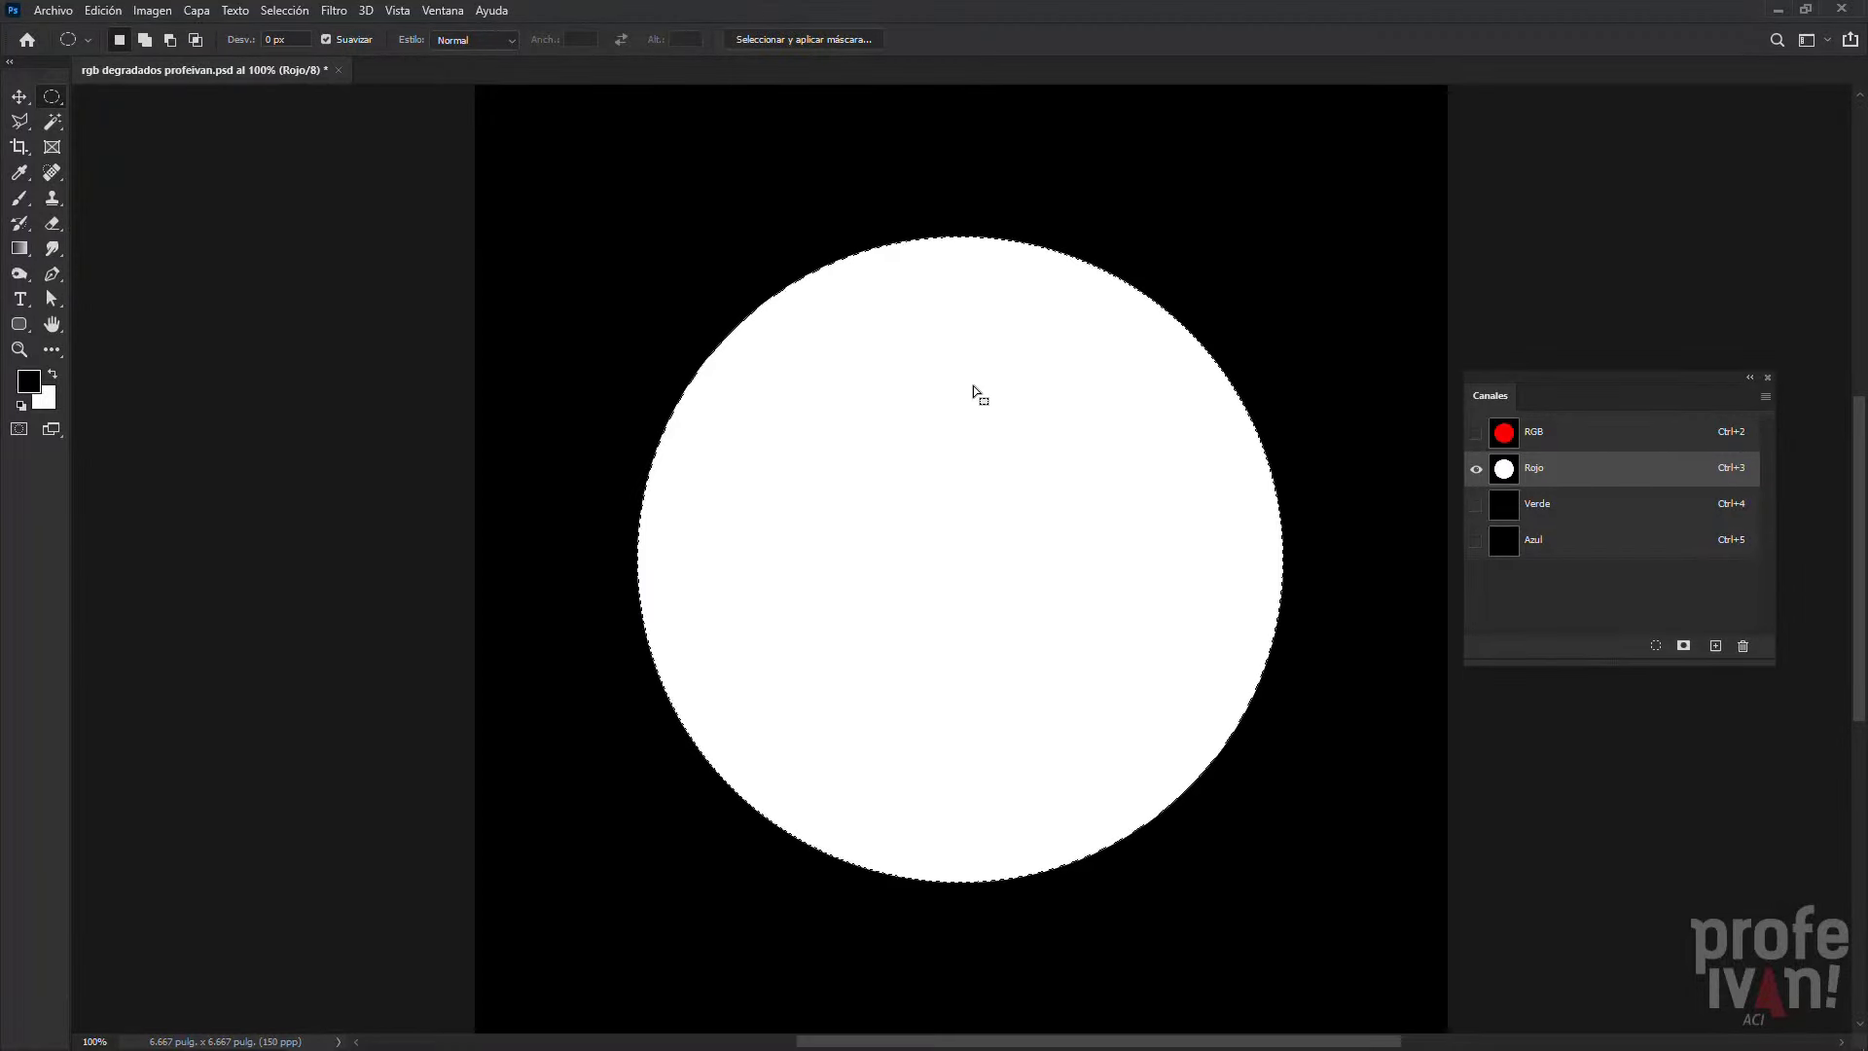
key("g")
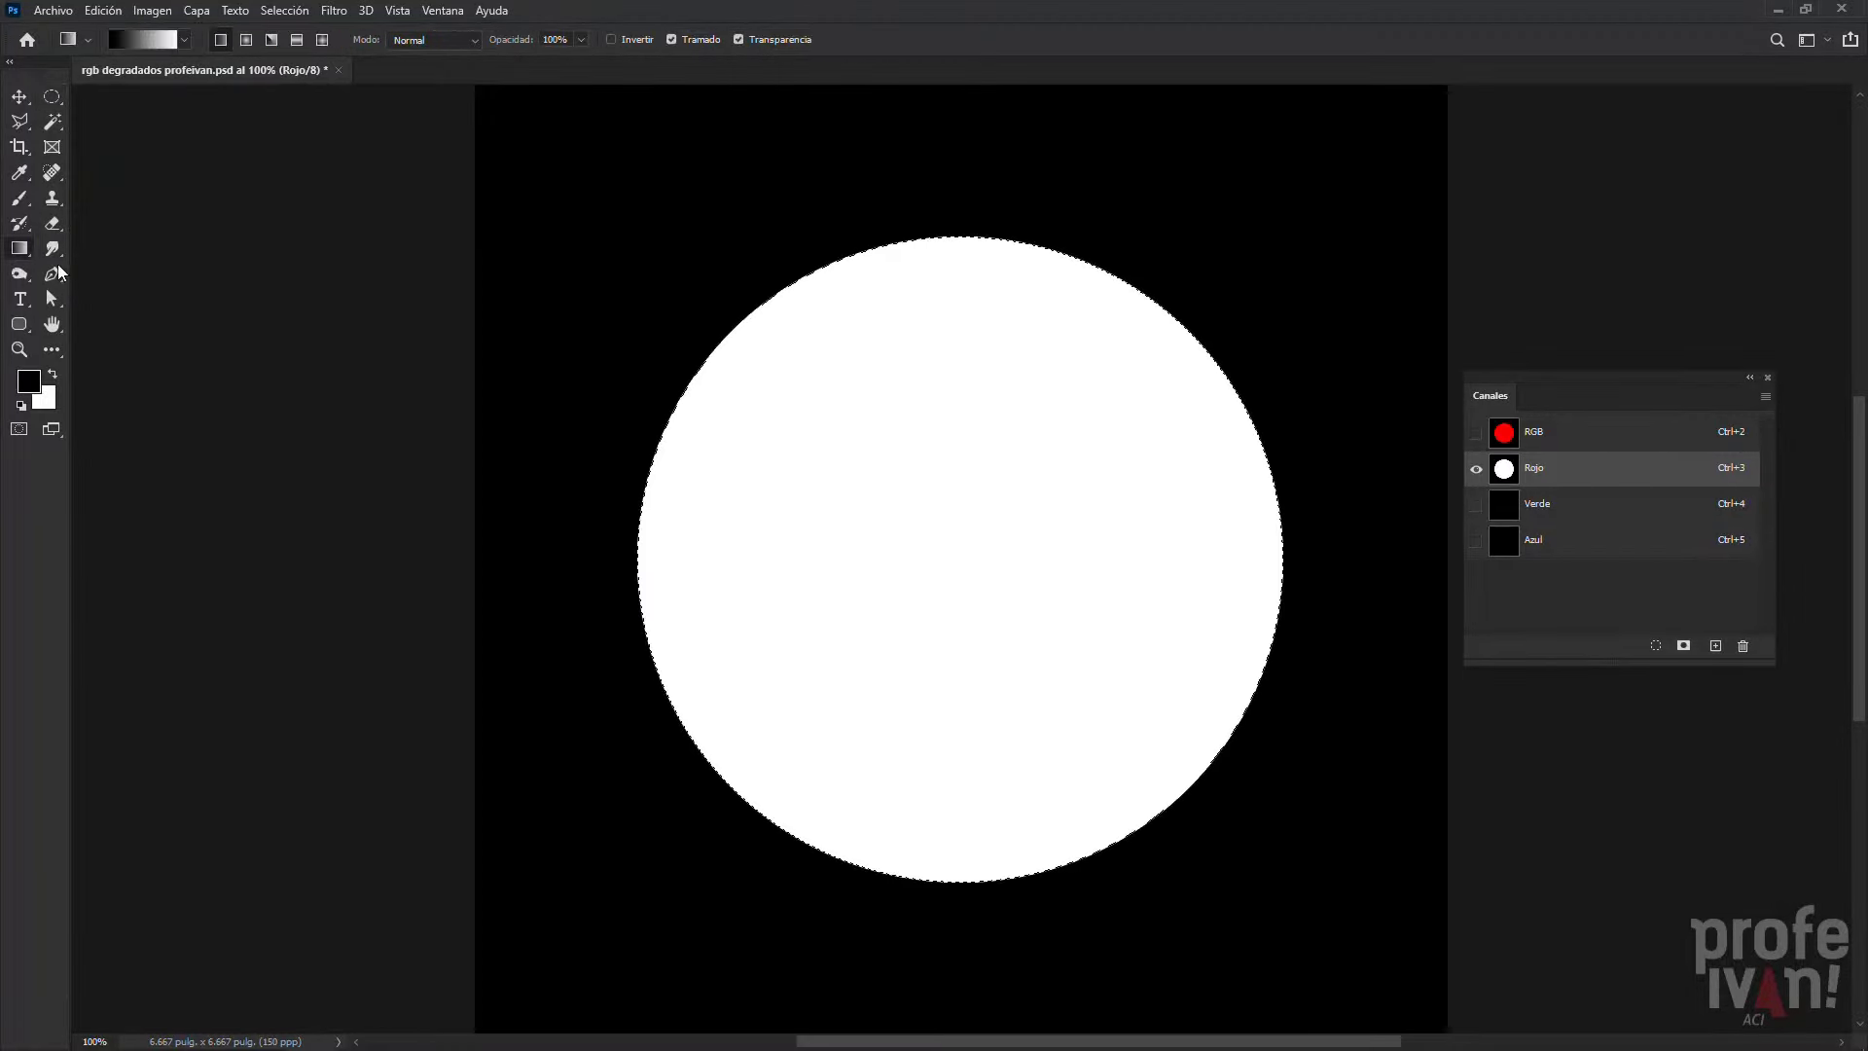
left_click_drag(950, 845, 981, 284)
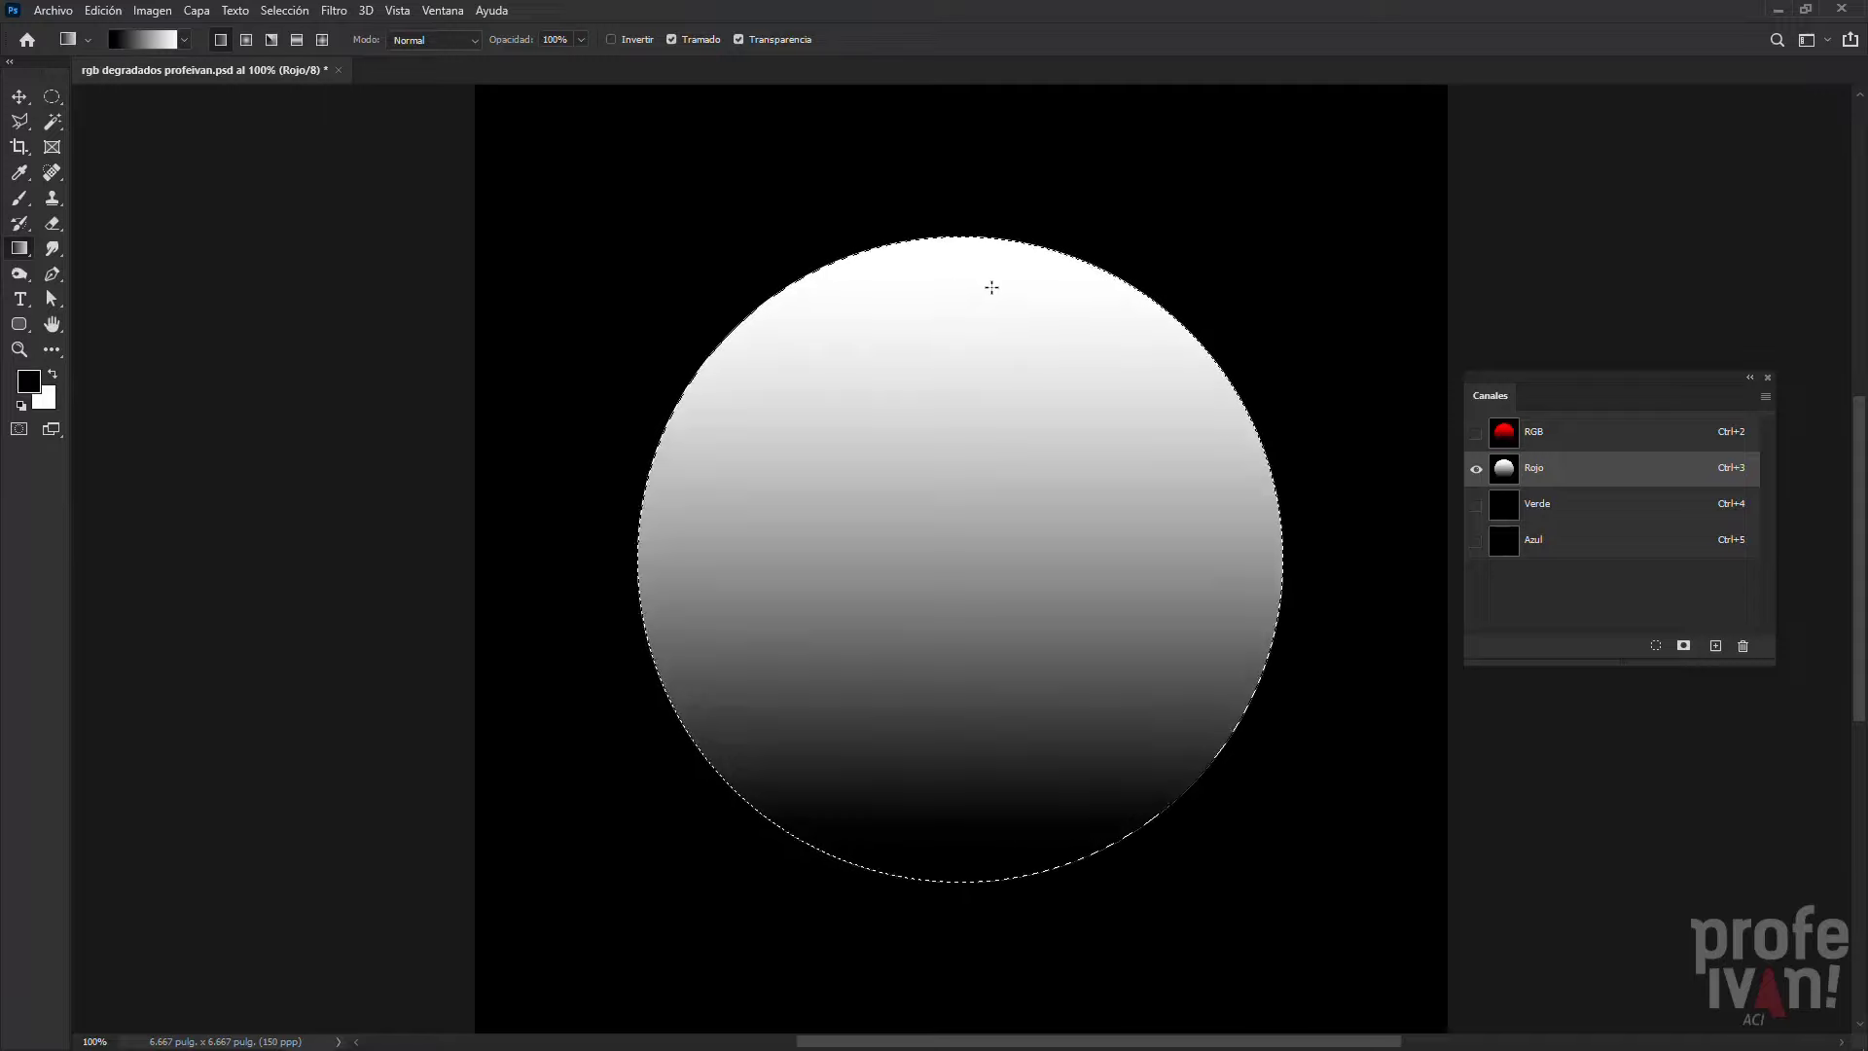
left_click(1476, 432)
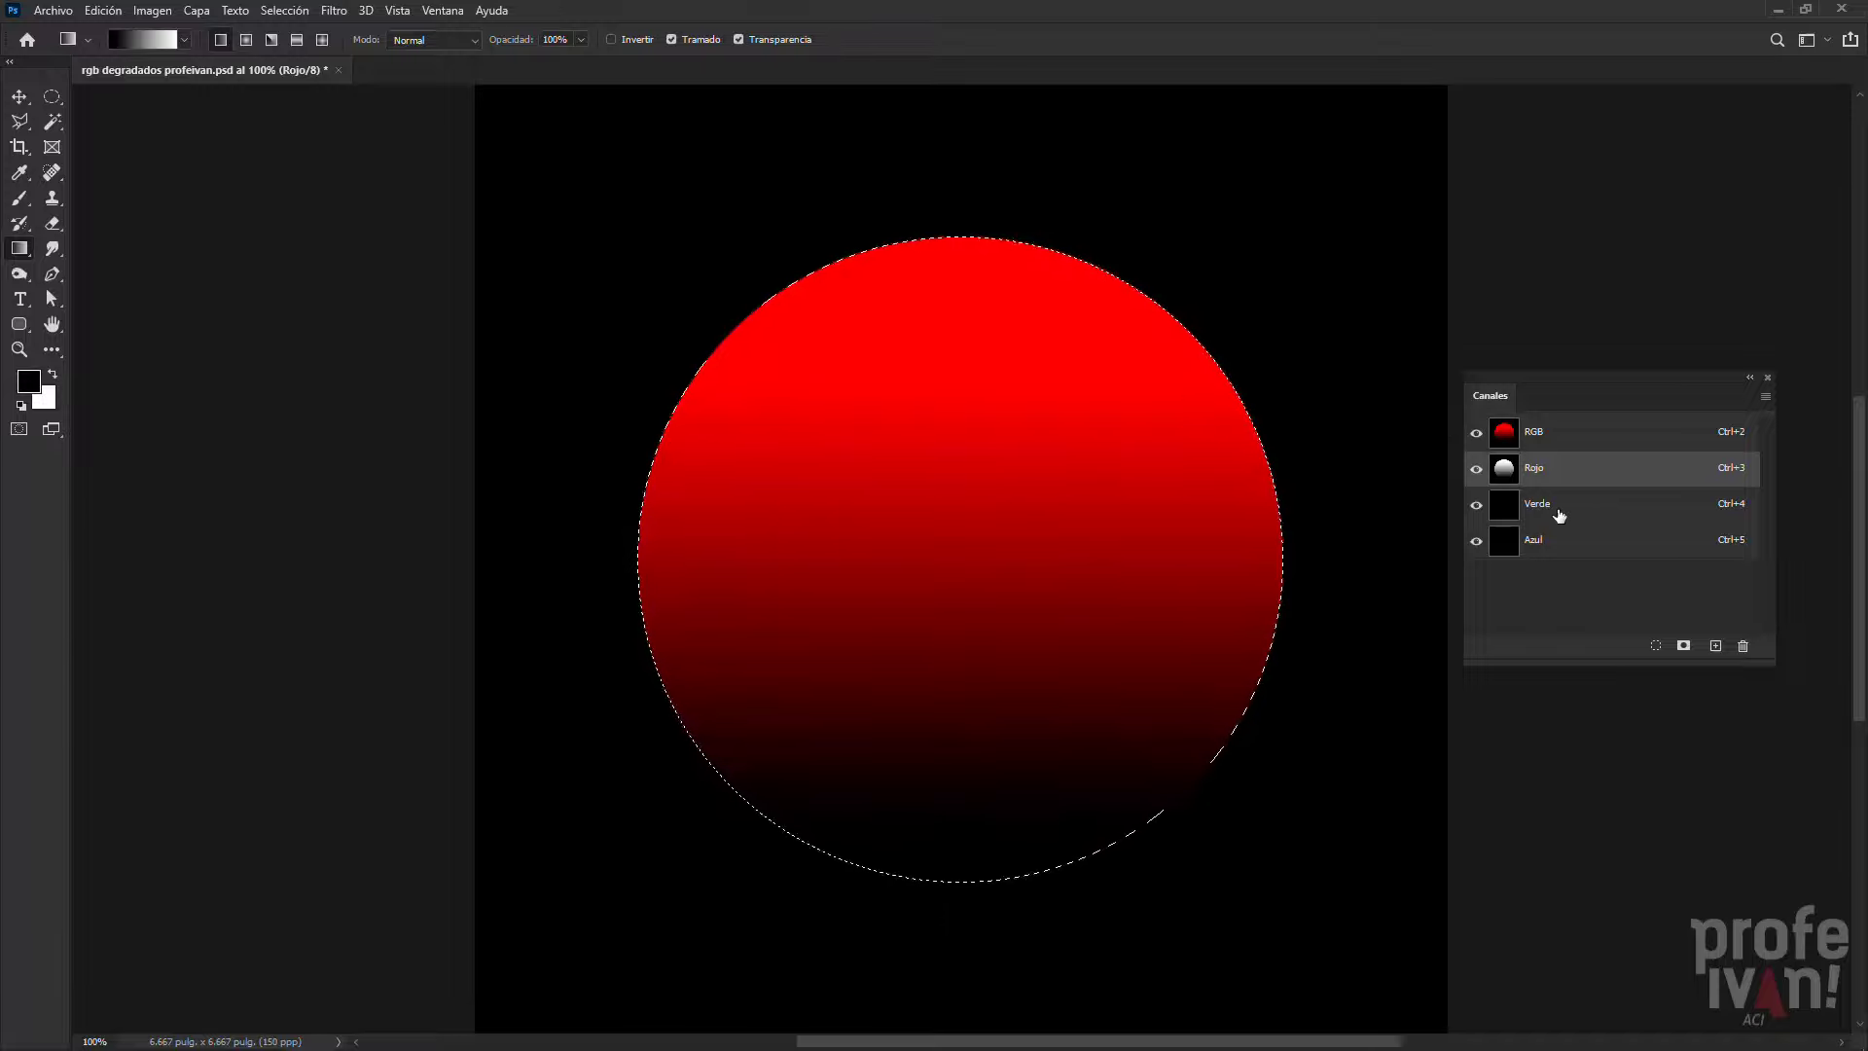
Fill the circle white in the Verde channel and give it a diagonal gradient
left_click(1554, 509)
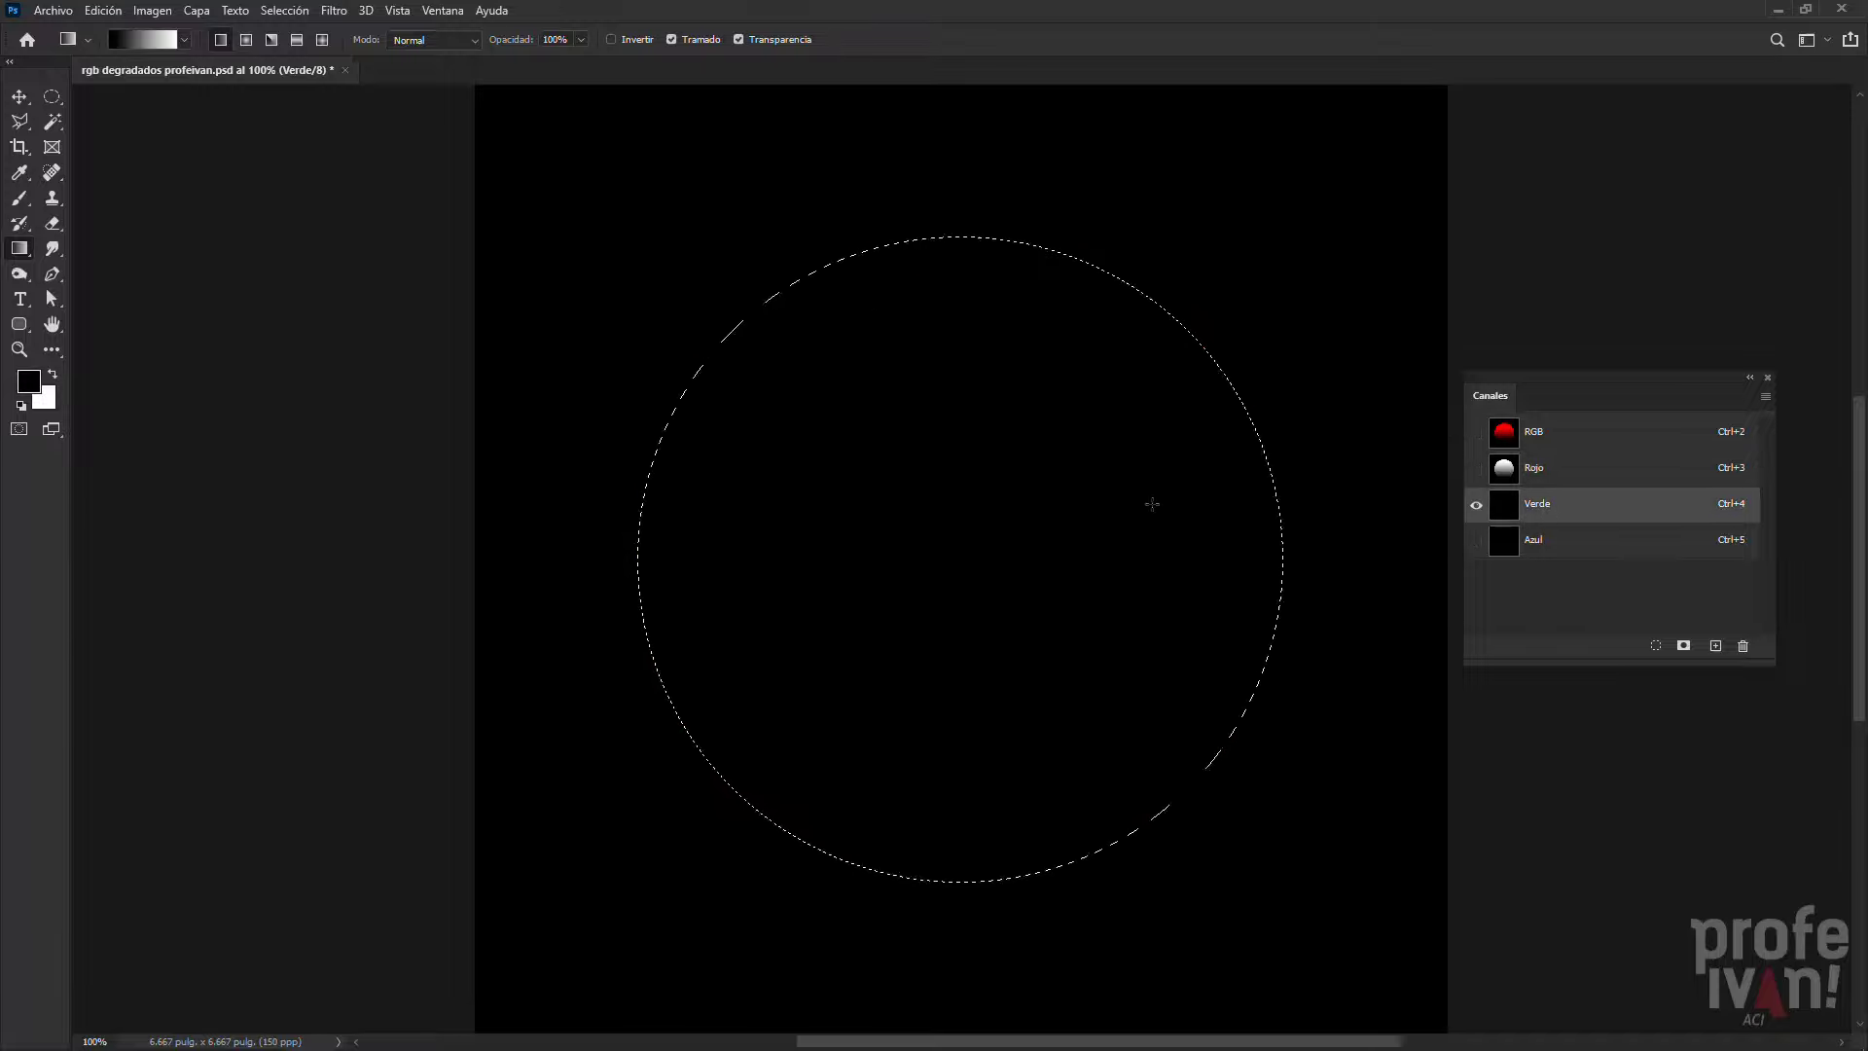
key("ctrl+BackSpace")
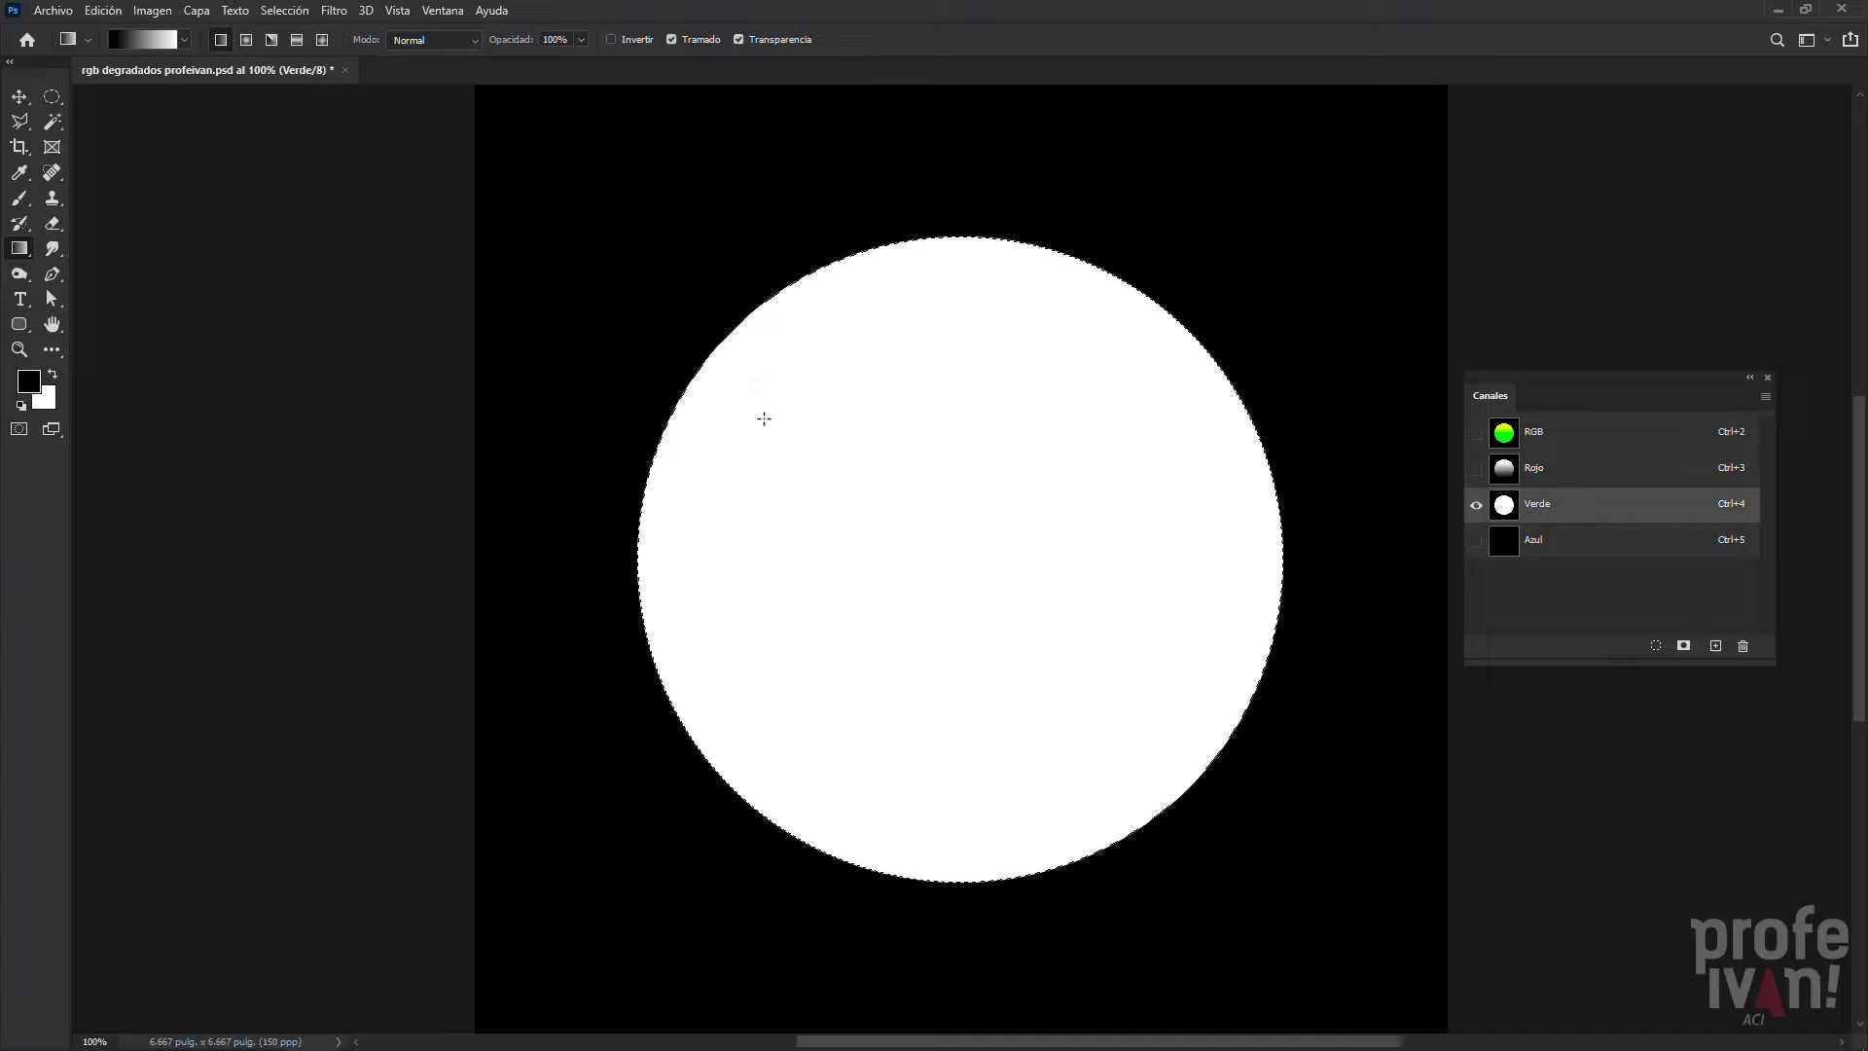
mouse_move(769, 378)
left_mouse_down()
mouse_move(1136, 732)
mouse_move(1124, 757)
left_mouse_up()
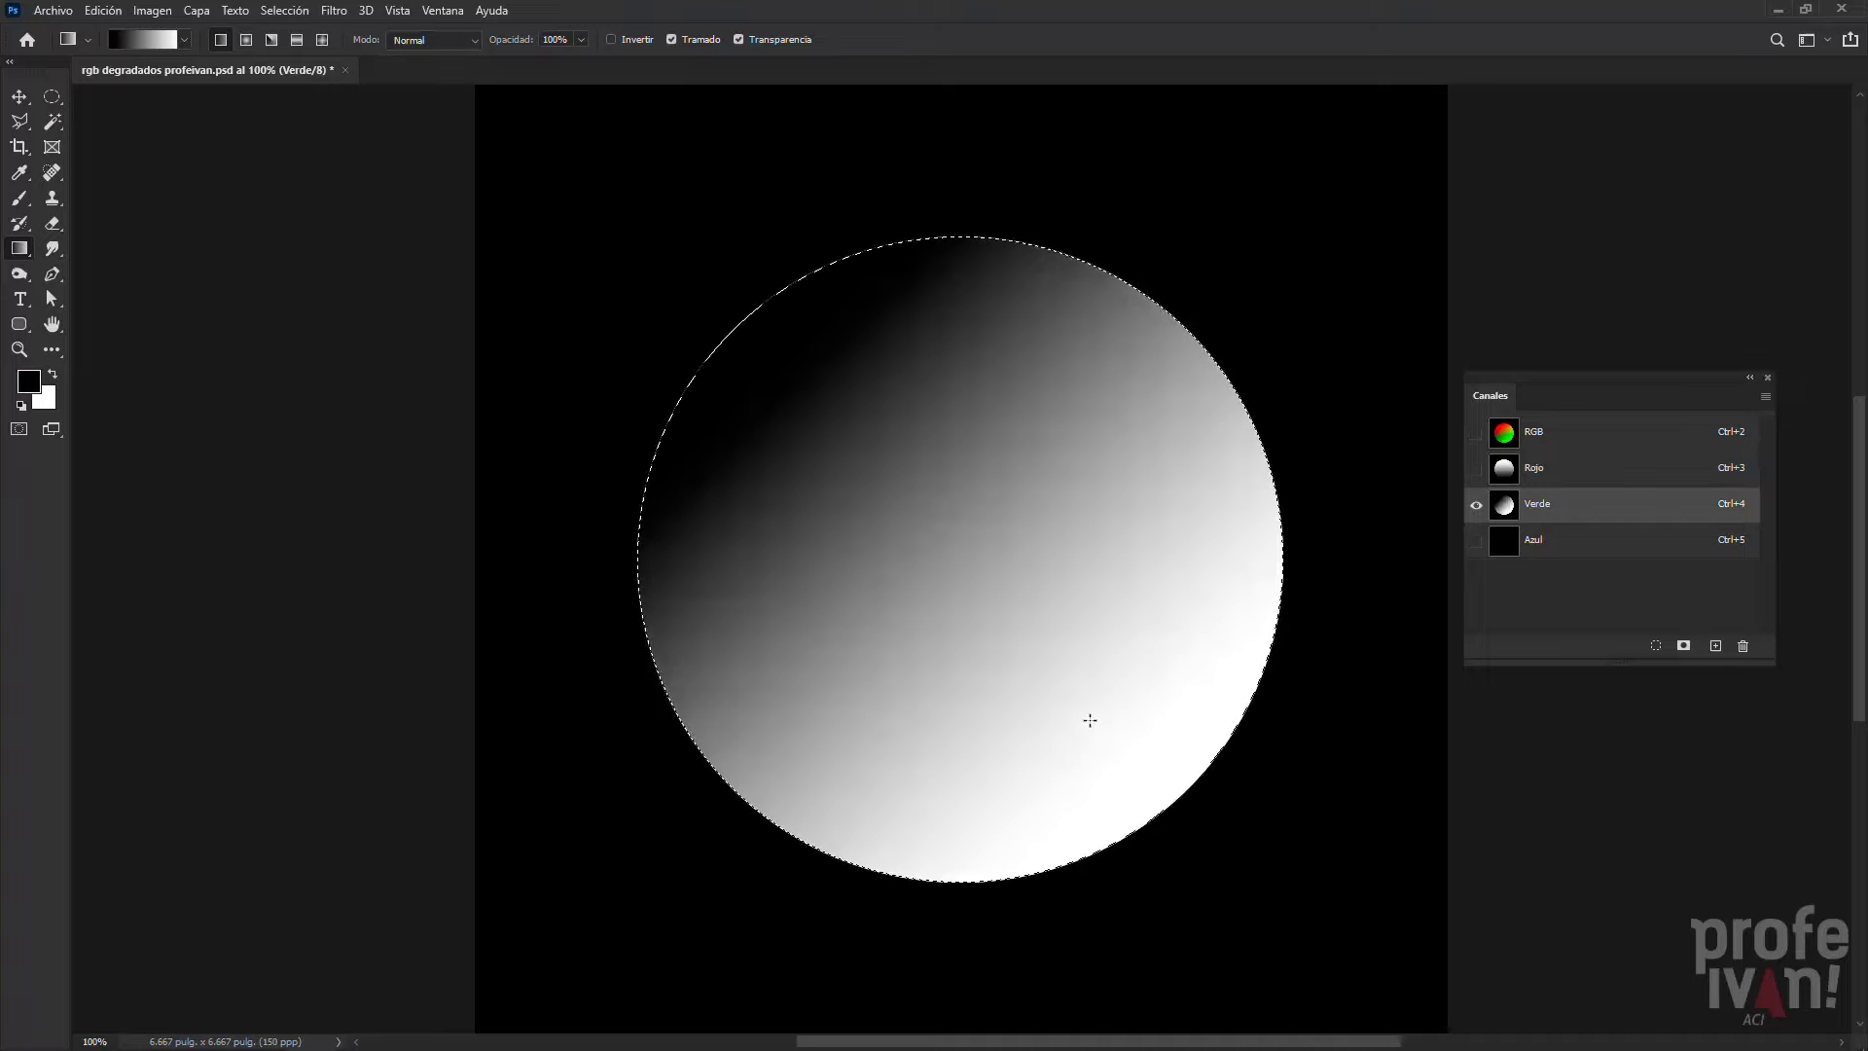
left_click(1476, 434)
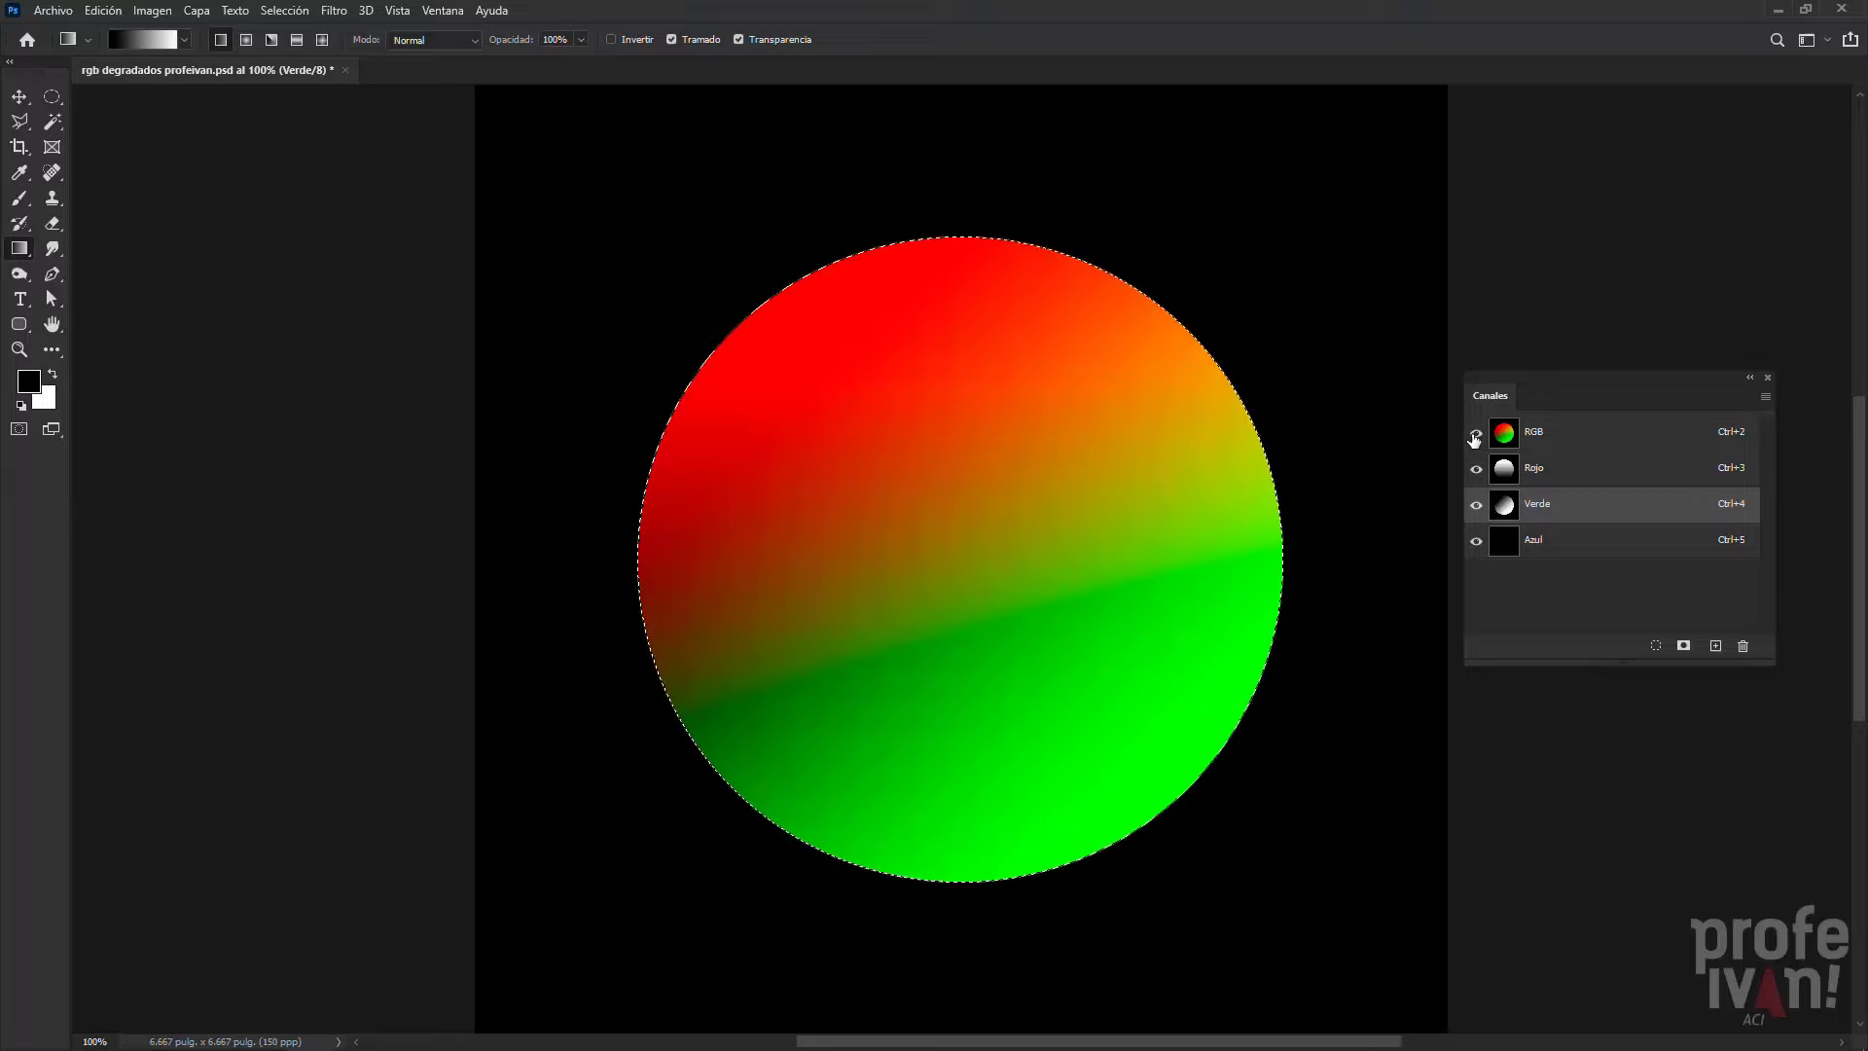
Fill the Azul channel circle white with a diagonal gradient, then view RGB and deselect
left_click(1545, 545)
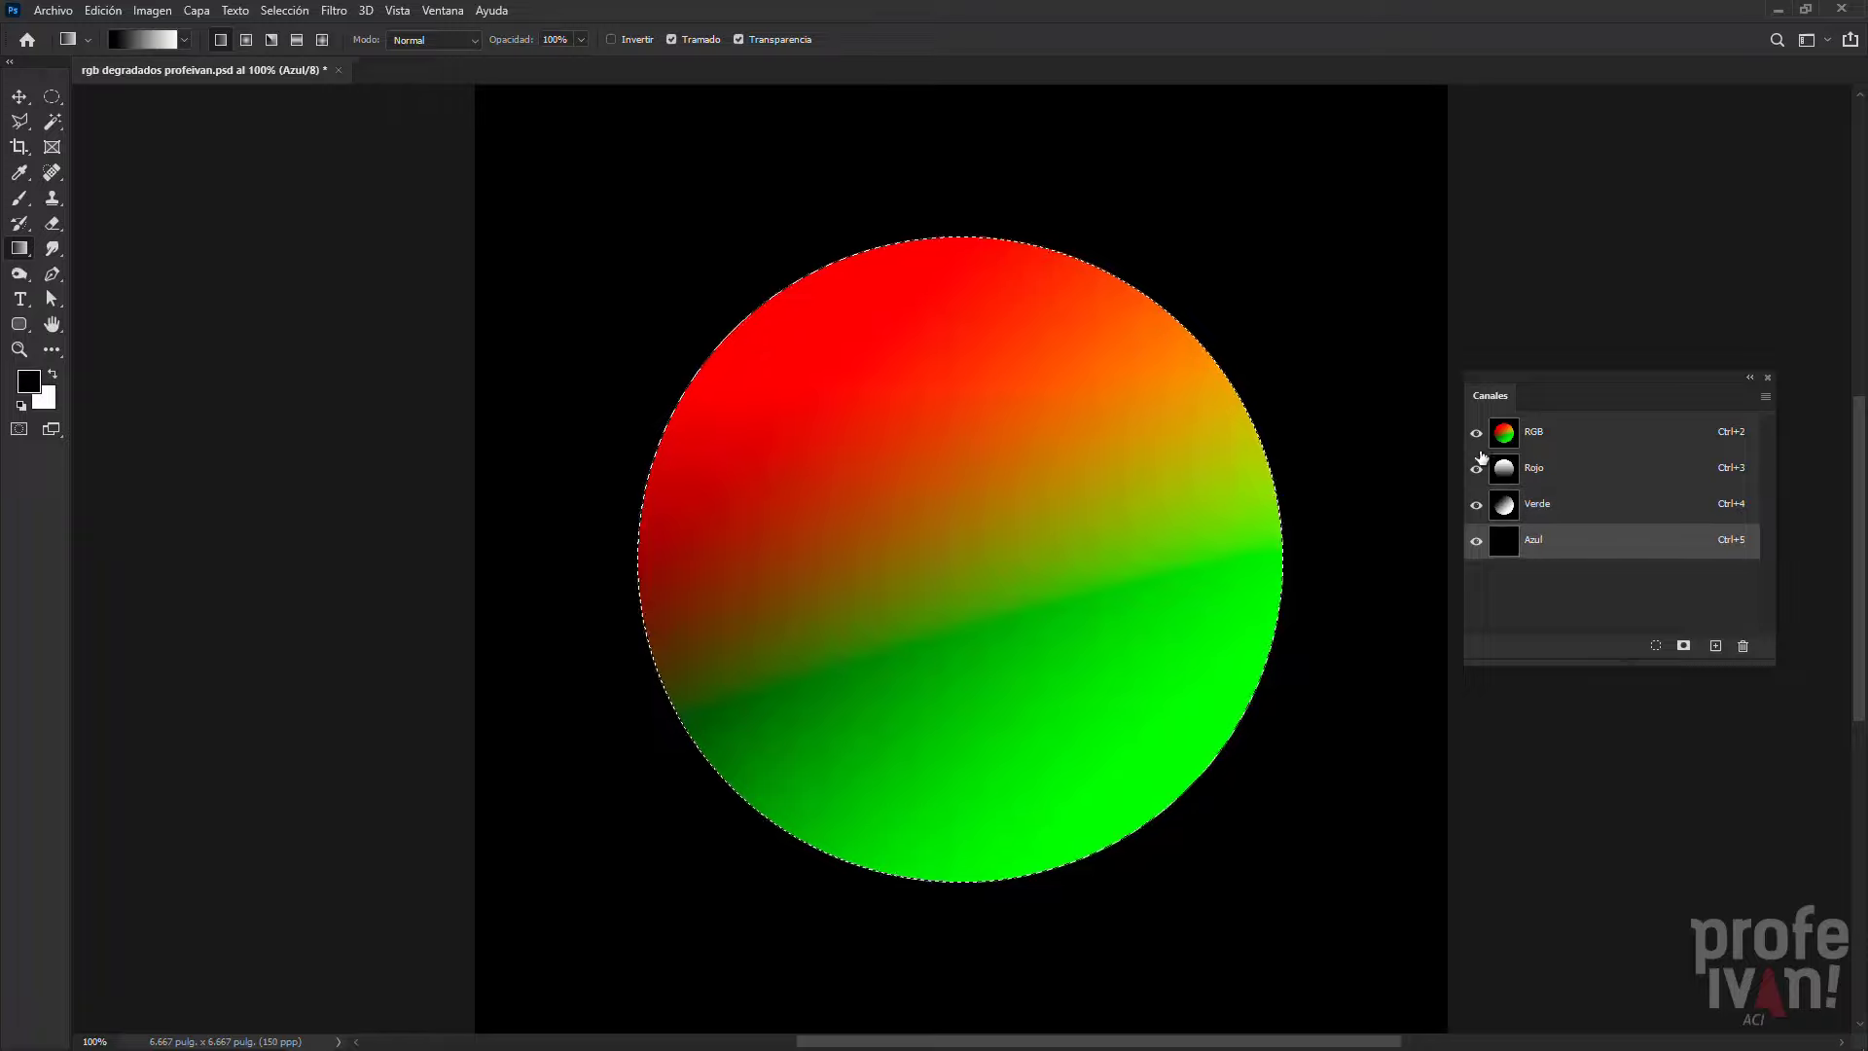
key("ctrl+BackSpace")
left_click_drag(1090, 407, 793, 744)
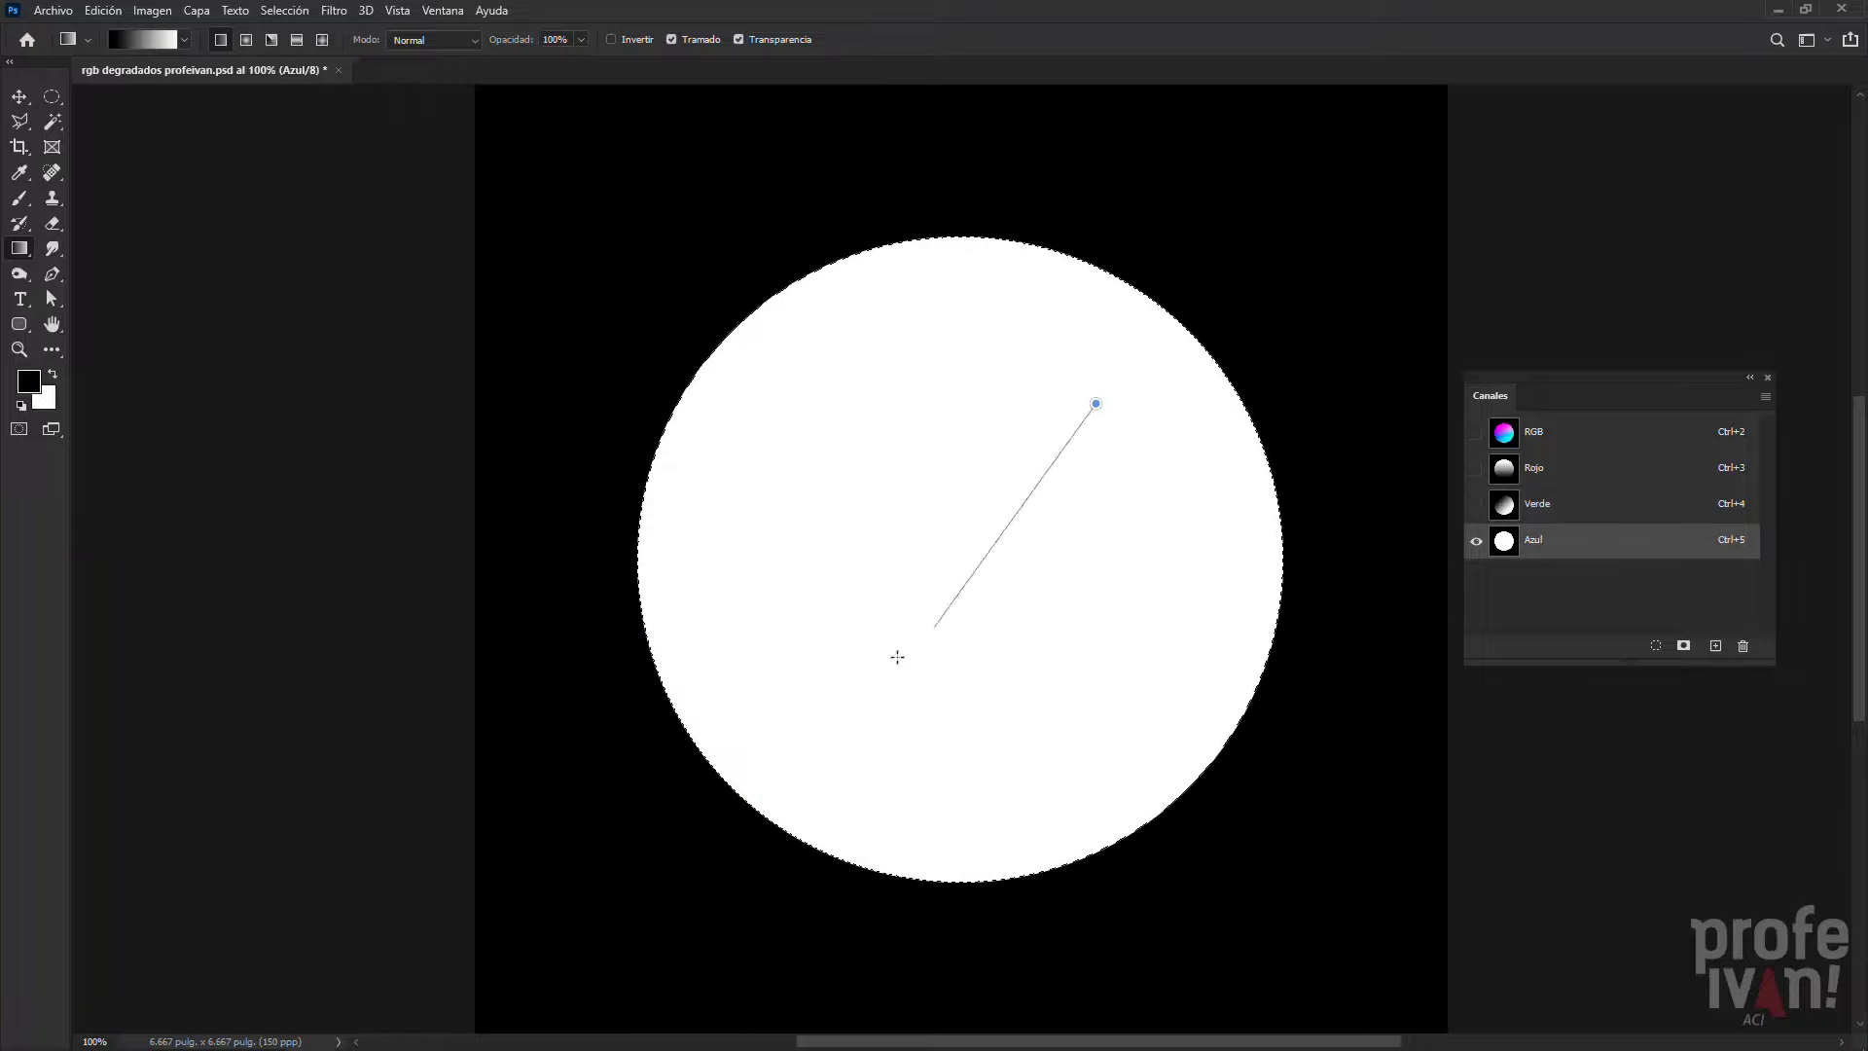
left_click(1524, 435)
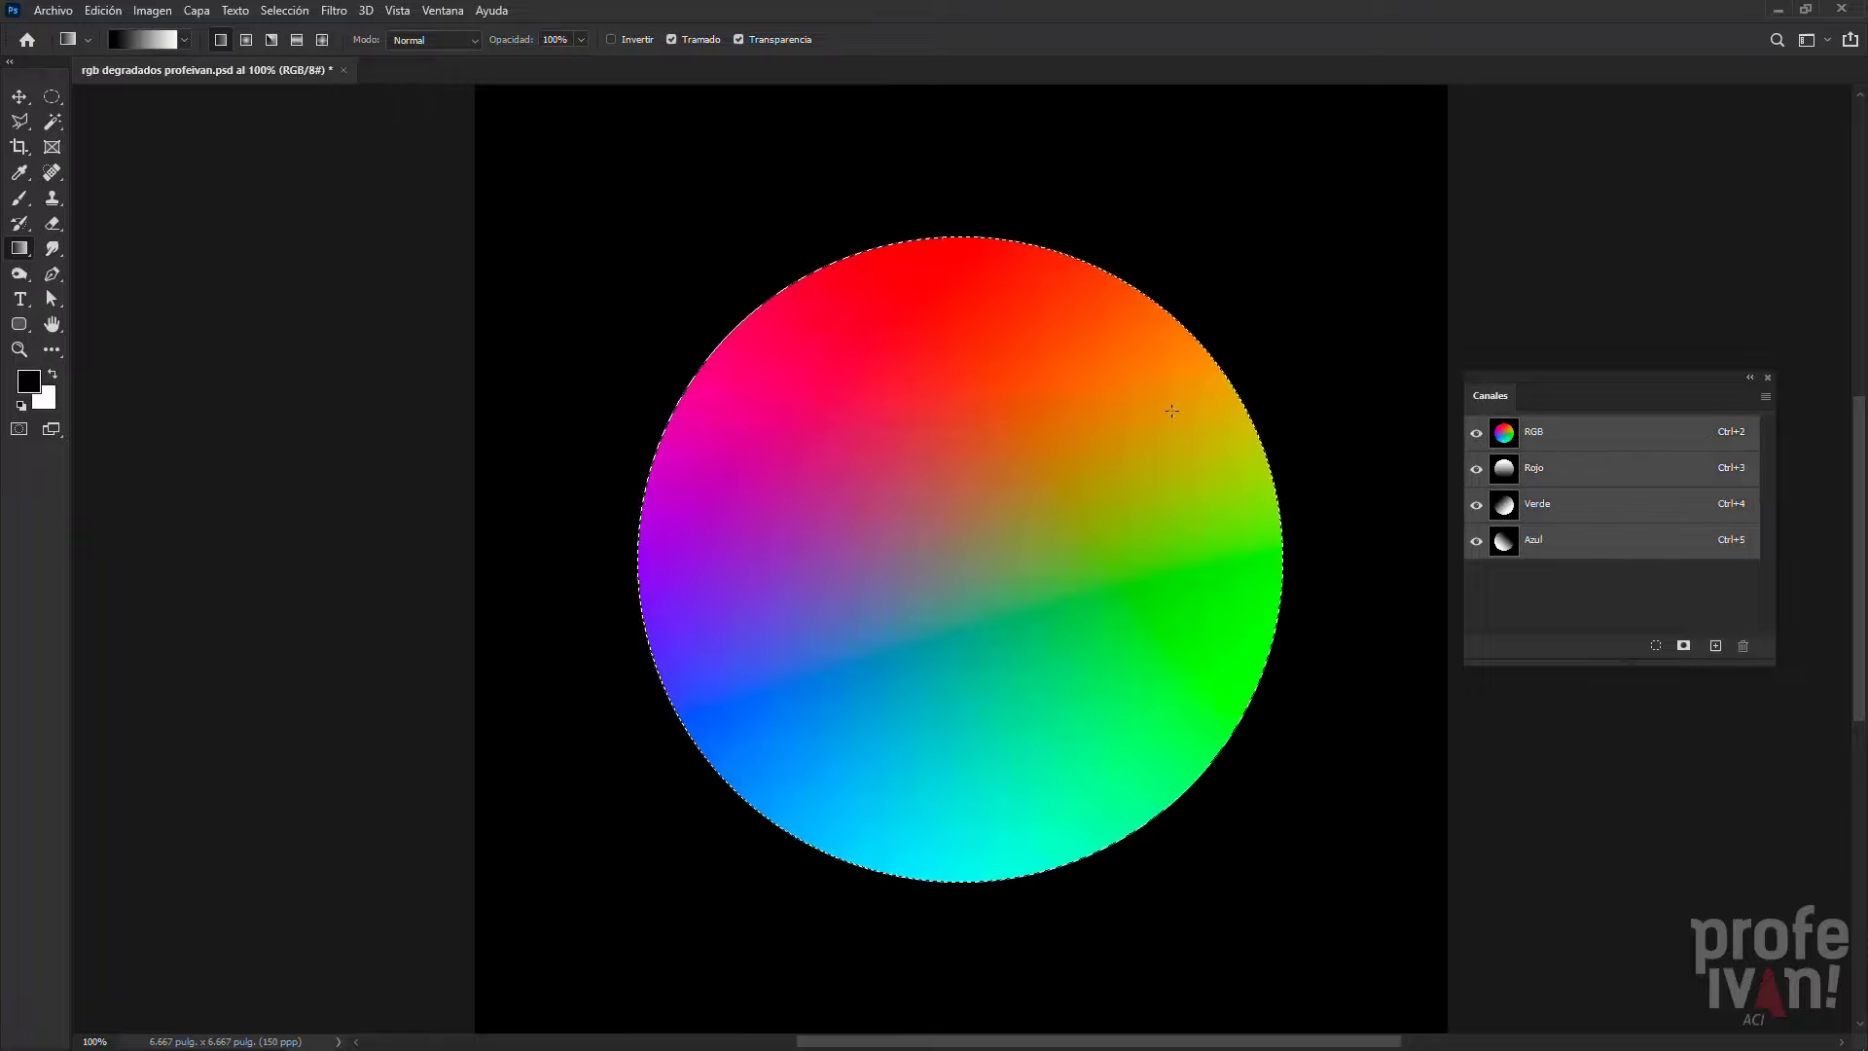
key("ctrl+d")
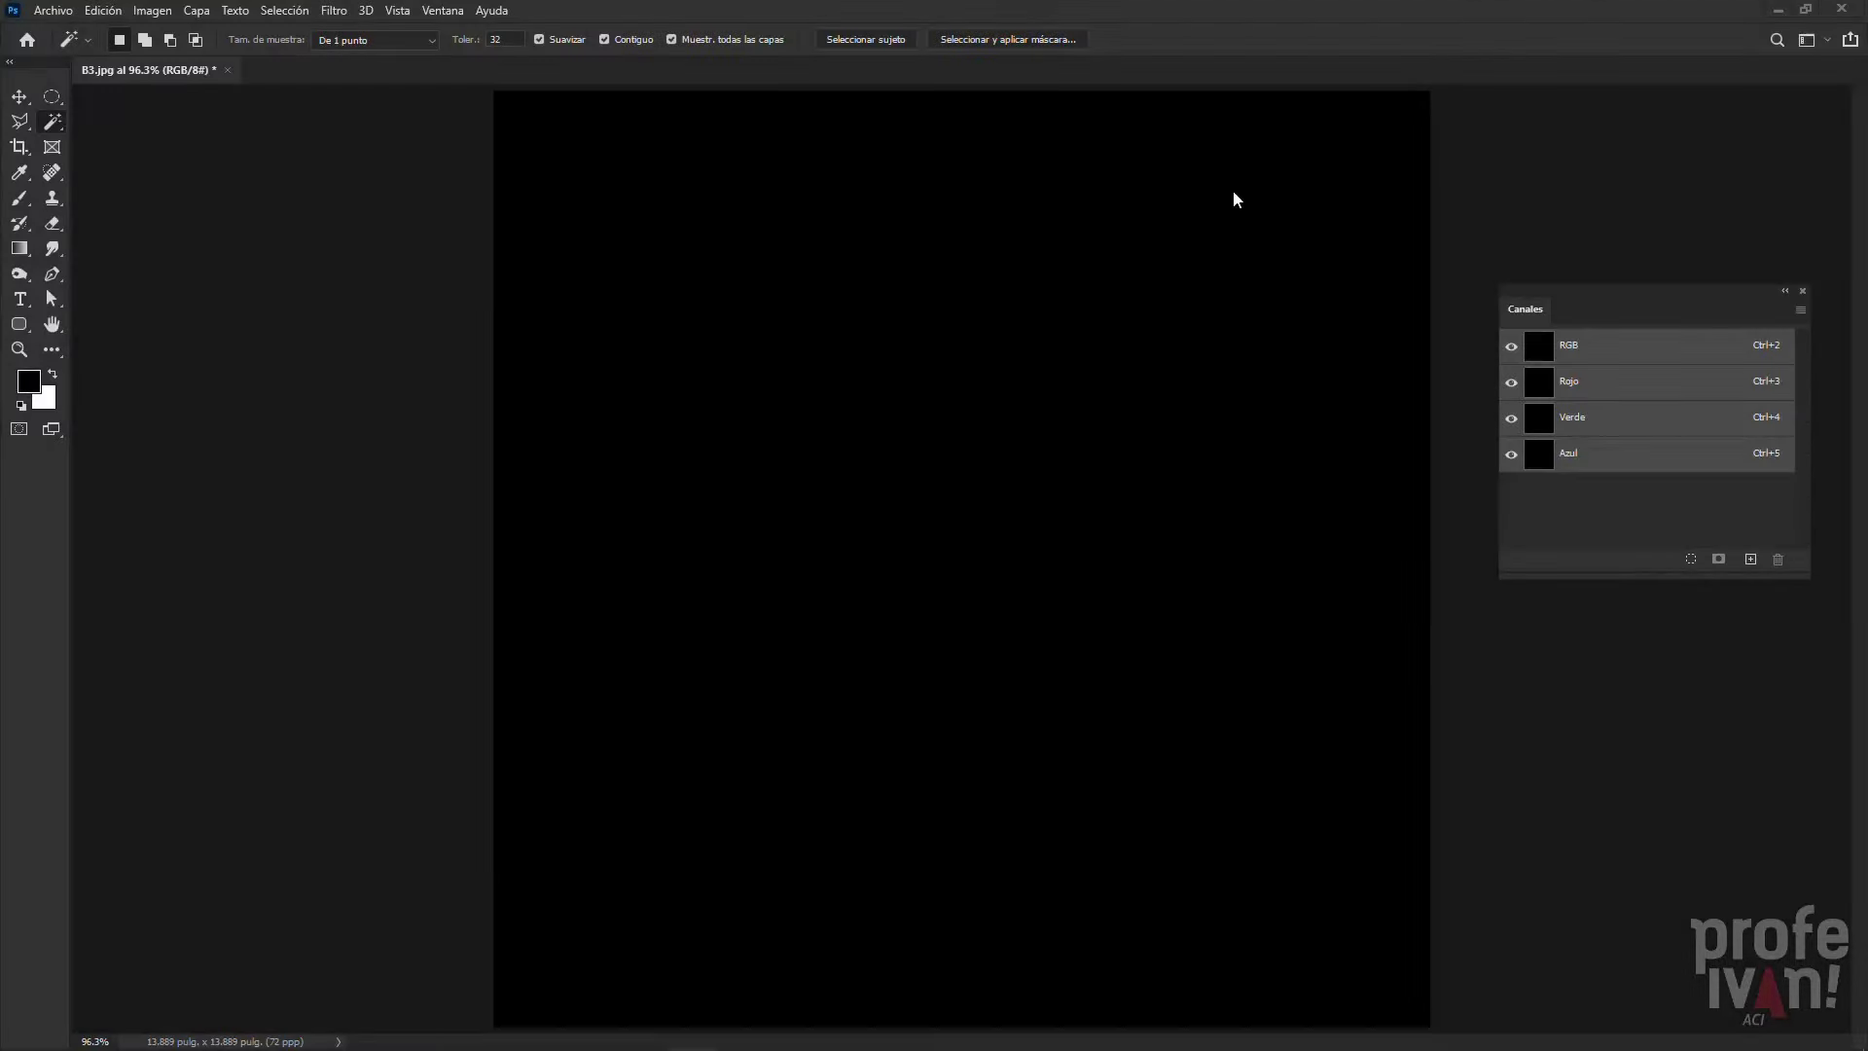
Invert the black, red, green and blue images to white, cyan, magenta and yellow
left_click(159, 11)
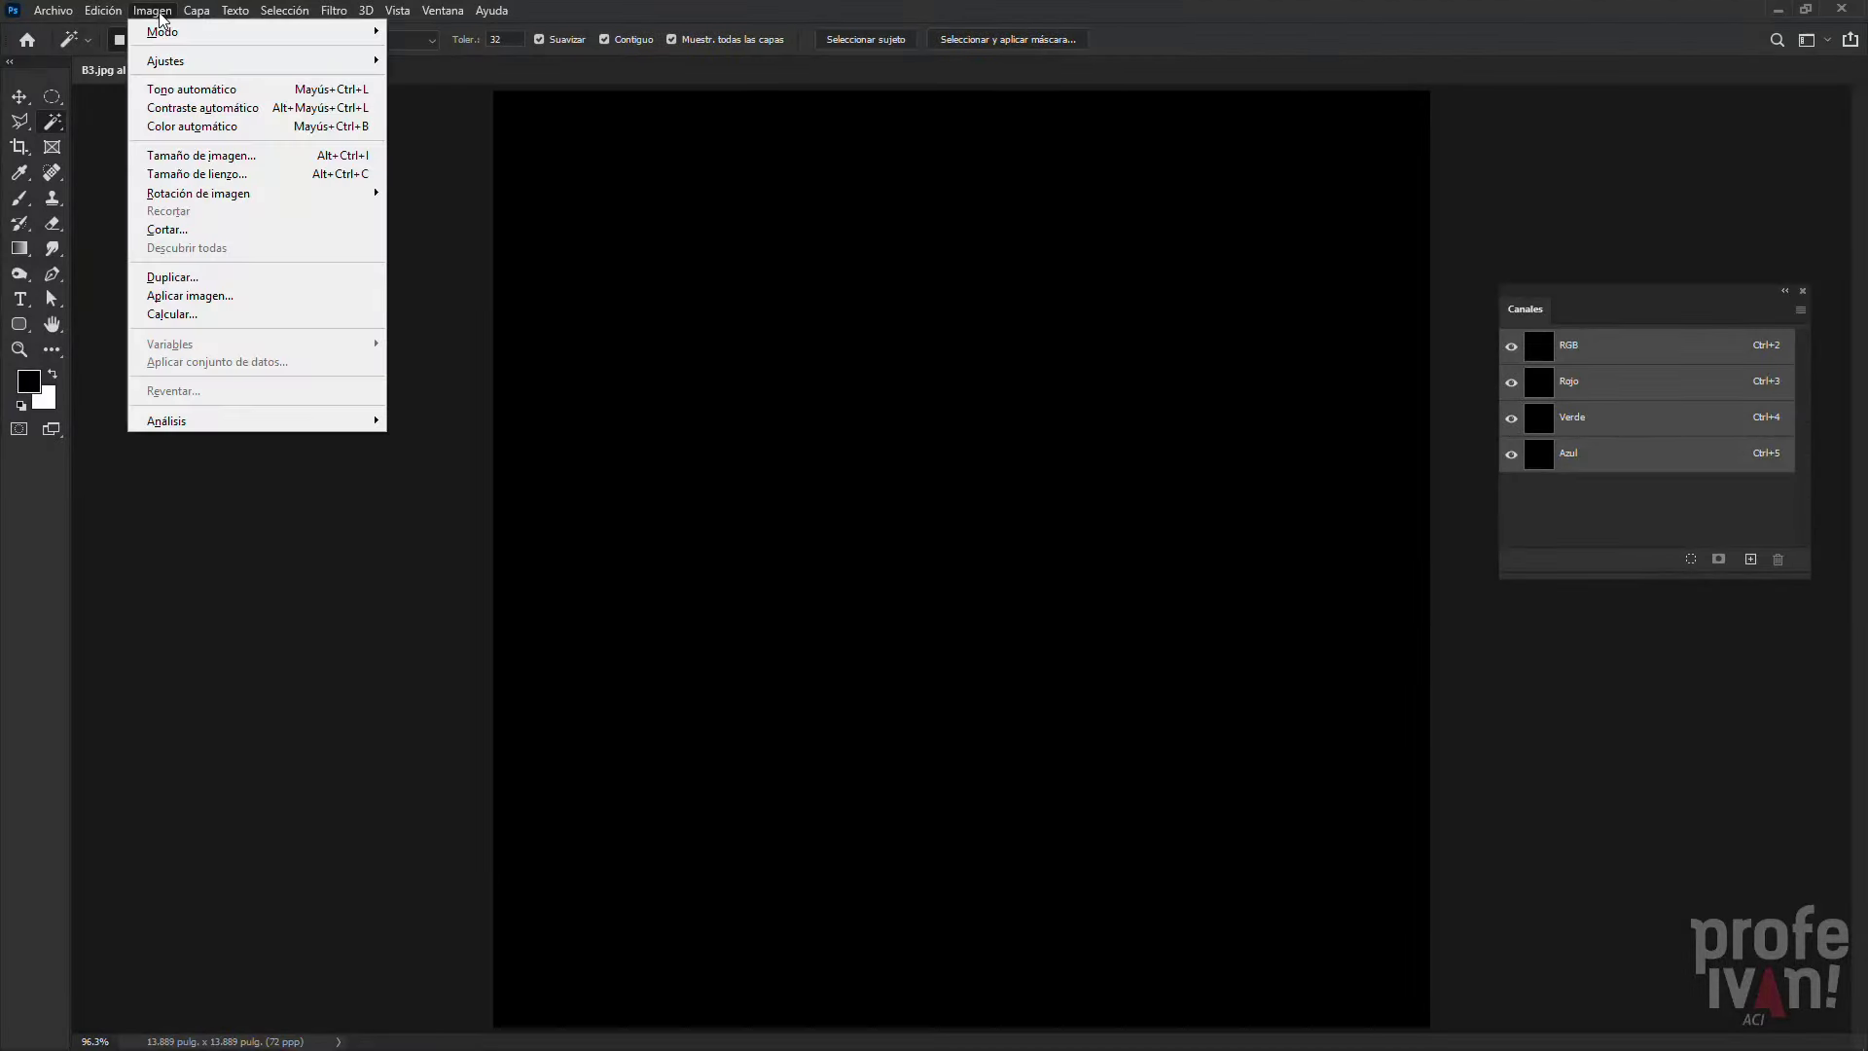
mouse_move(255, 61)
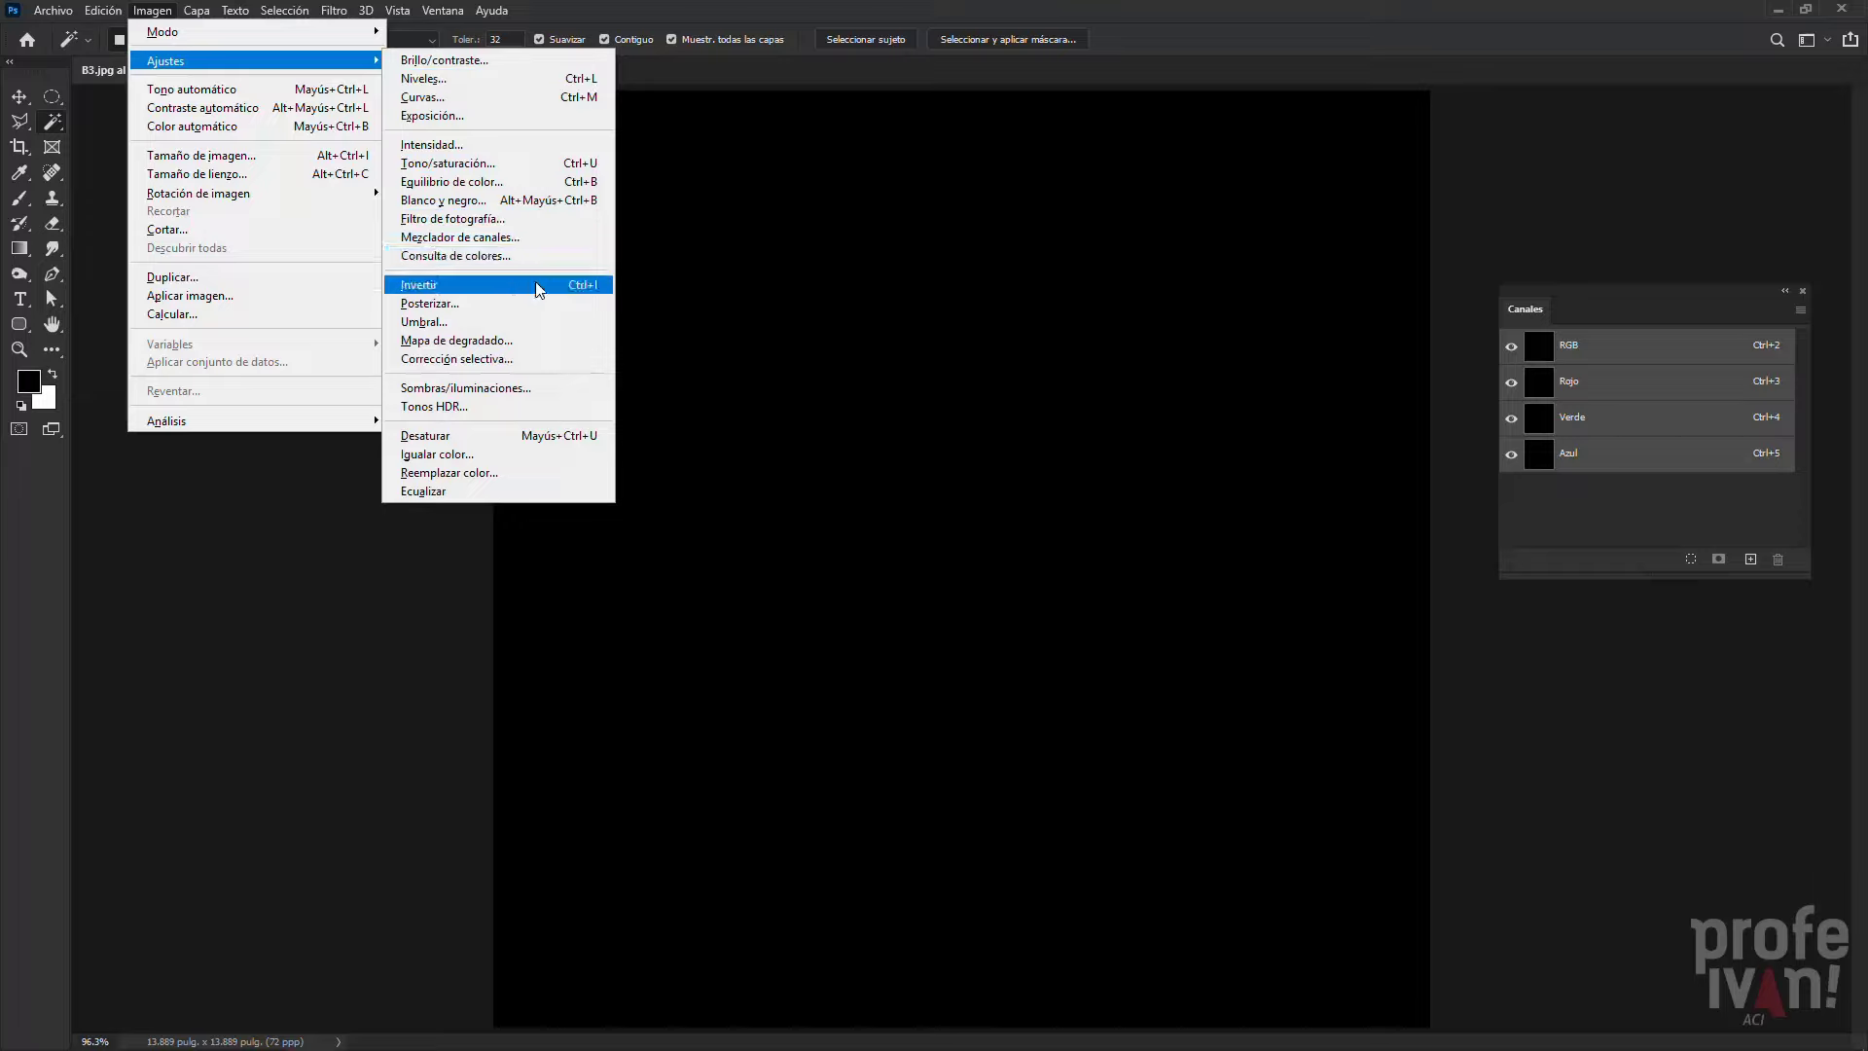
left_click(537, 285)
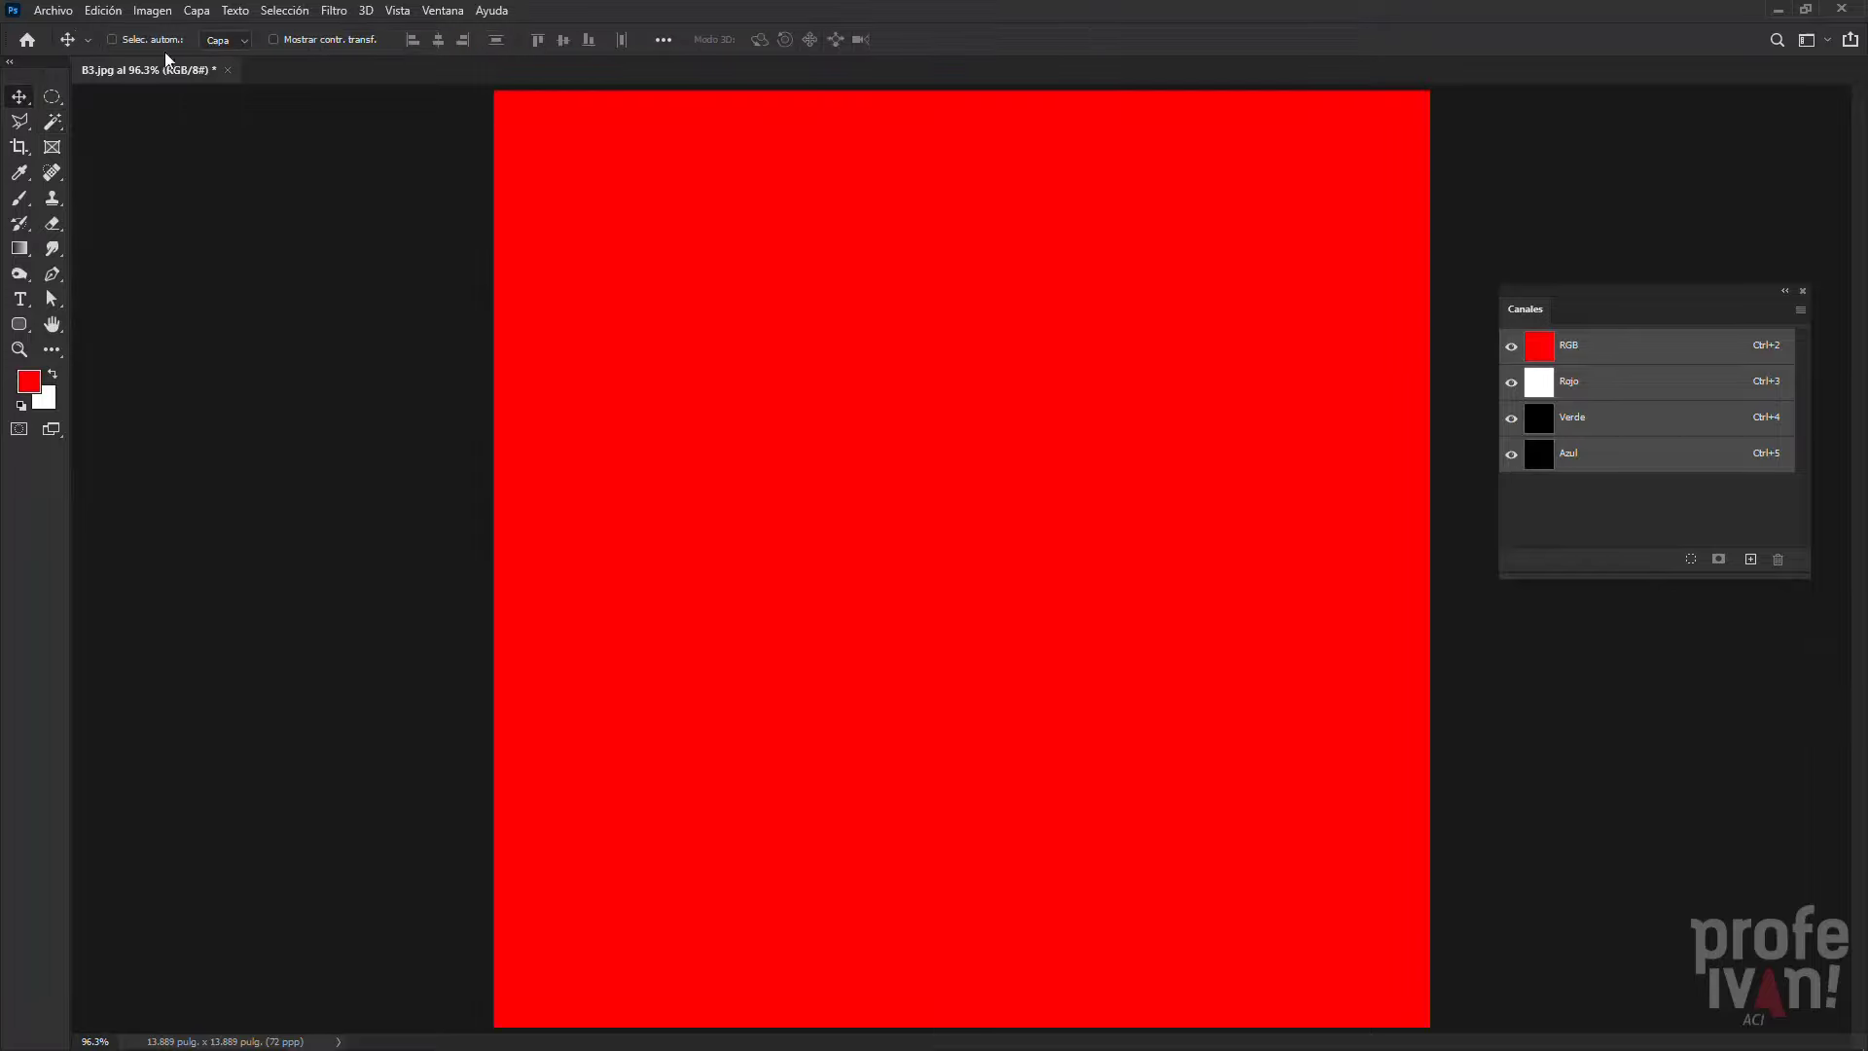
left_click(153, 10)
mouse_move(165, 60)
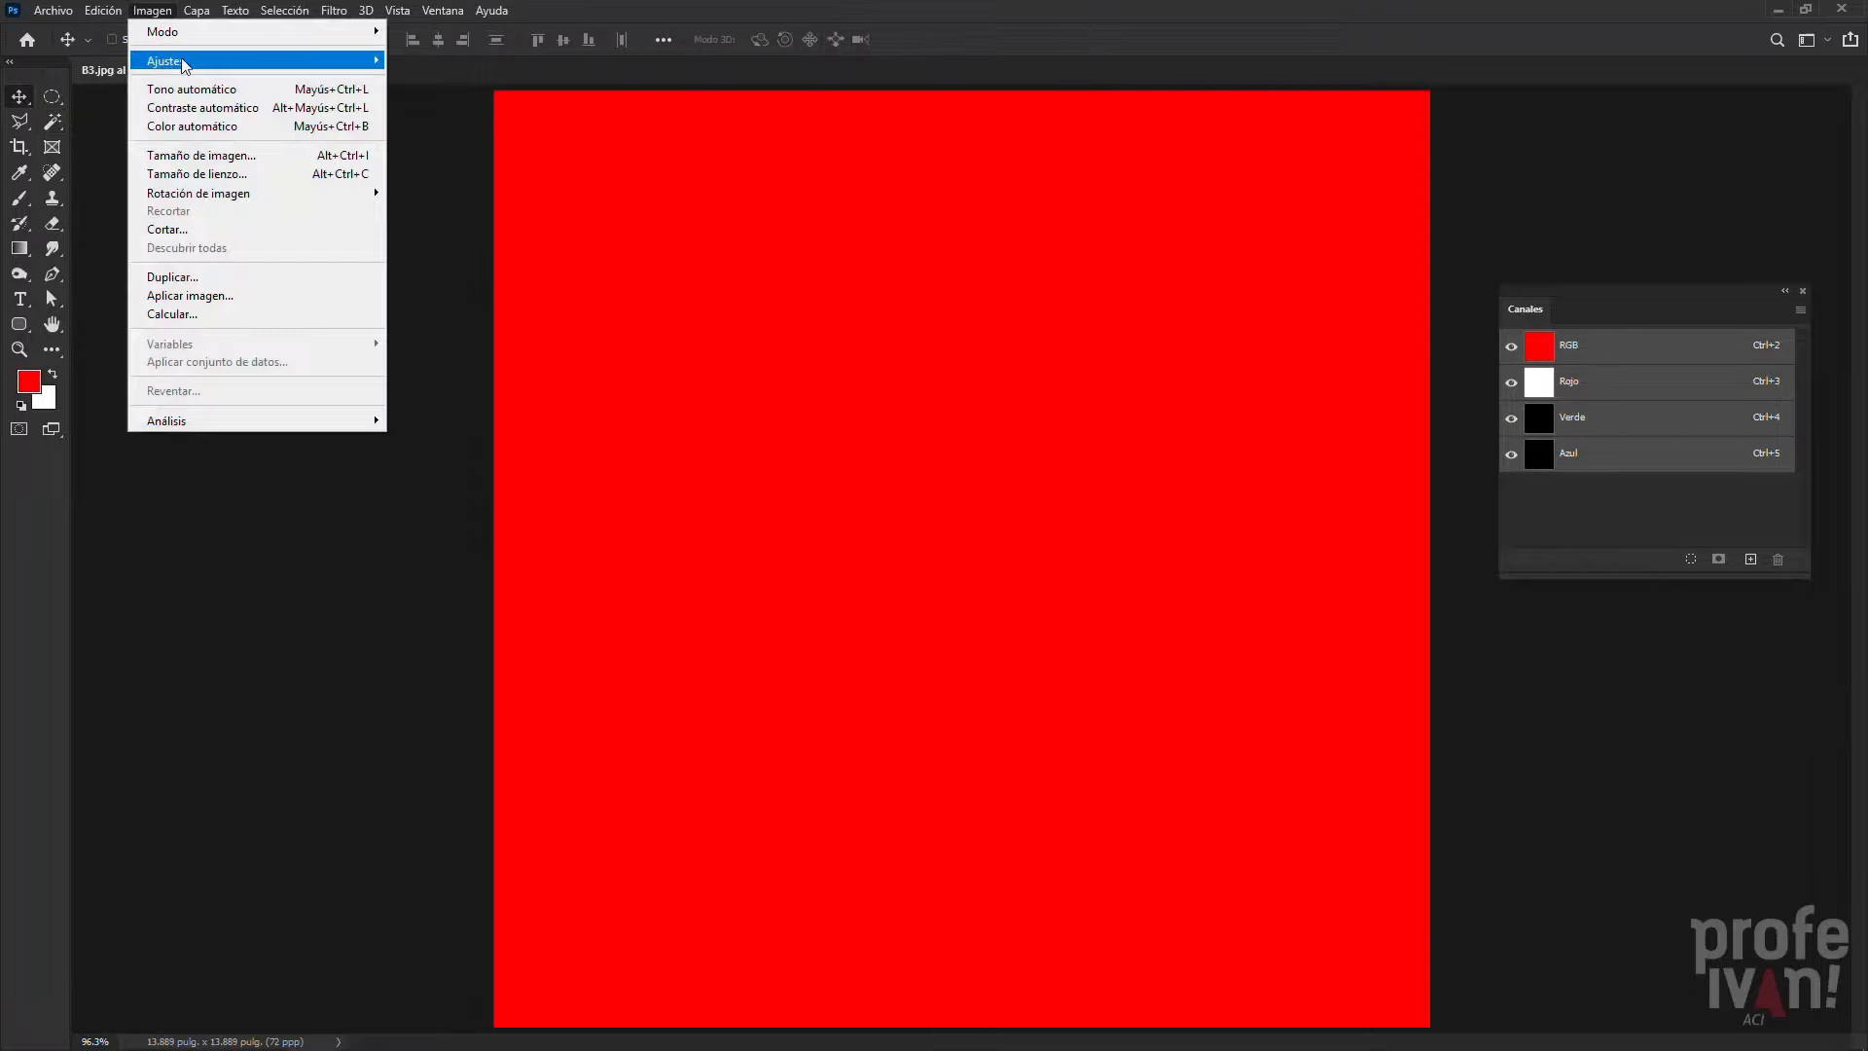
left_click(428, 284)
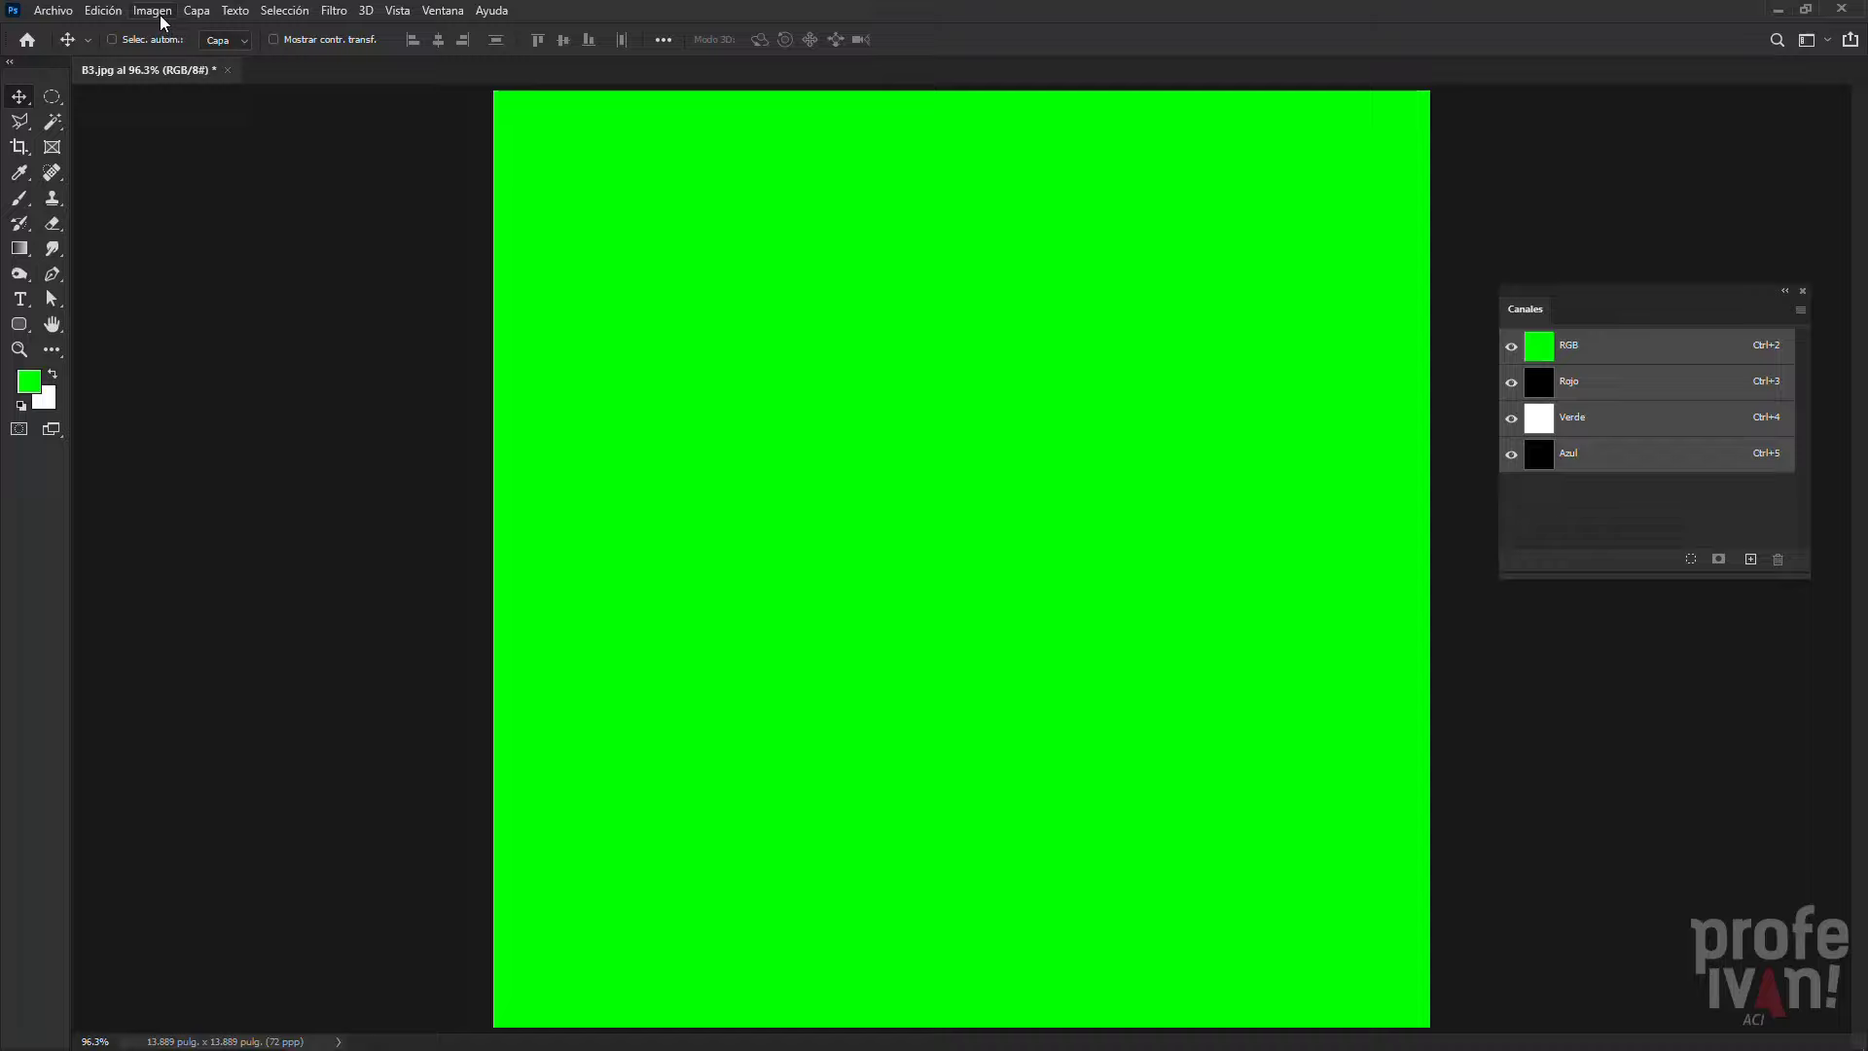
left_click(152, 10)
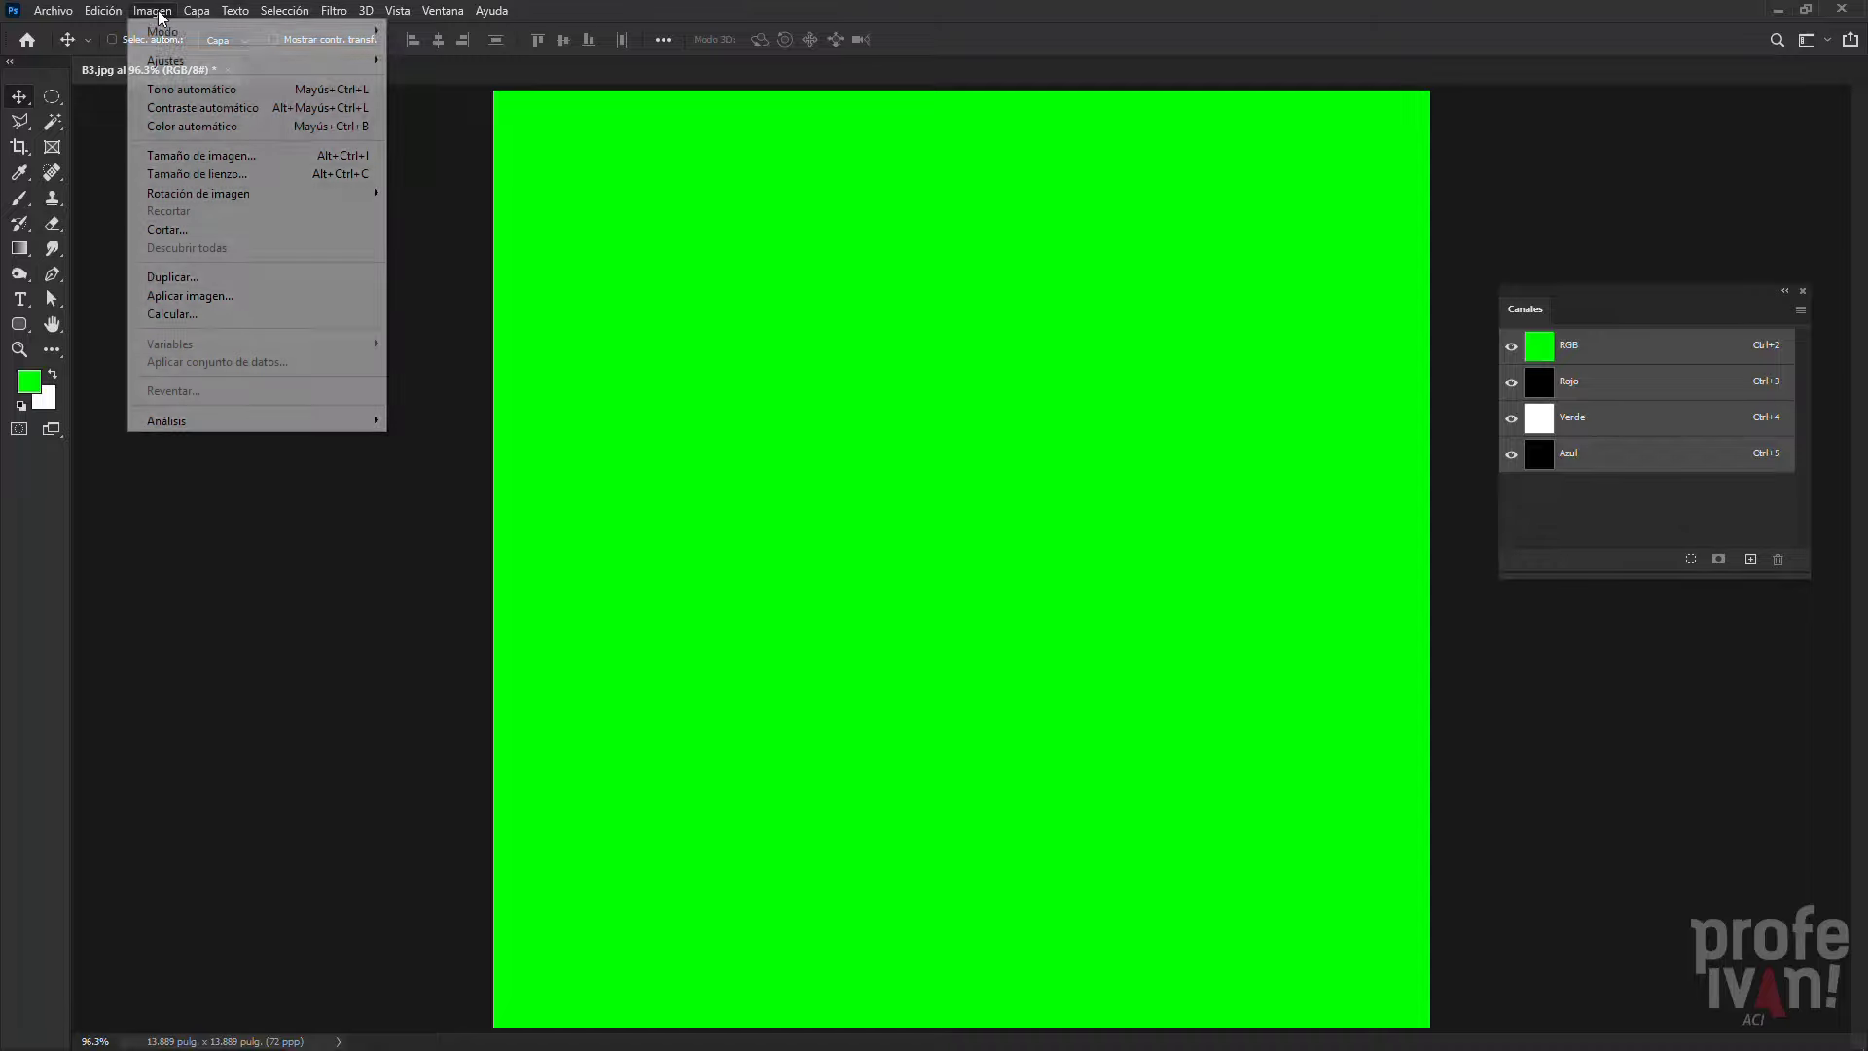
mouse_move(255, 60)
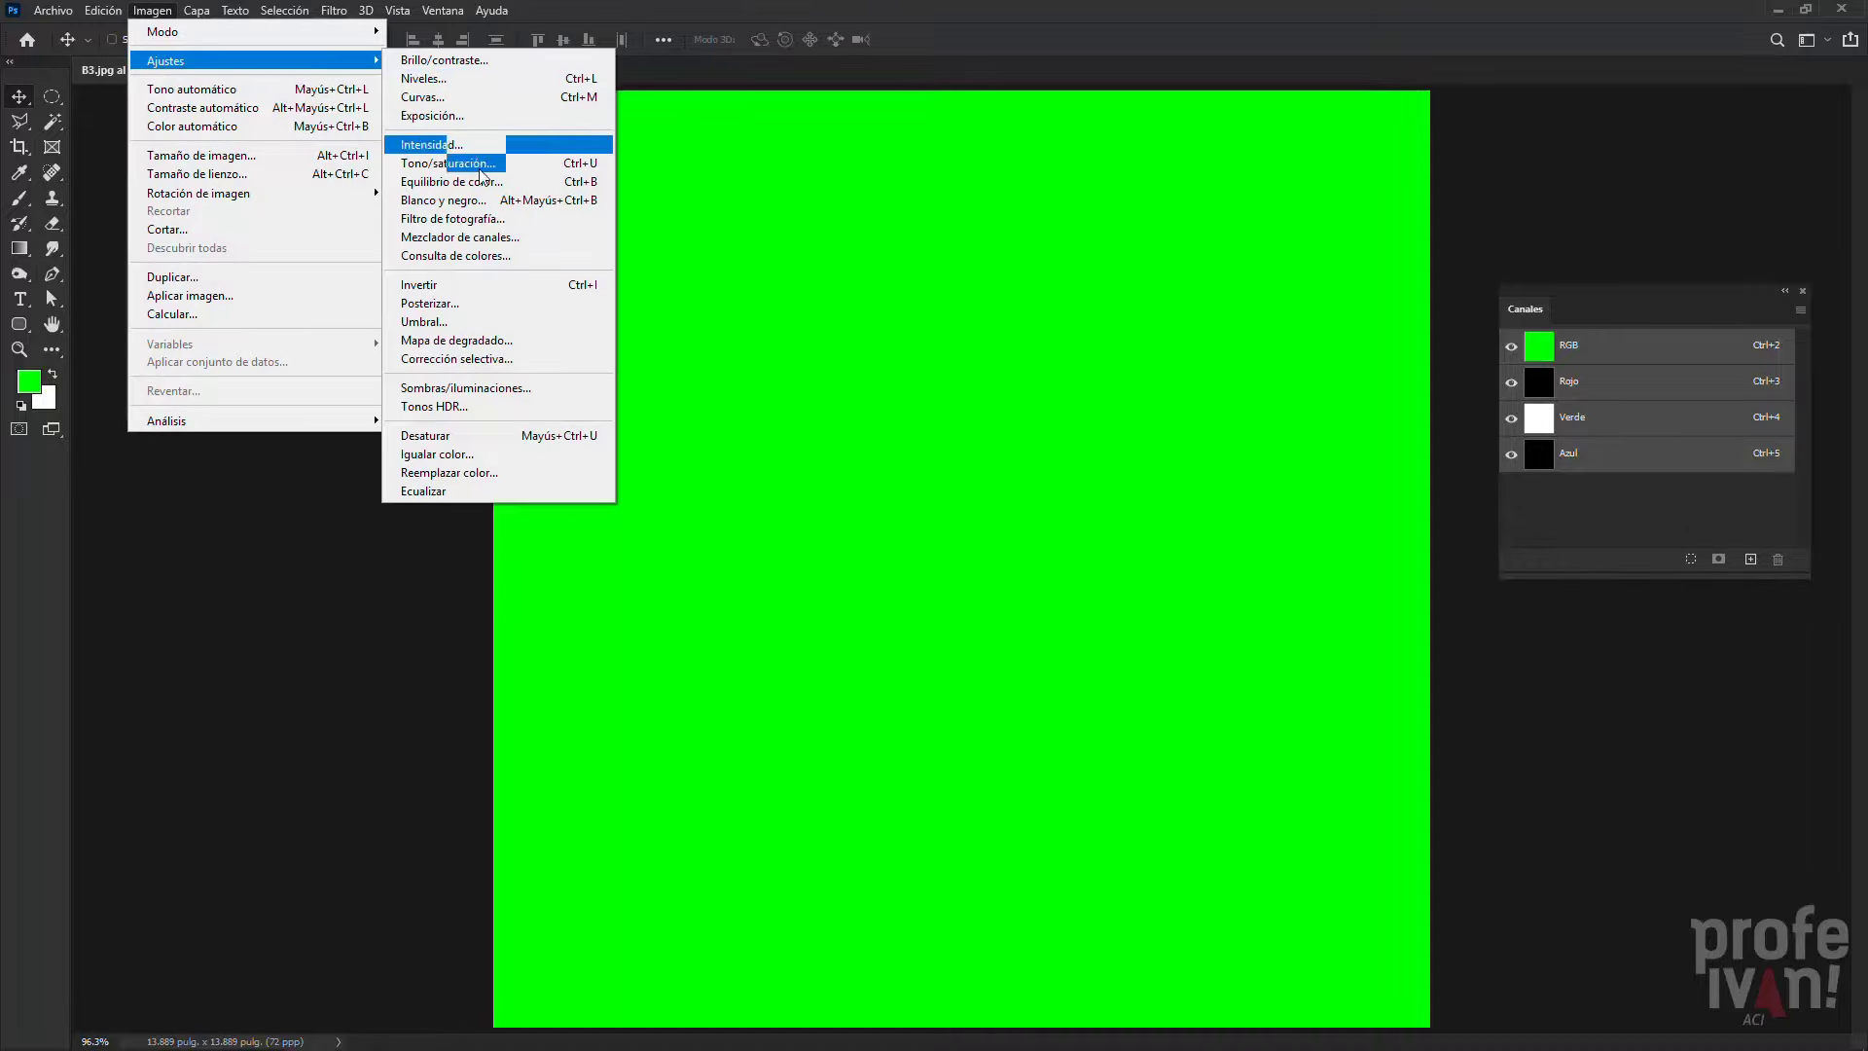
left_click(476, 285)
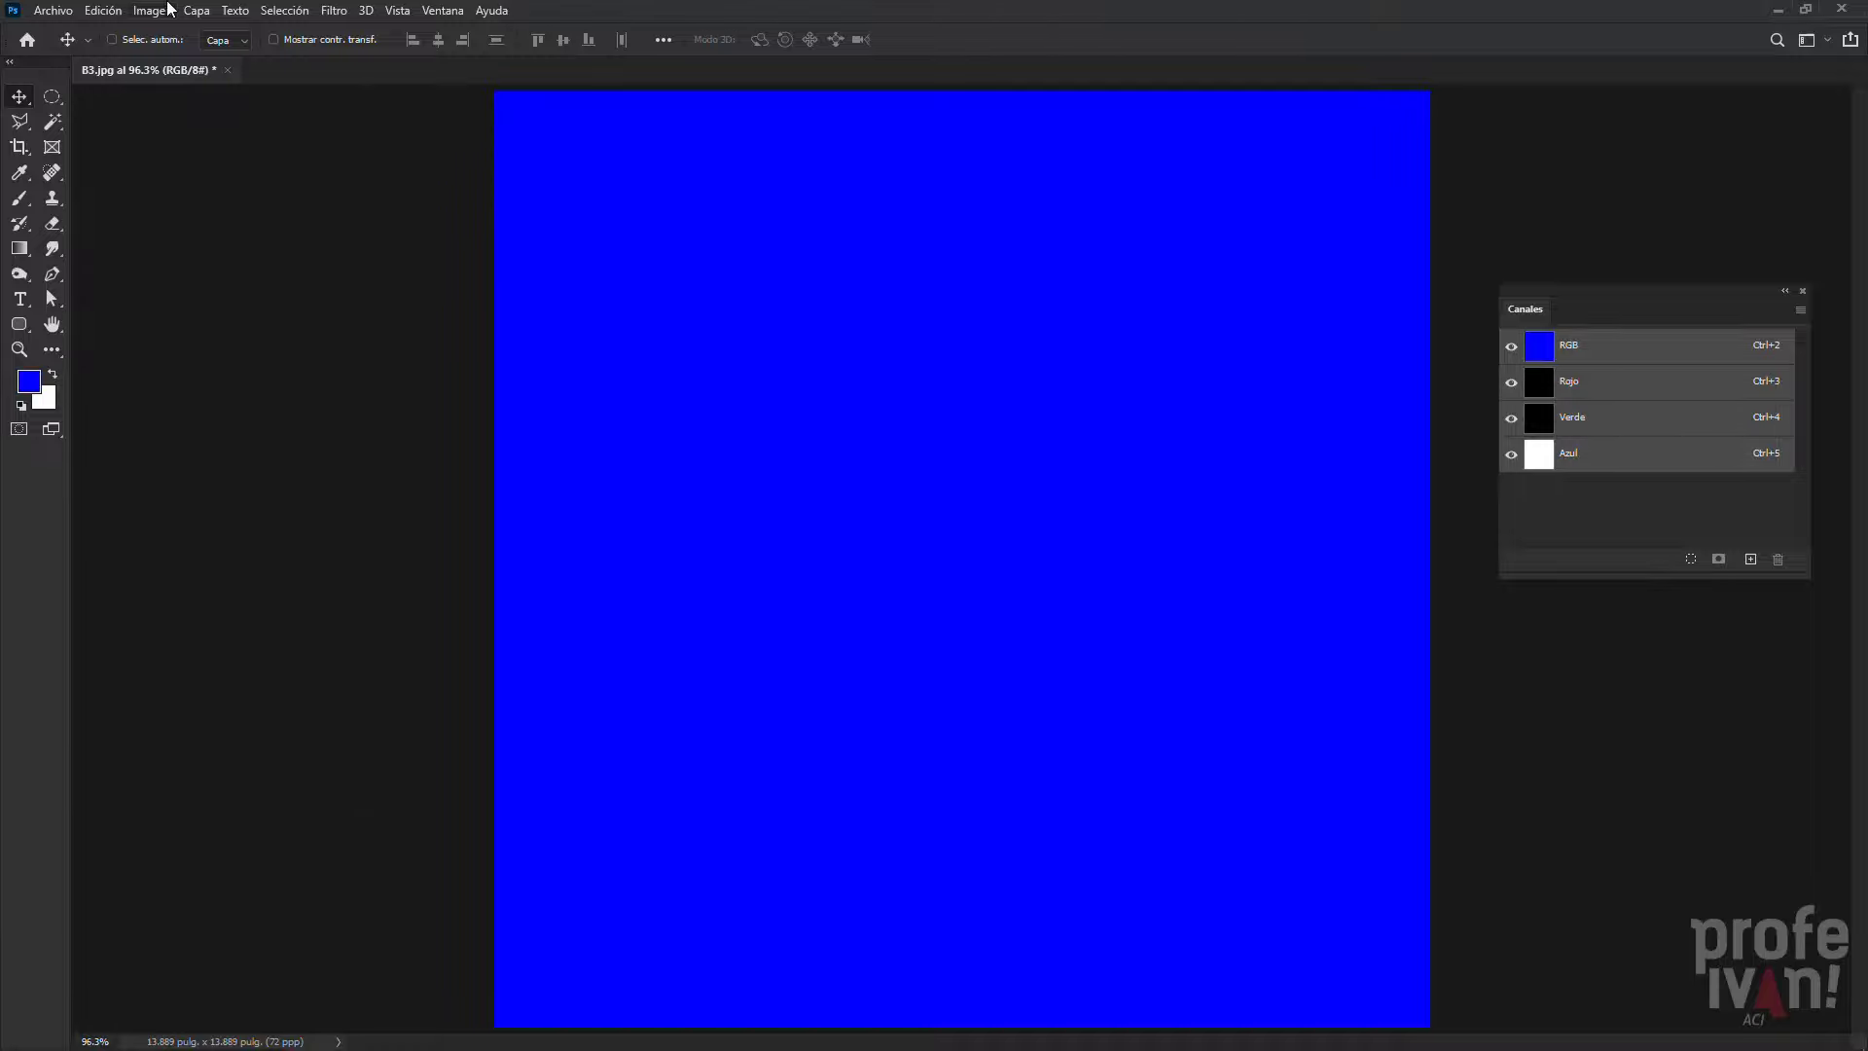
left_click(168, 10)
mouse_move(166, 60)
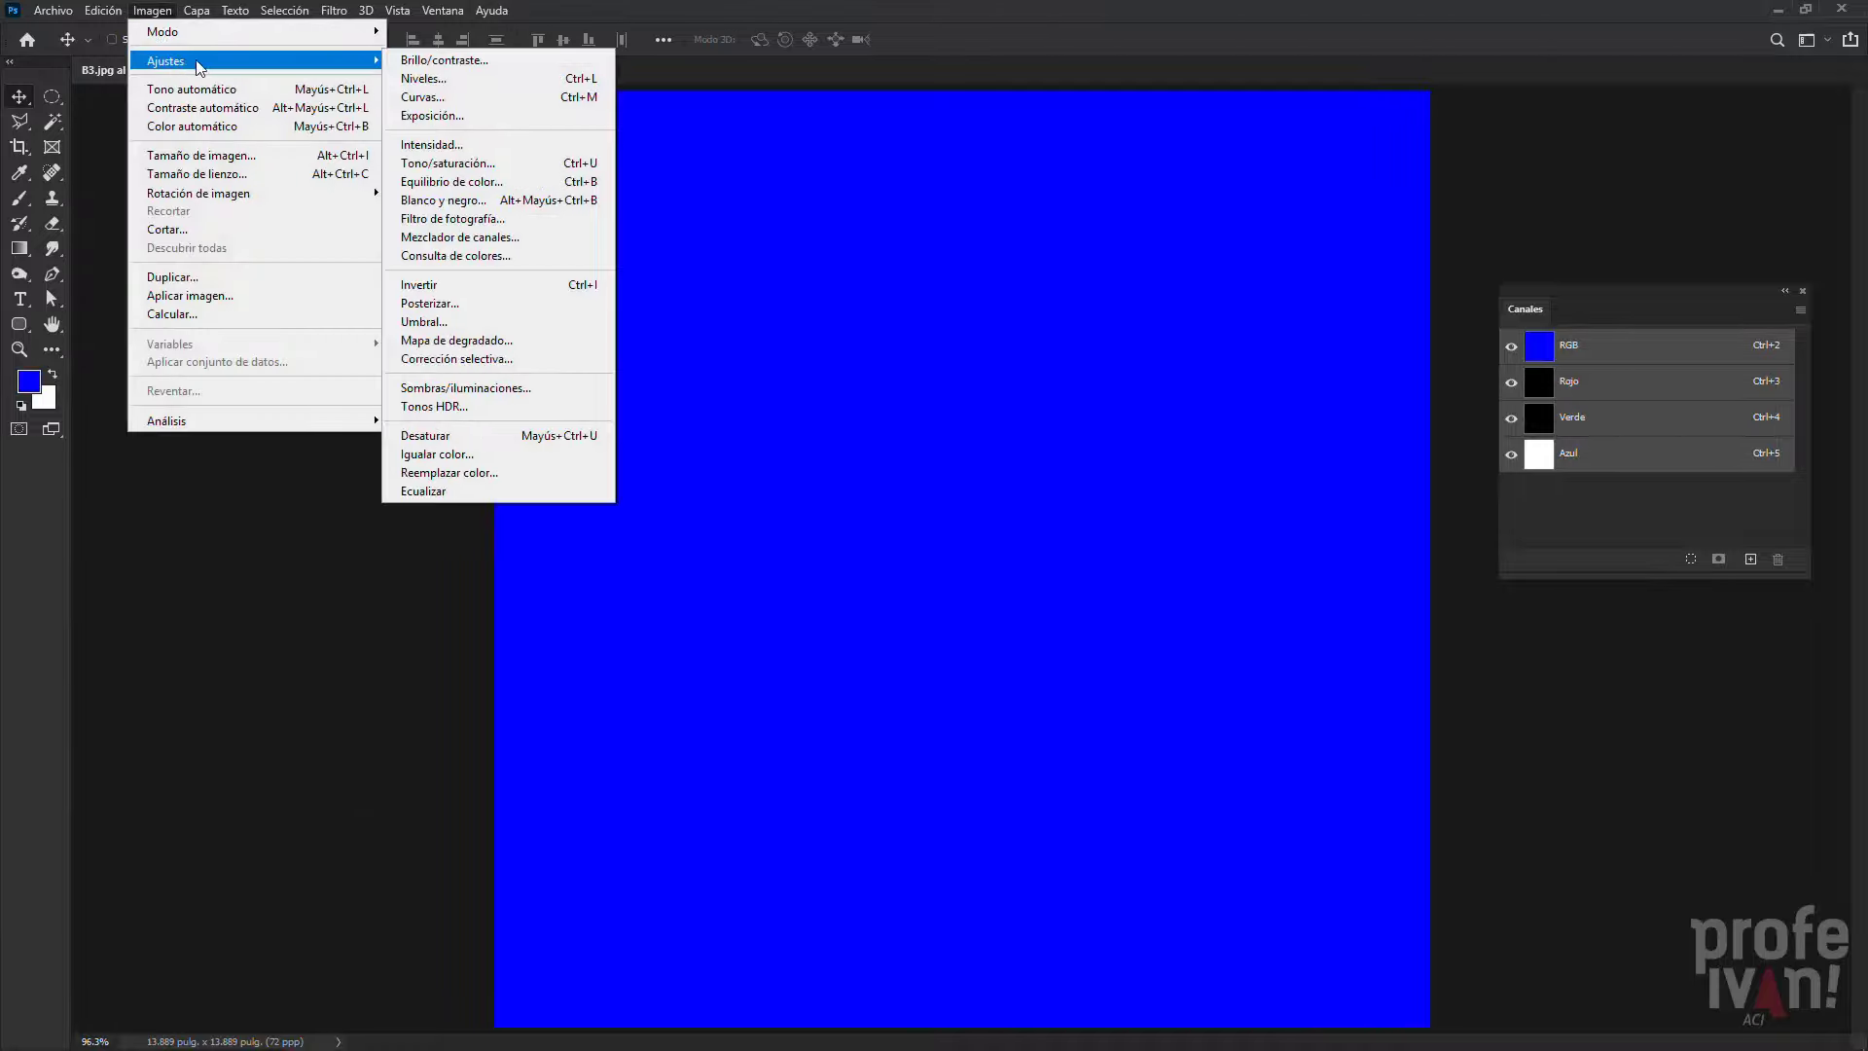
left_click(419, 285)
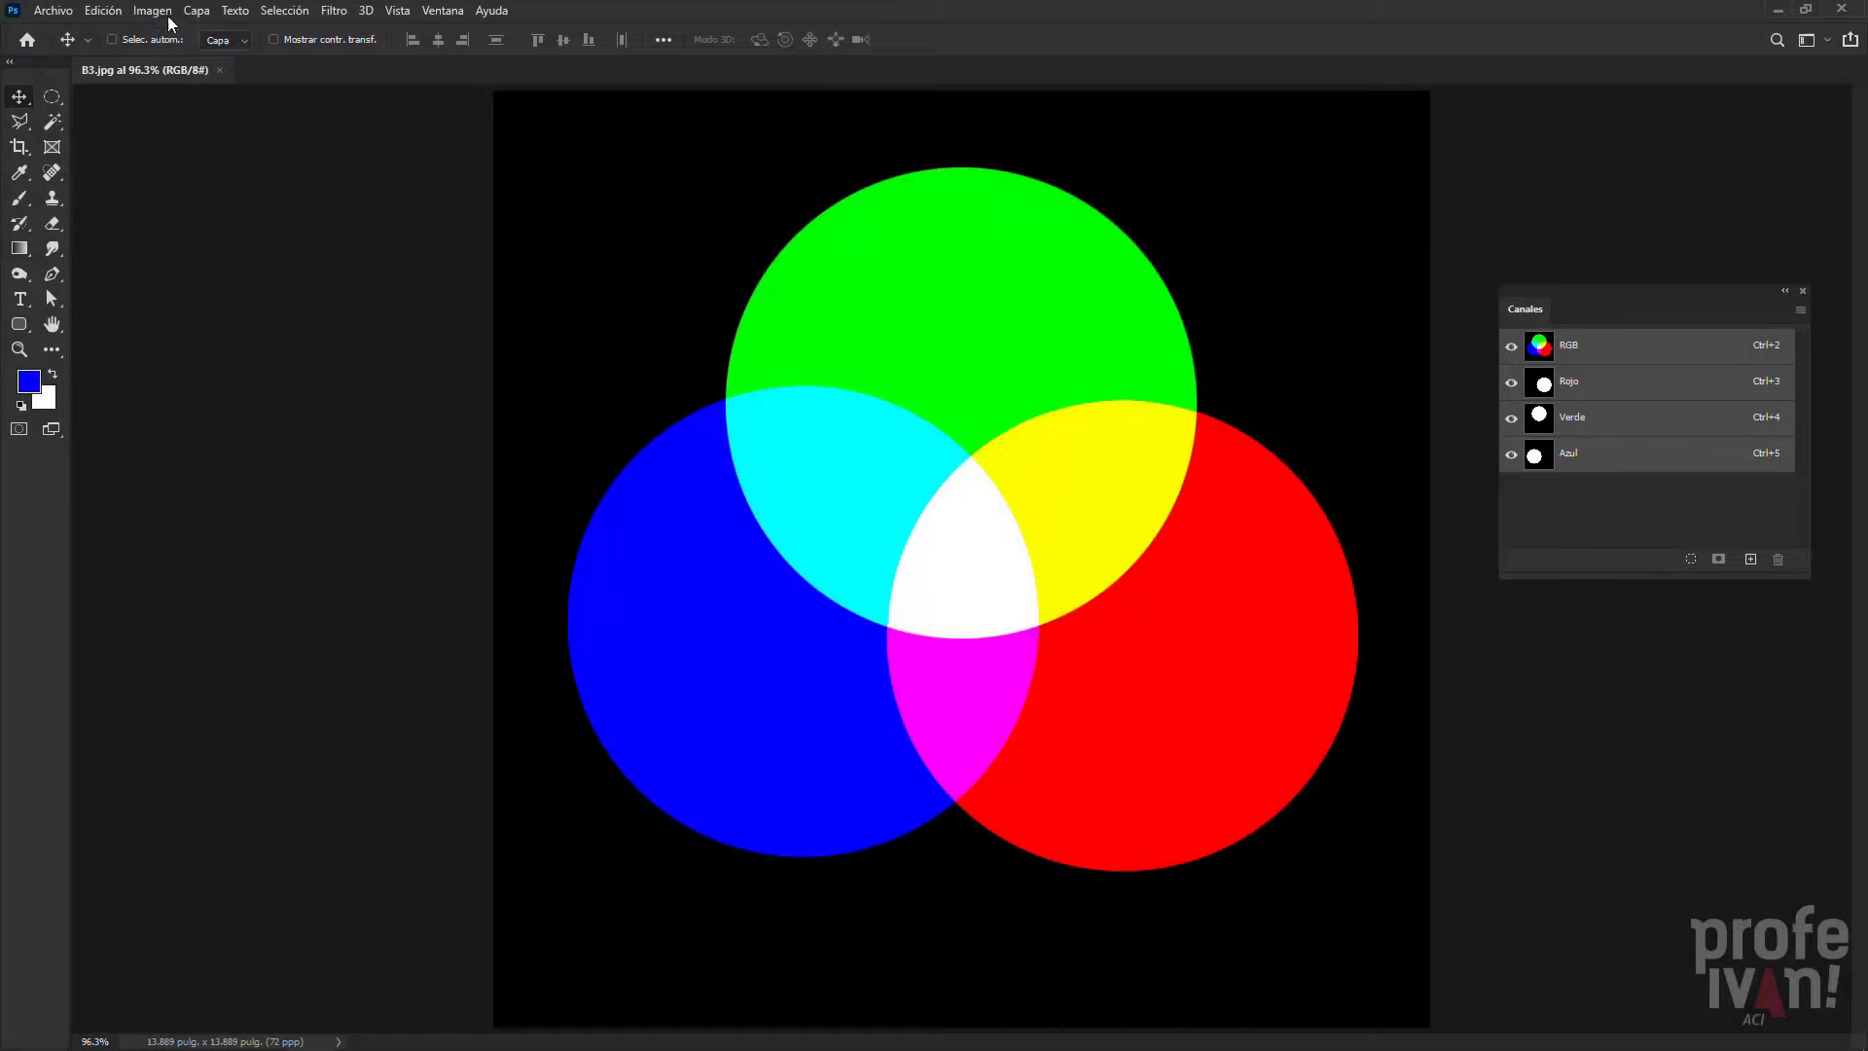
Invert the overlapping RGB circles image into cyan, magenta and yellow with Invertir
left_click(155, 14)
mouse_move(166, 60)
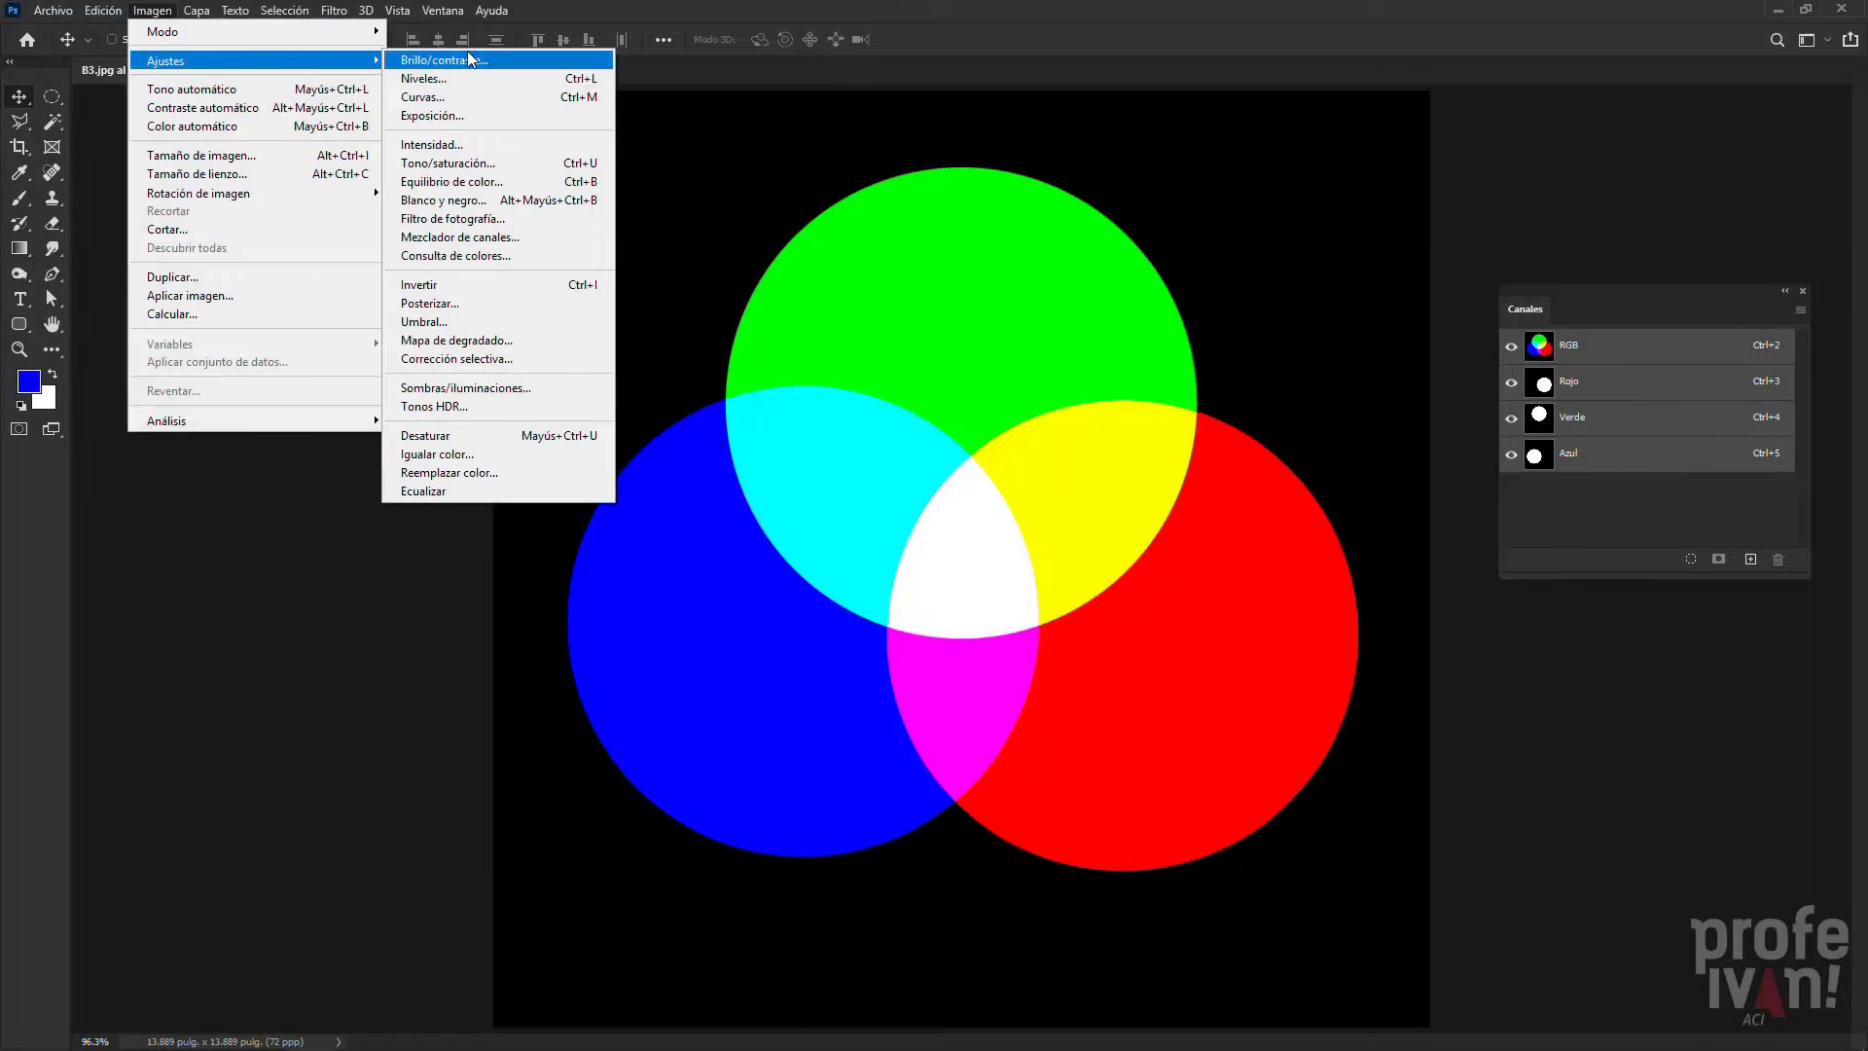
left_click(485, 285)
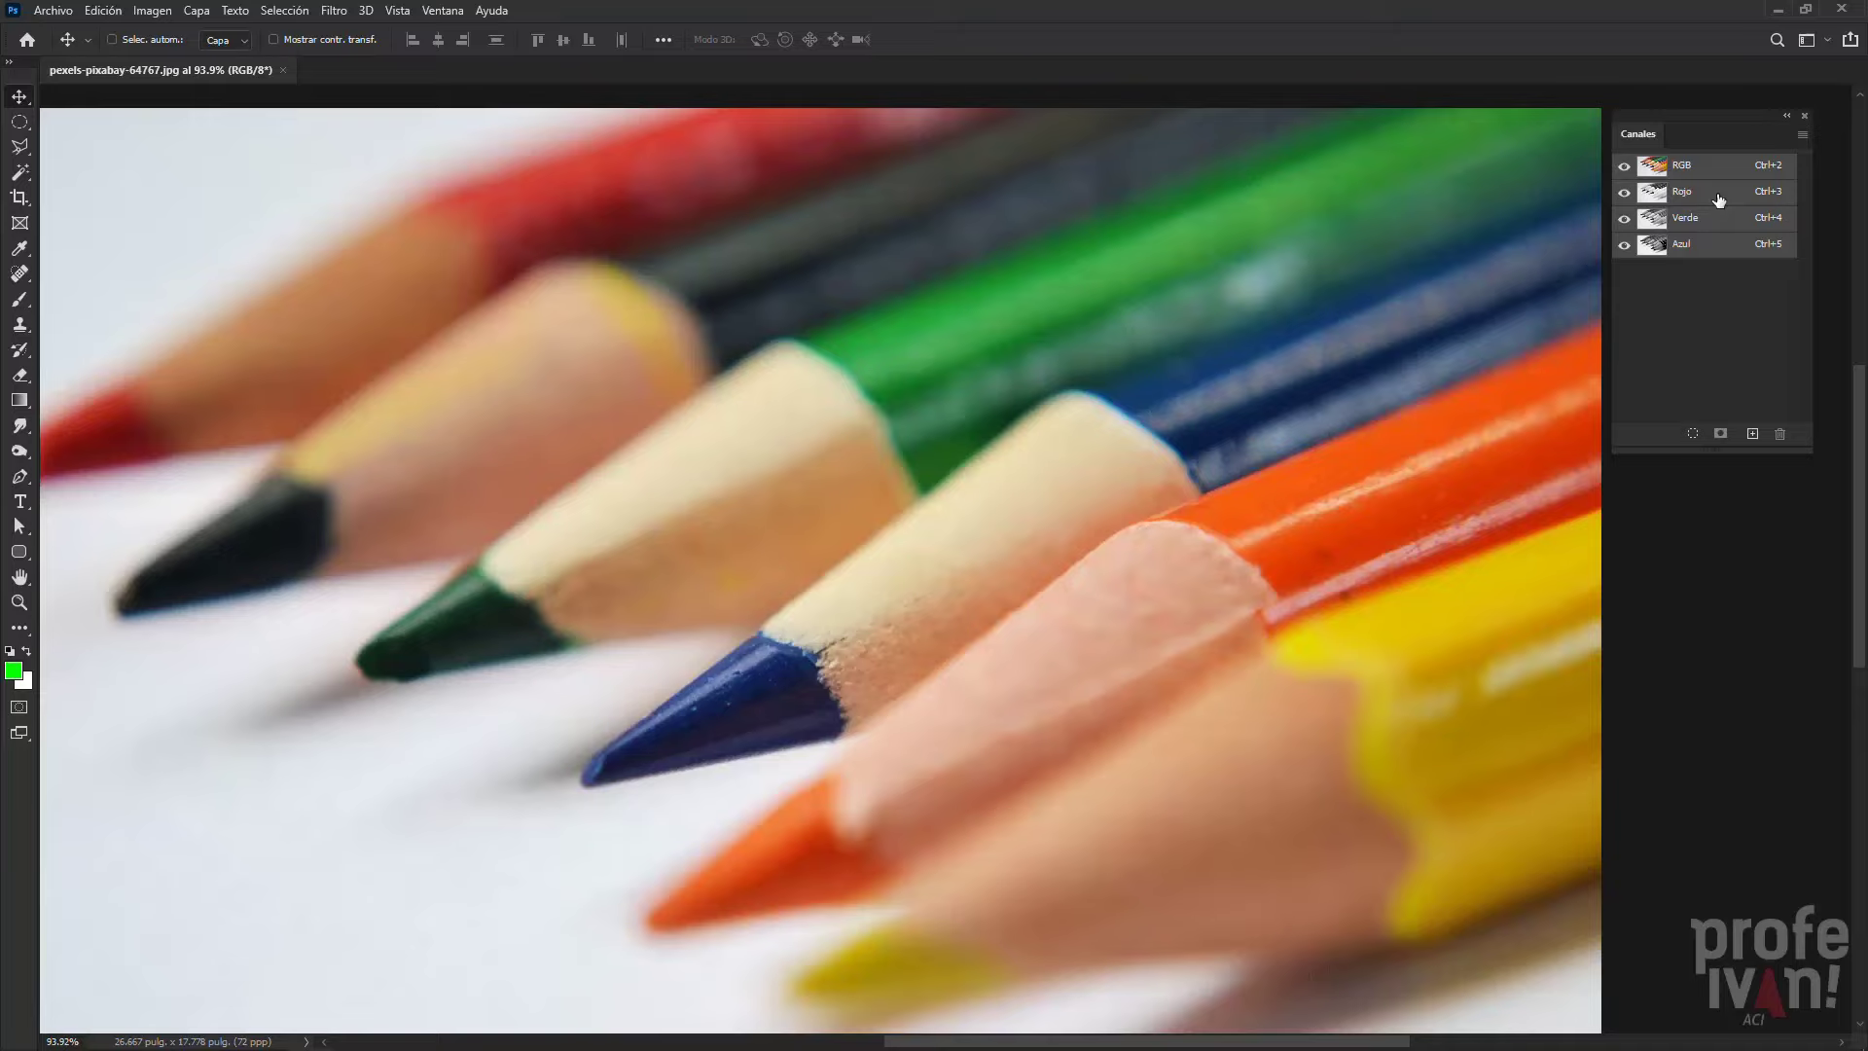
Return the pencils photo to its RGB composite view and start a new document
left_click(1720, 201)
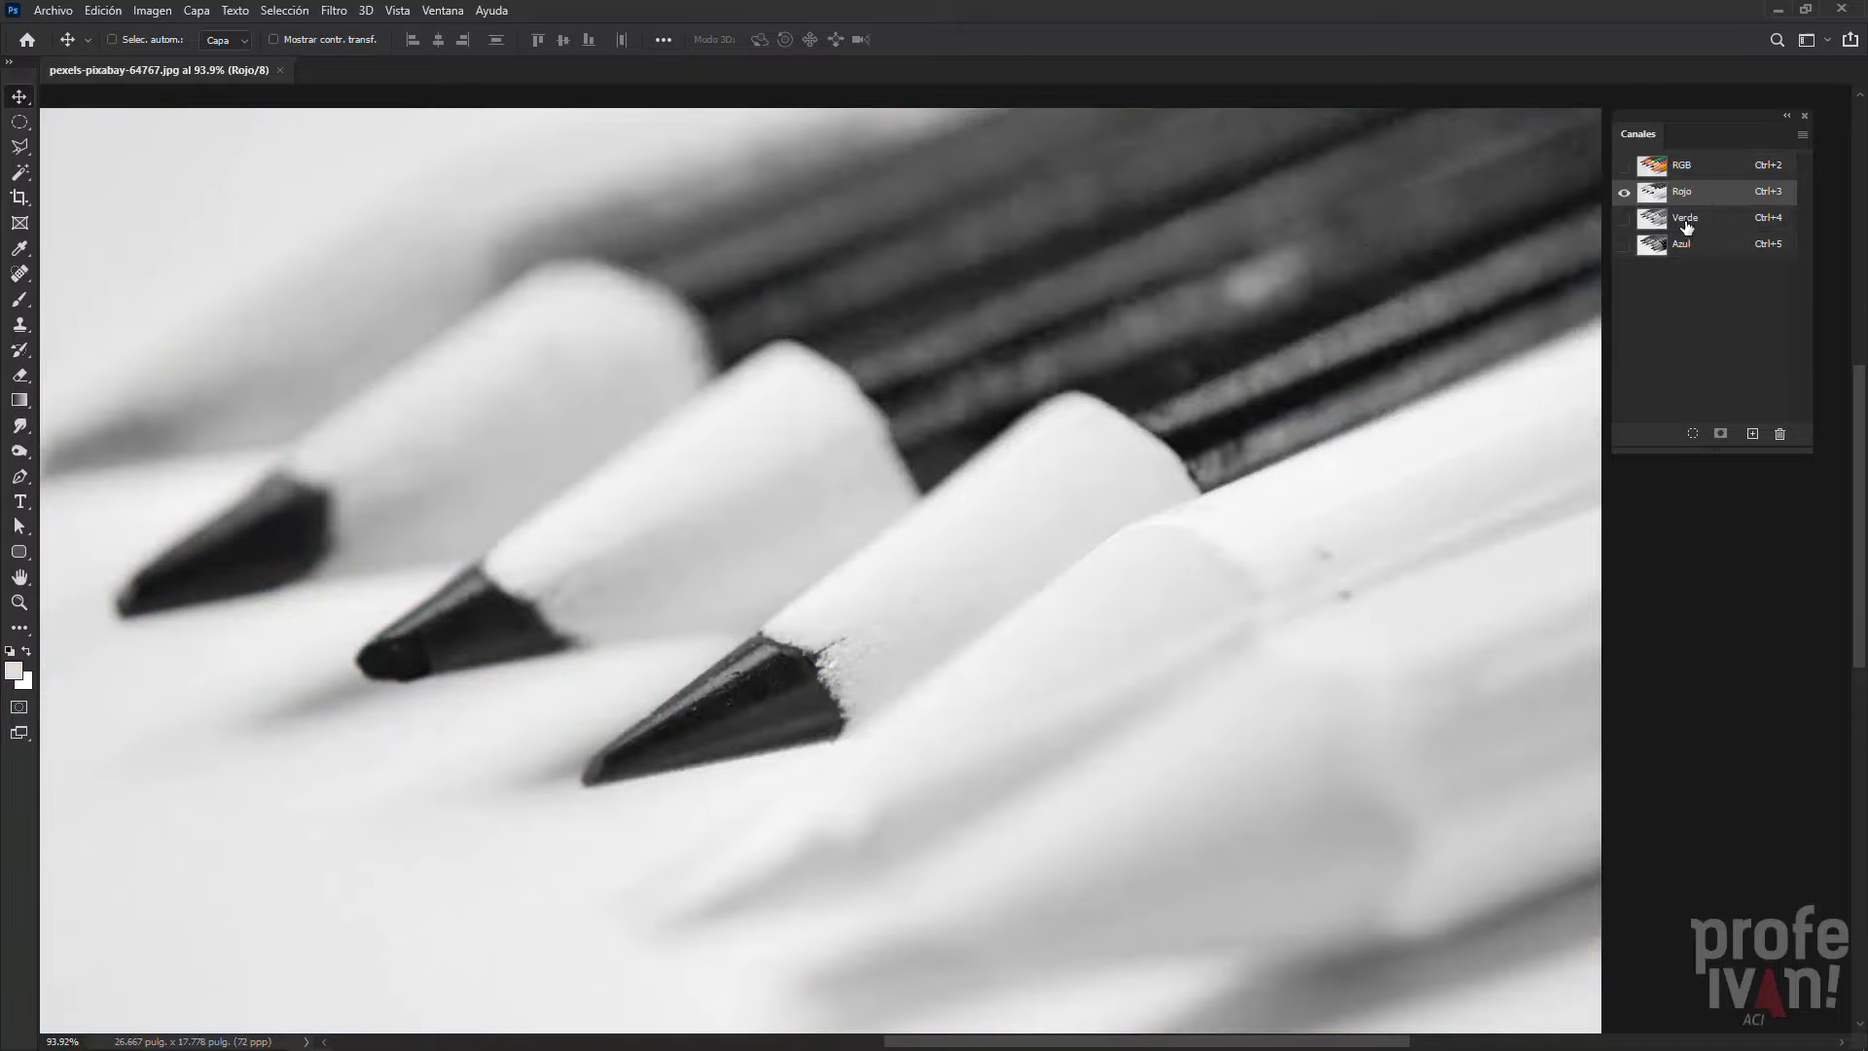
left_click(1625, 219)
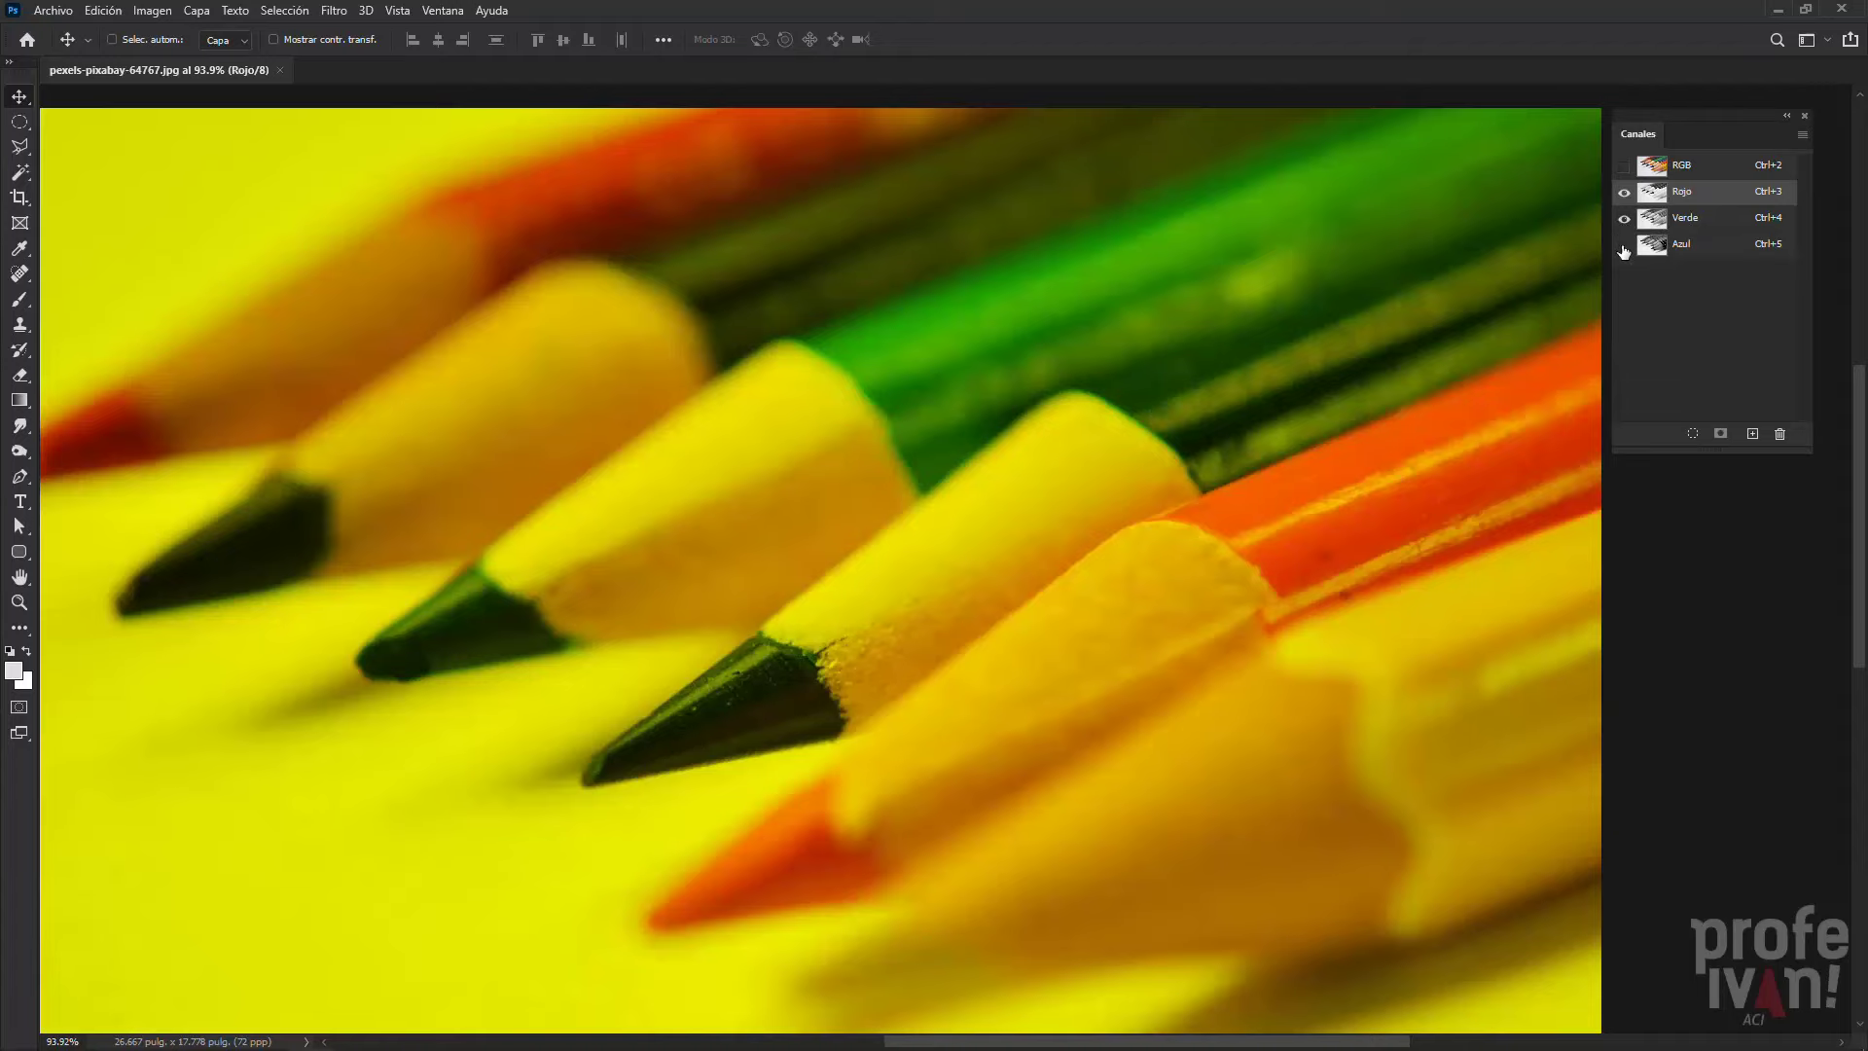
left_click(1624, 245)
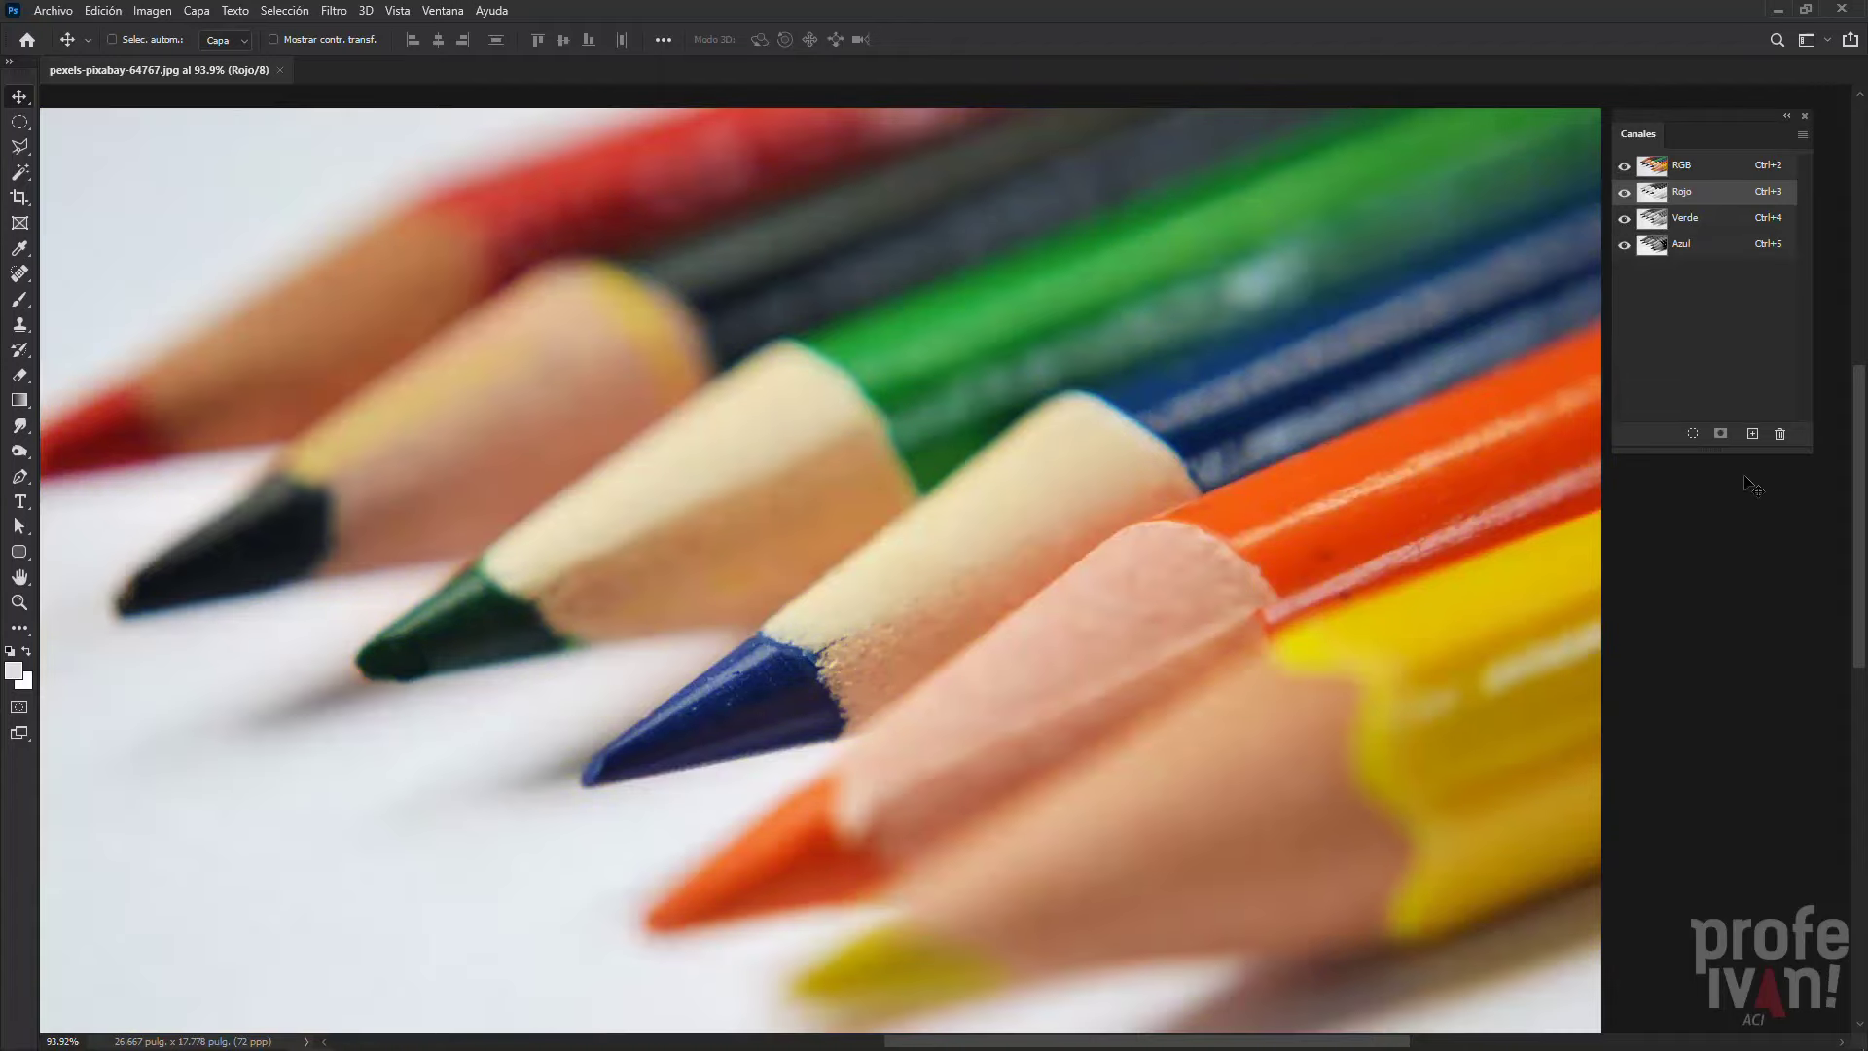
key("ctrl+2")
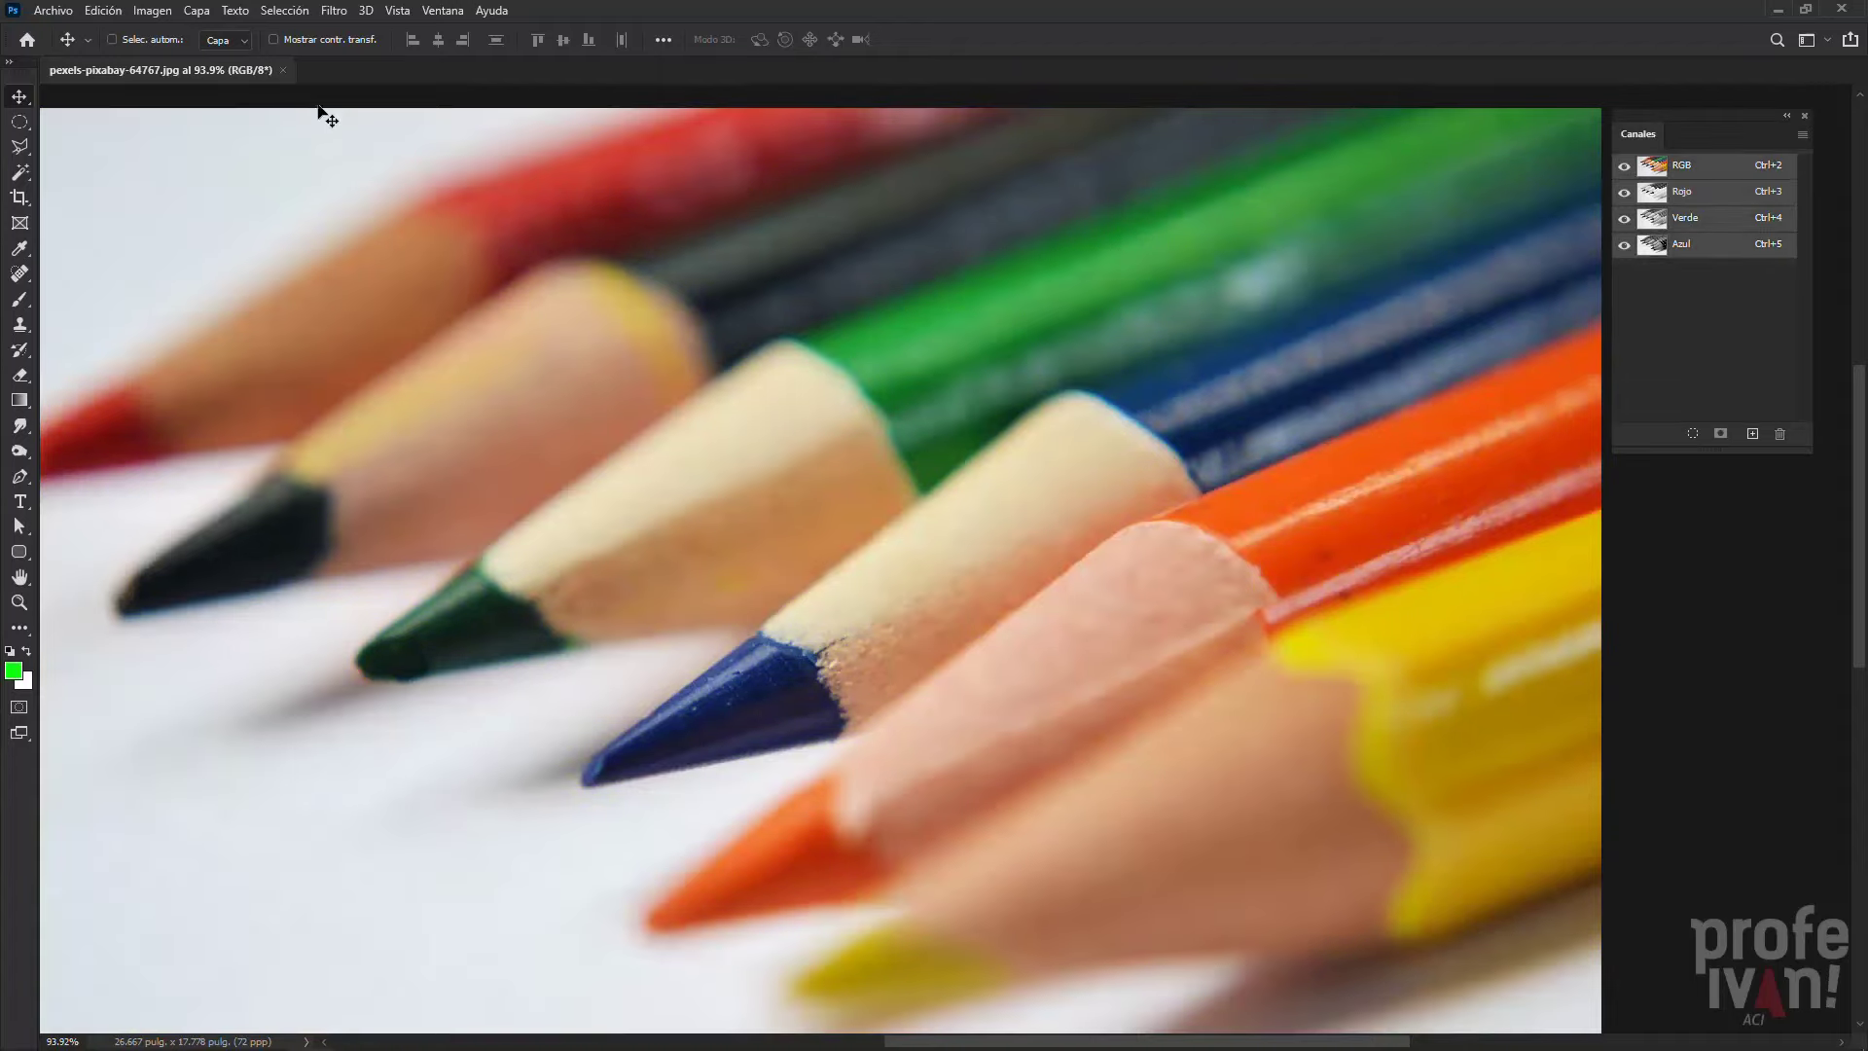
left_click(72, 12)
left_click(73, 35)
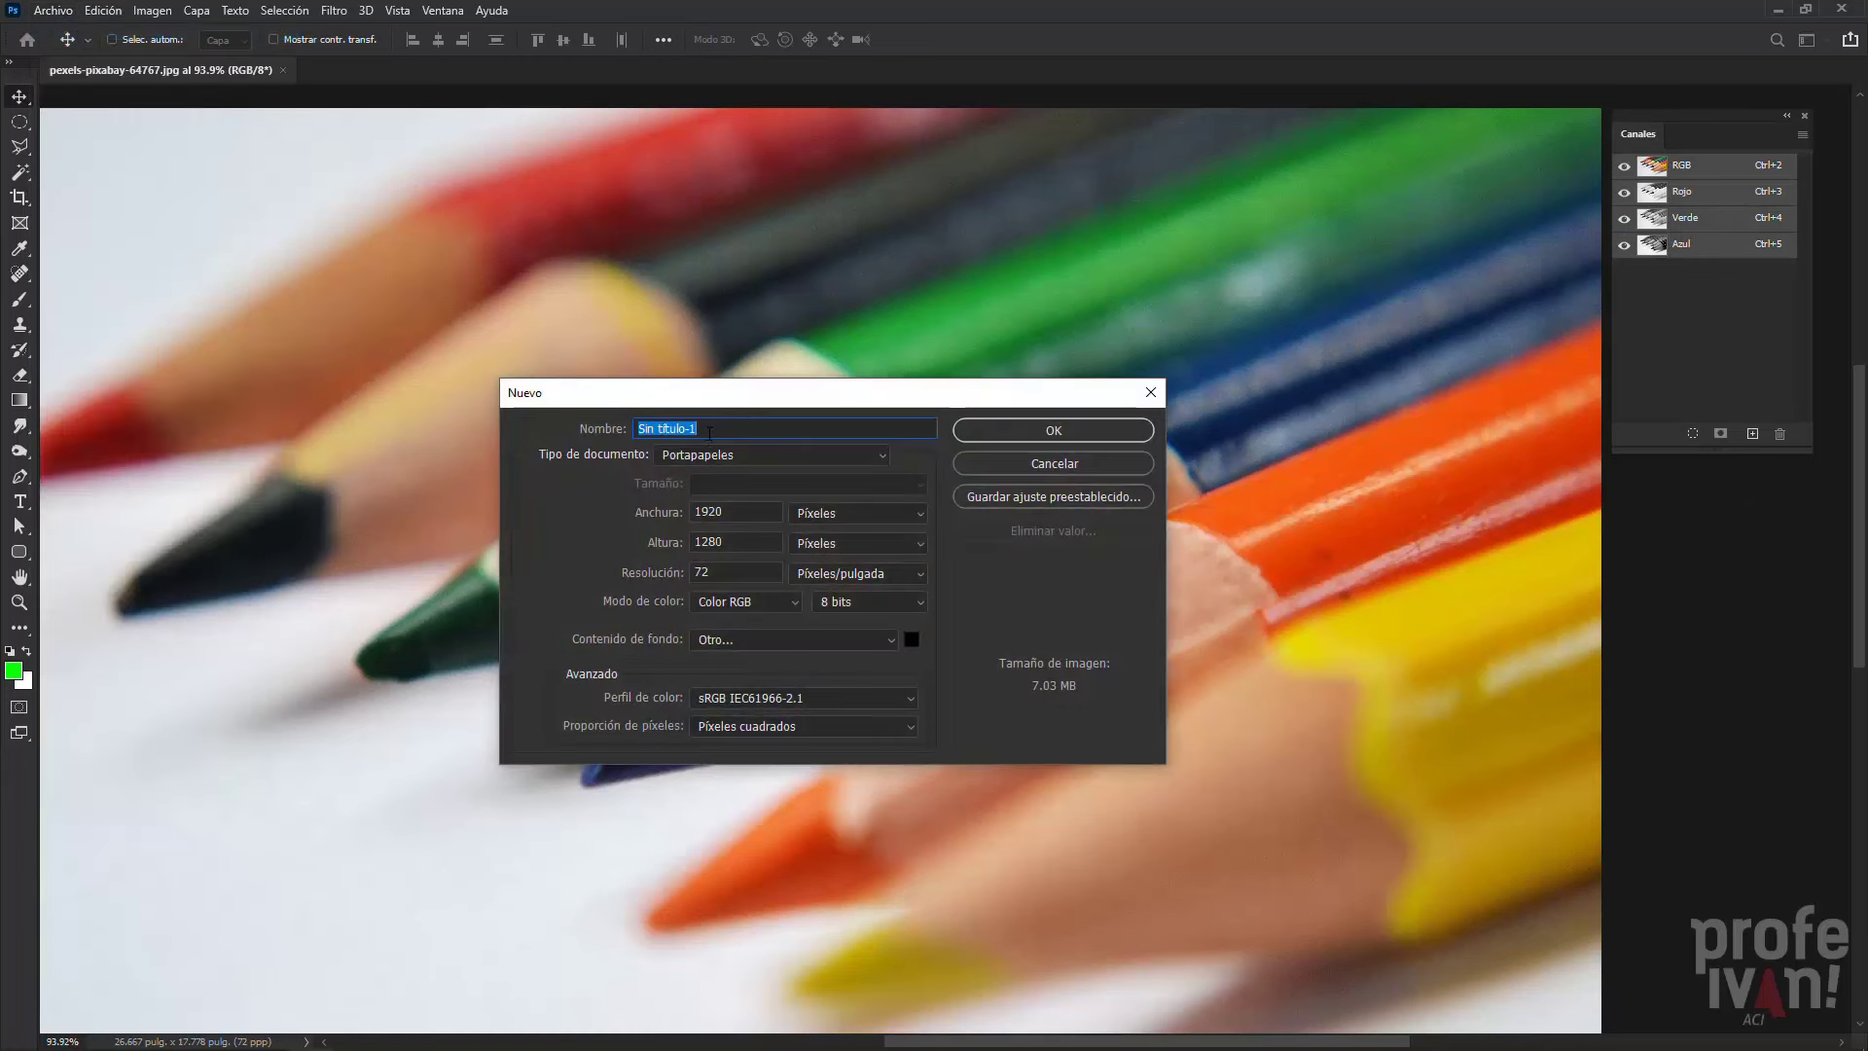
Create a new 1920×1280 document in CMYK colour mode with a white background
left_click(802, 605)
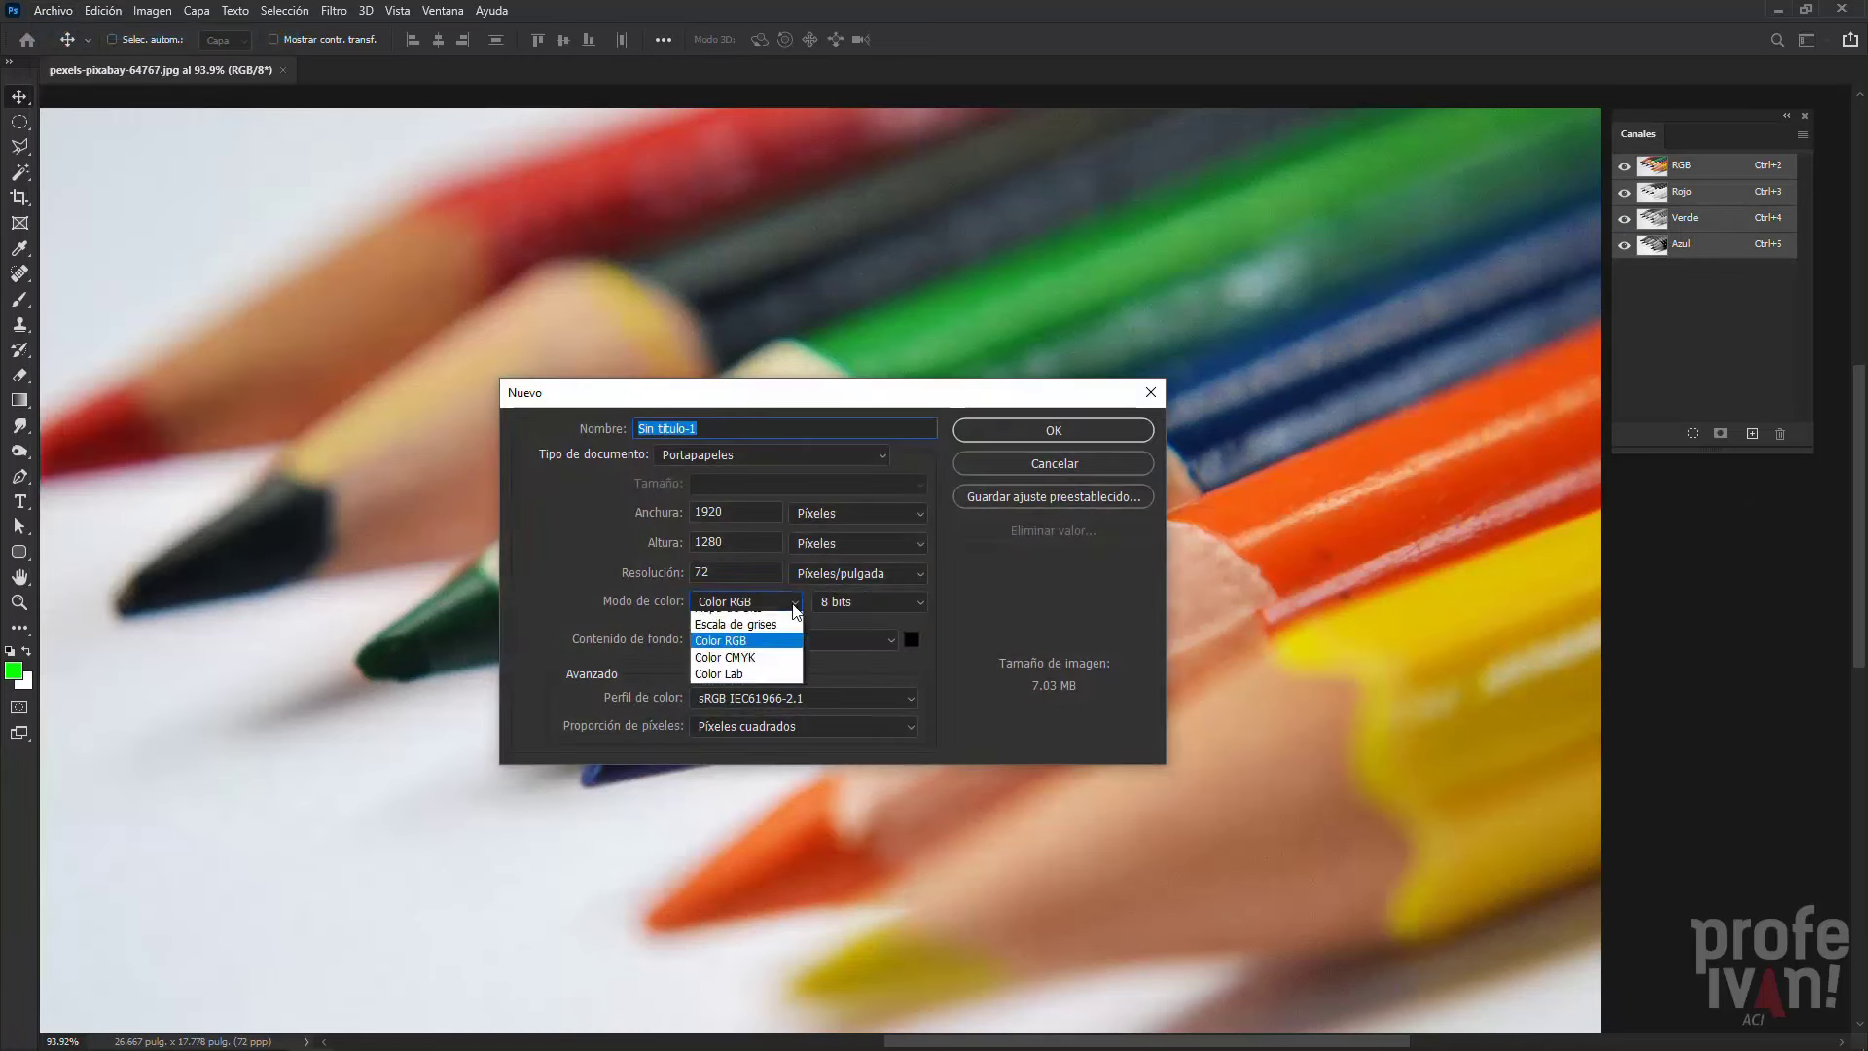
left_click(740, 671)
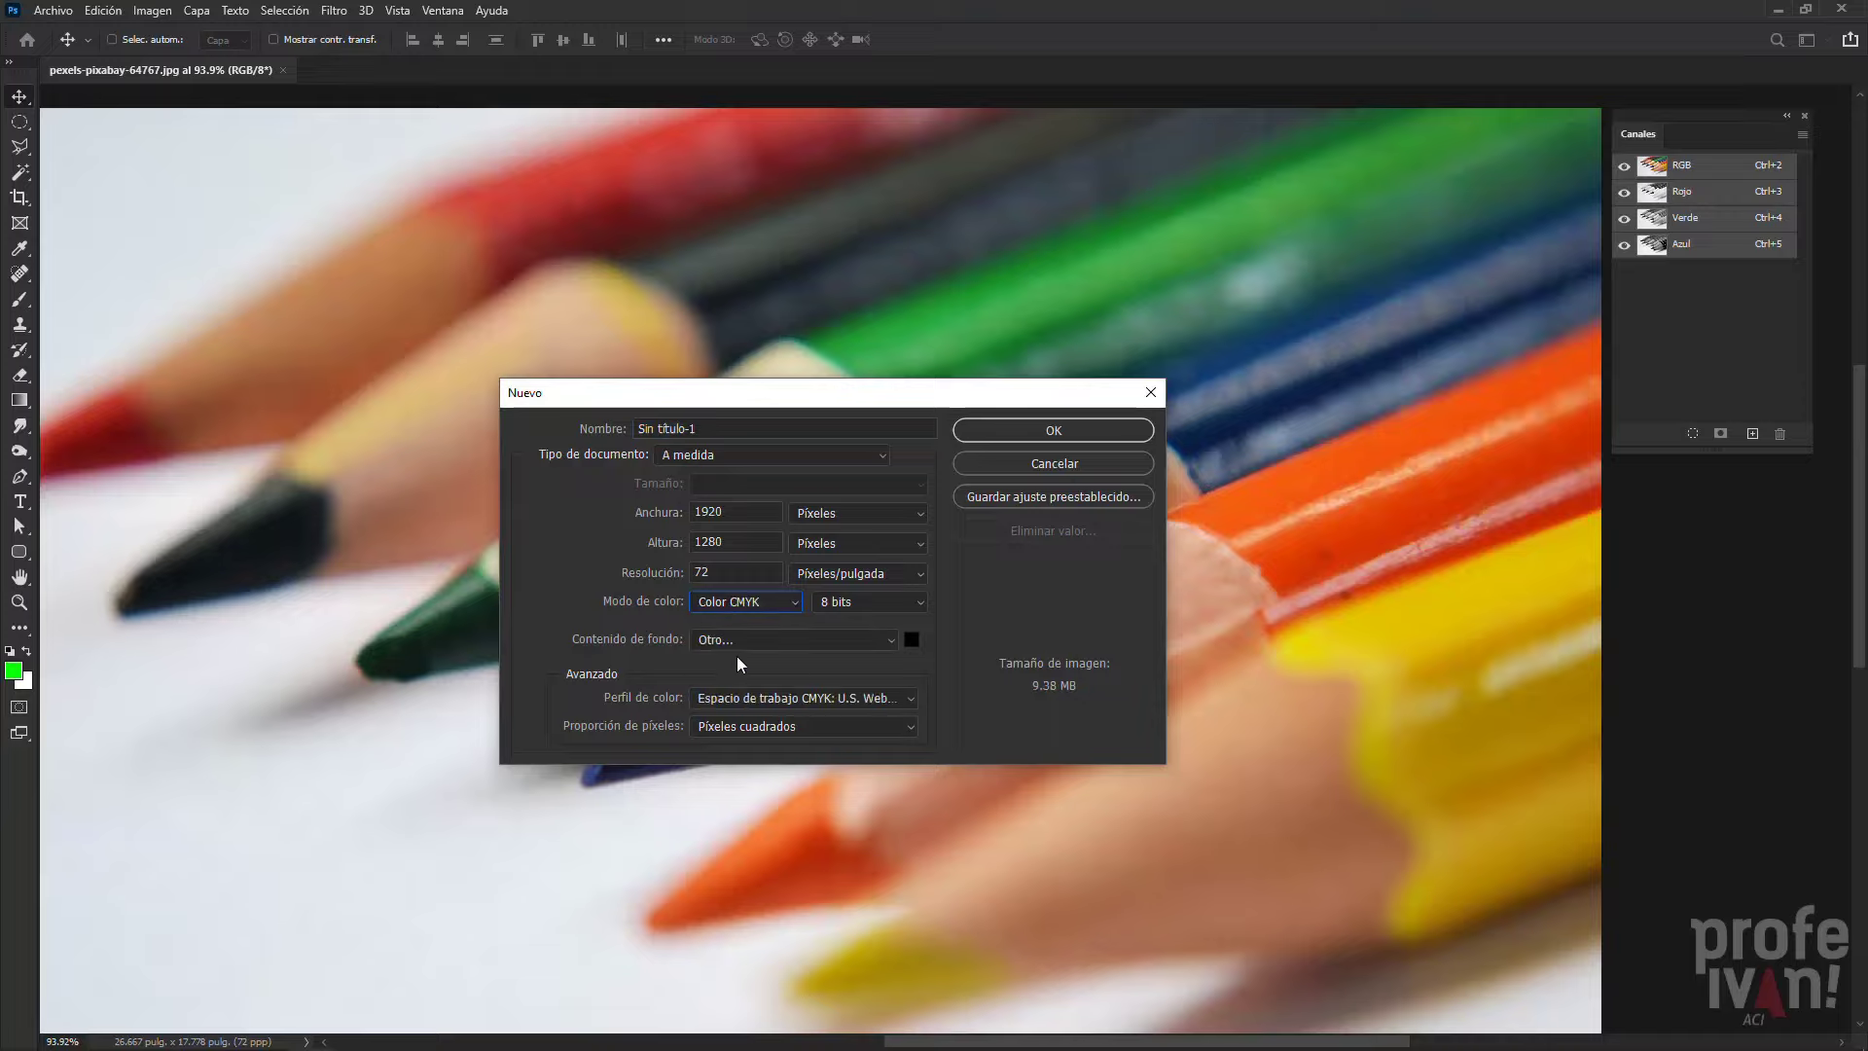
left_click(740, 642)
left_click(731, 689)
left_click(1054, 430)
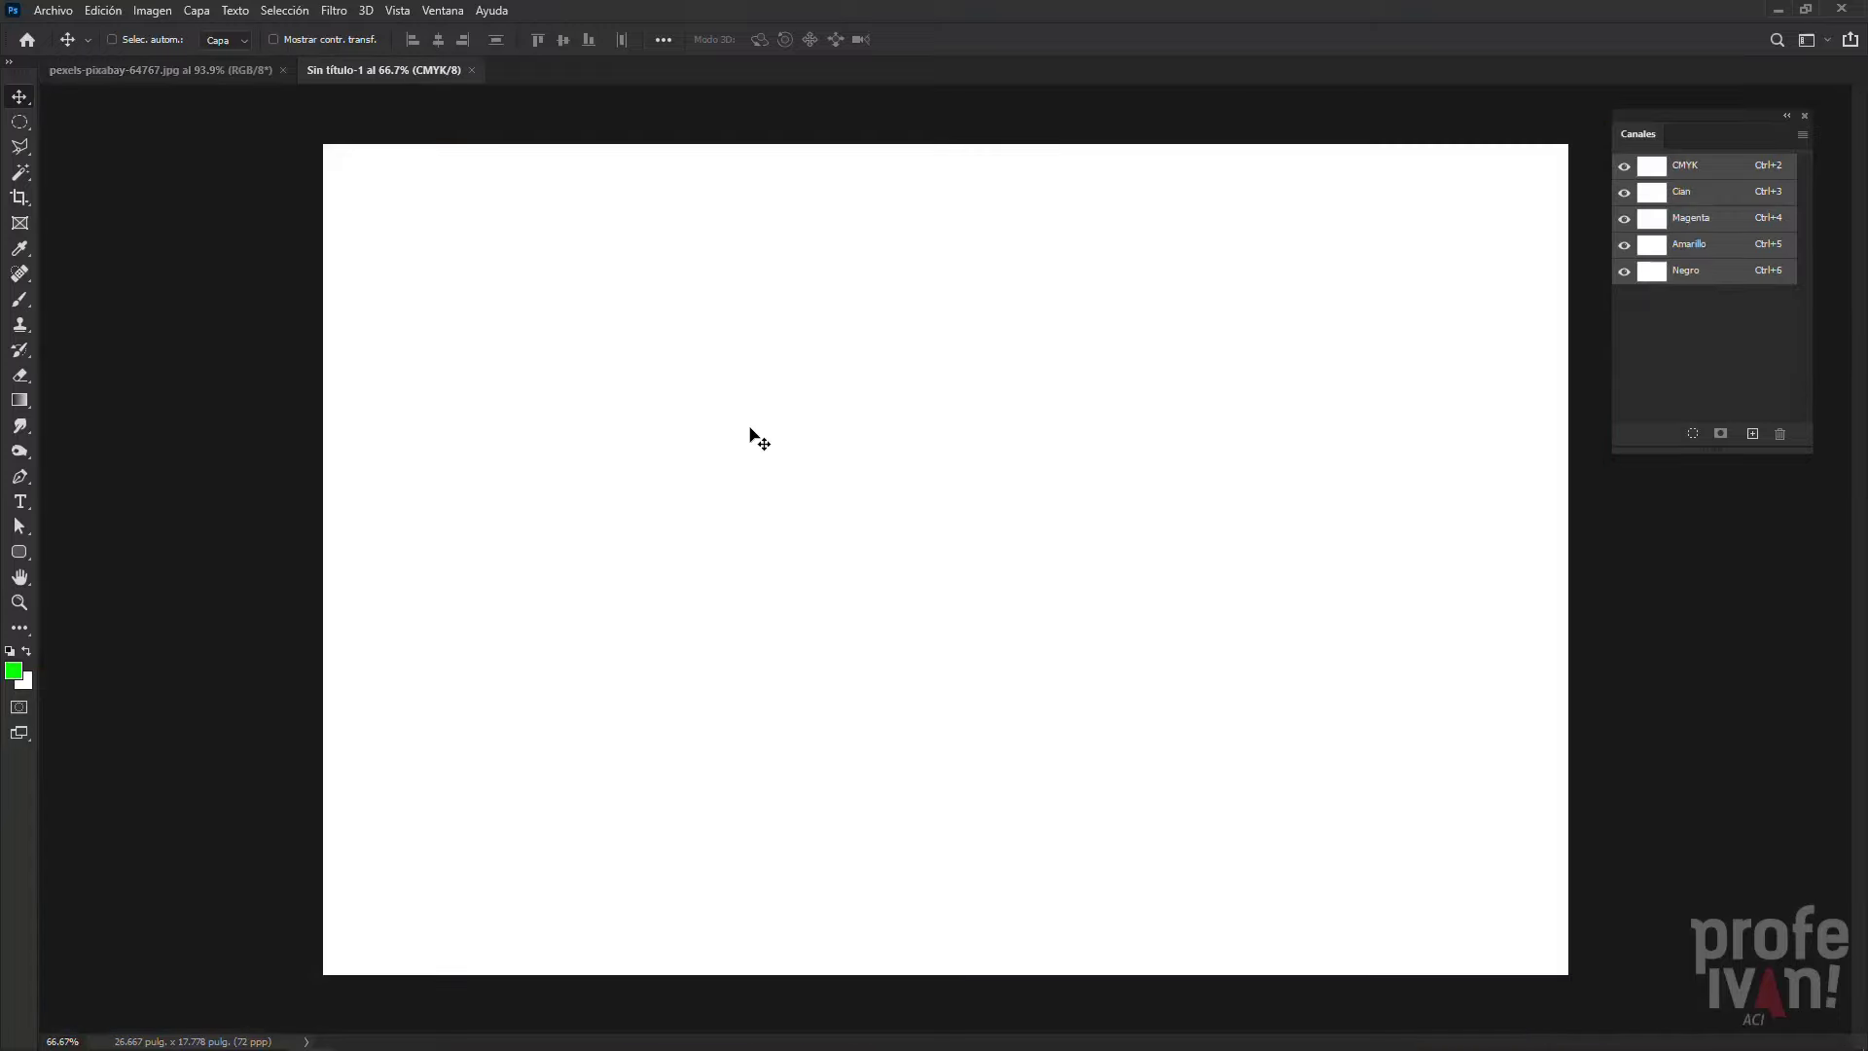
Tile both documents vertically side by side and view the photo's Rojo channel
left_click(439, 10)
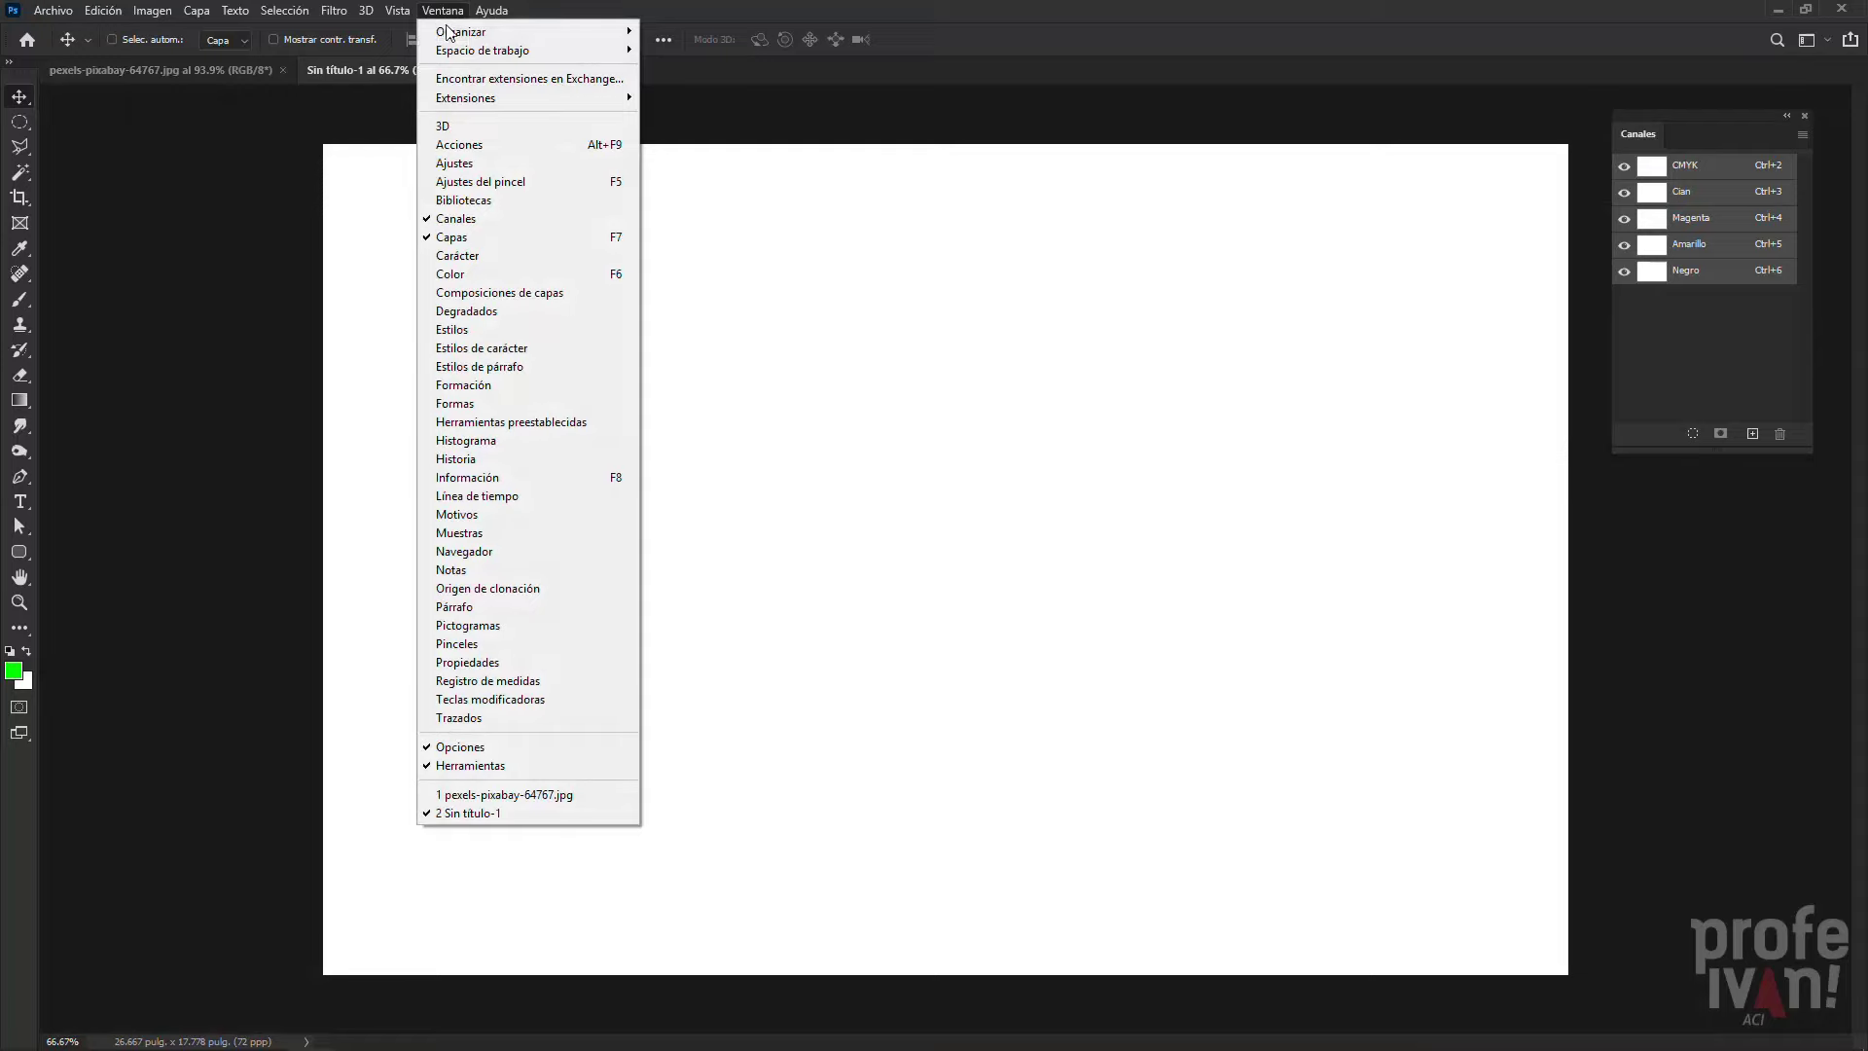
mouse_move(461, 31)
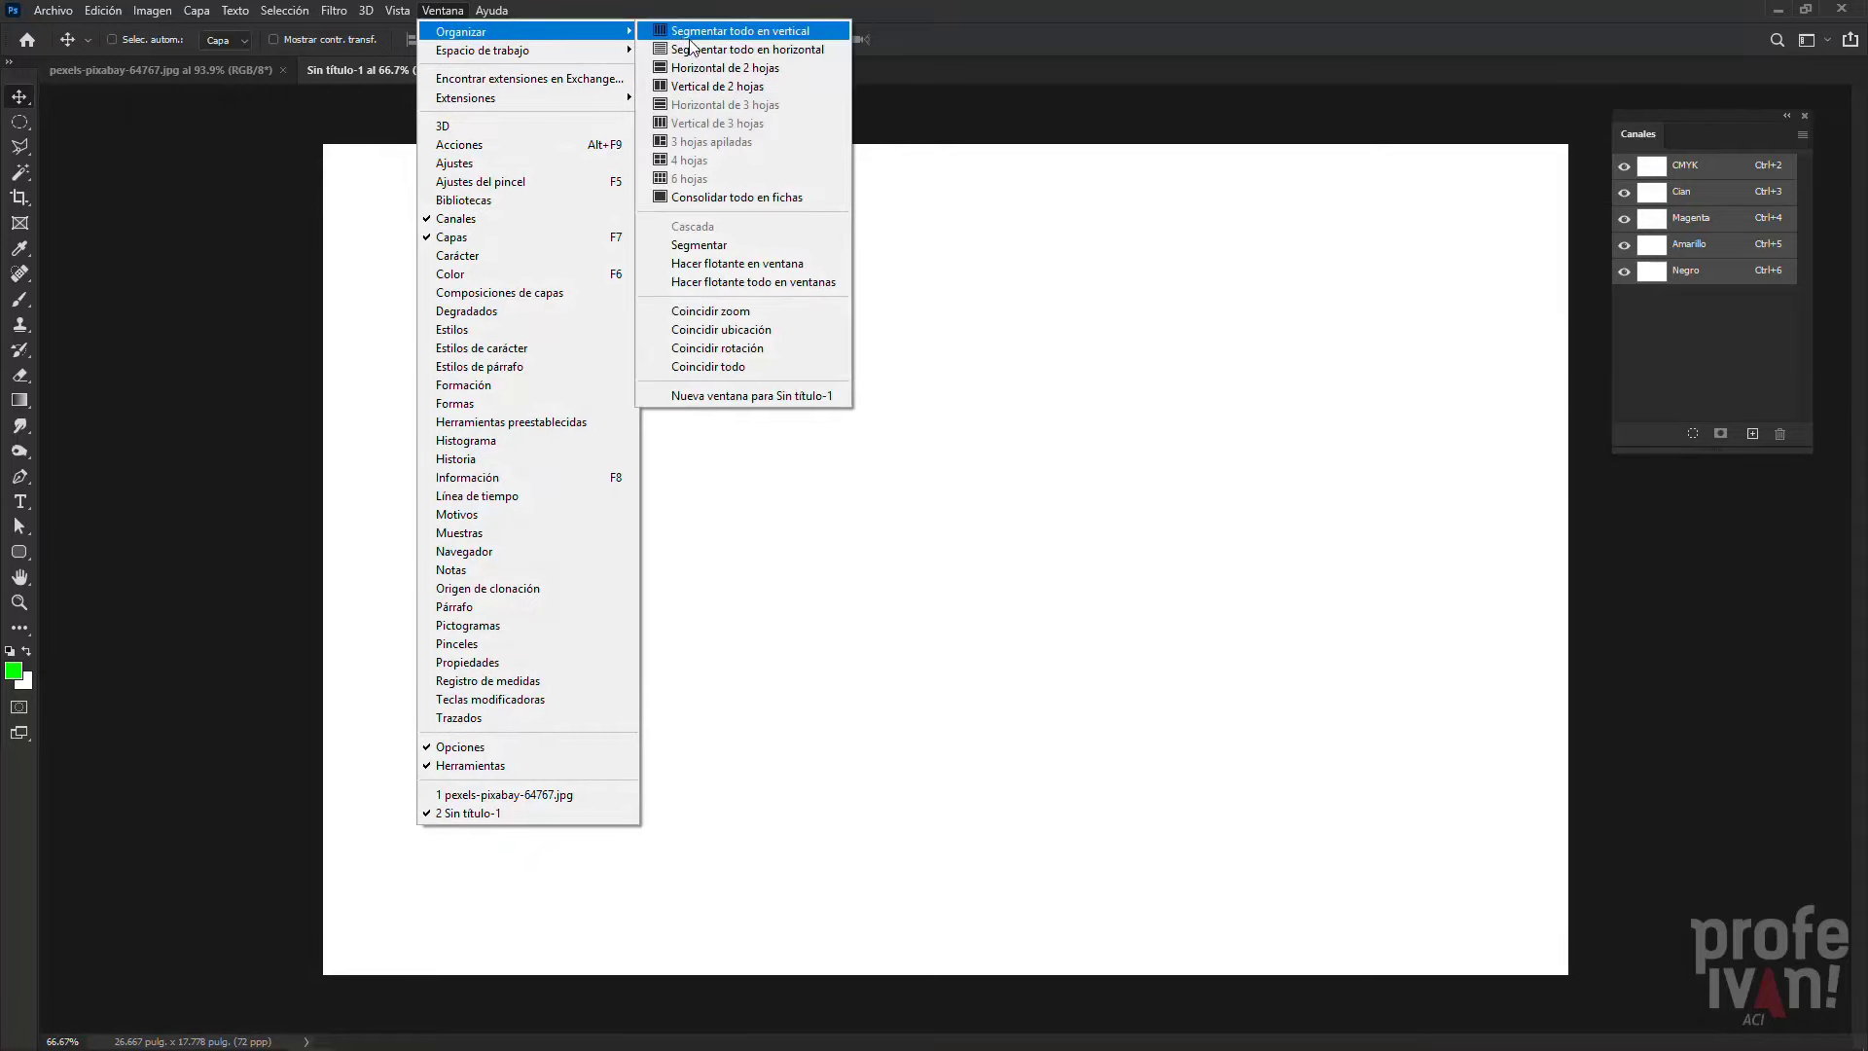
left_click(697, 86)
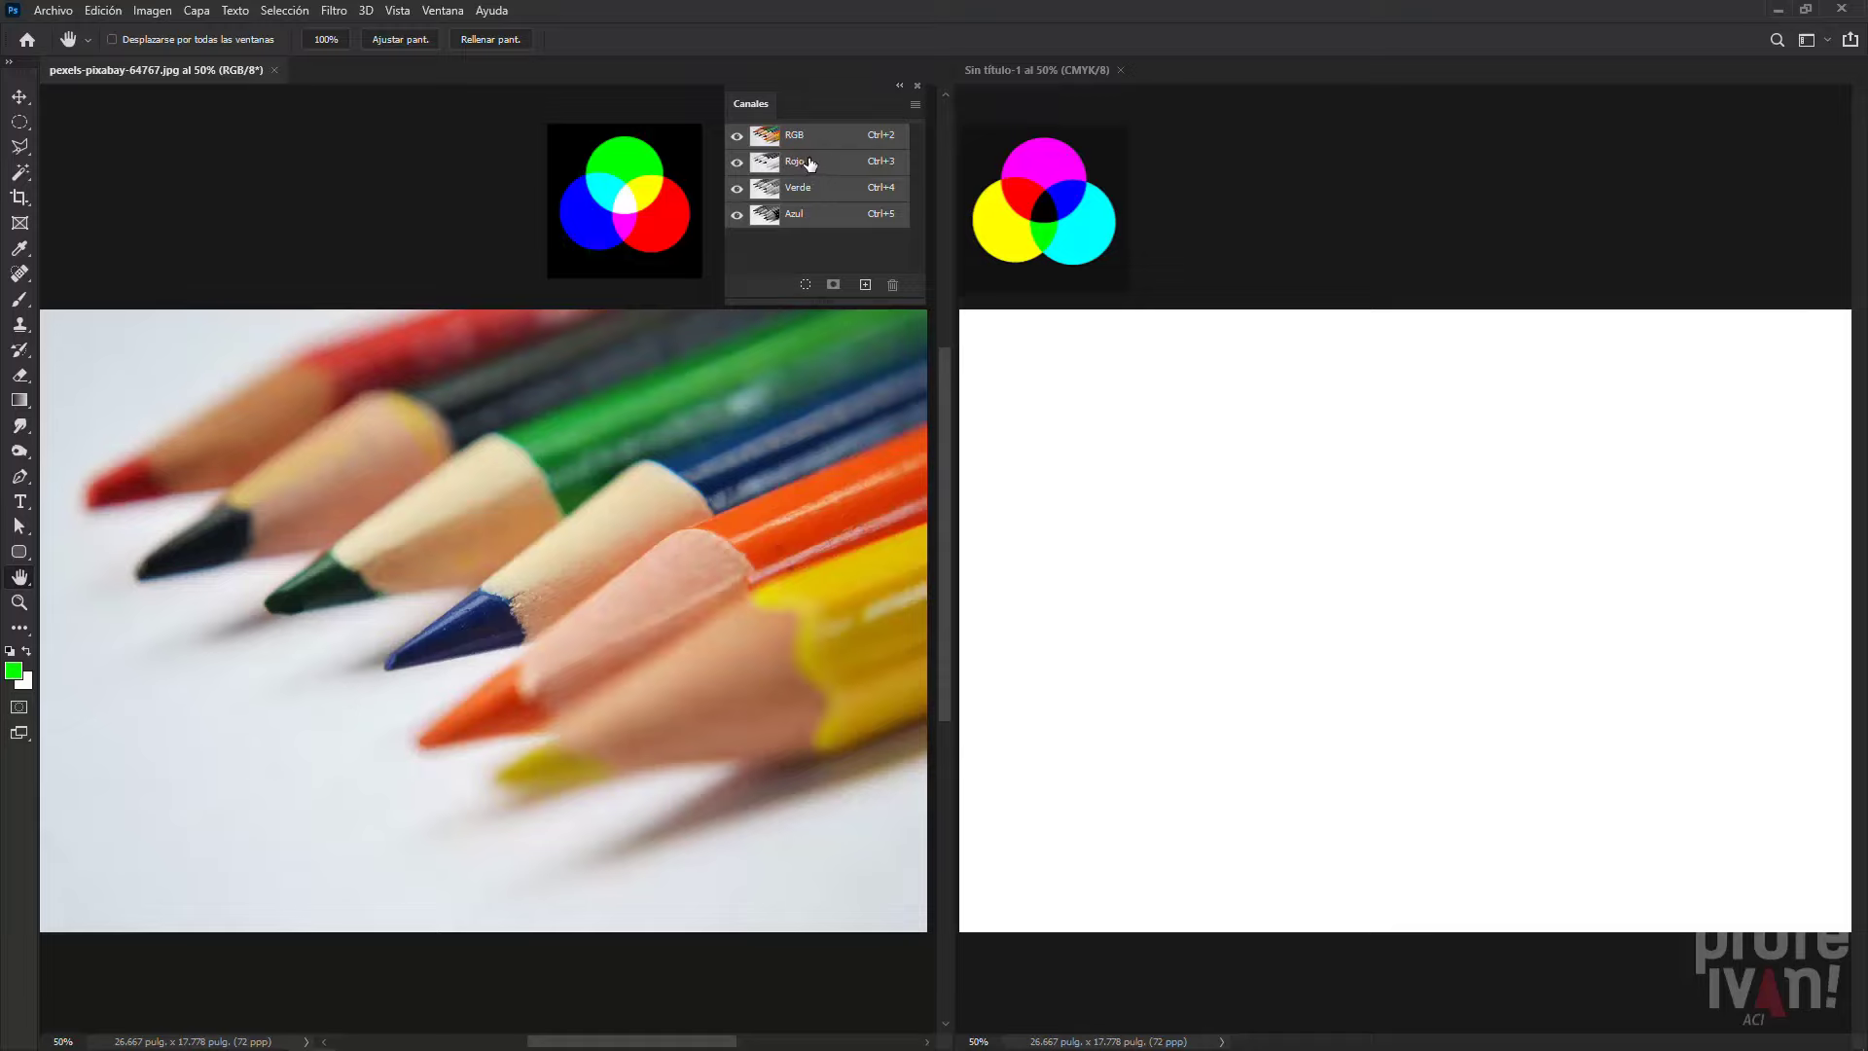
left_click(809, 164)
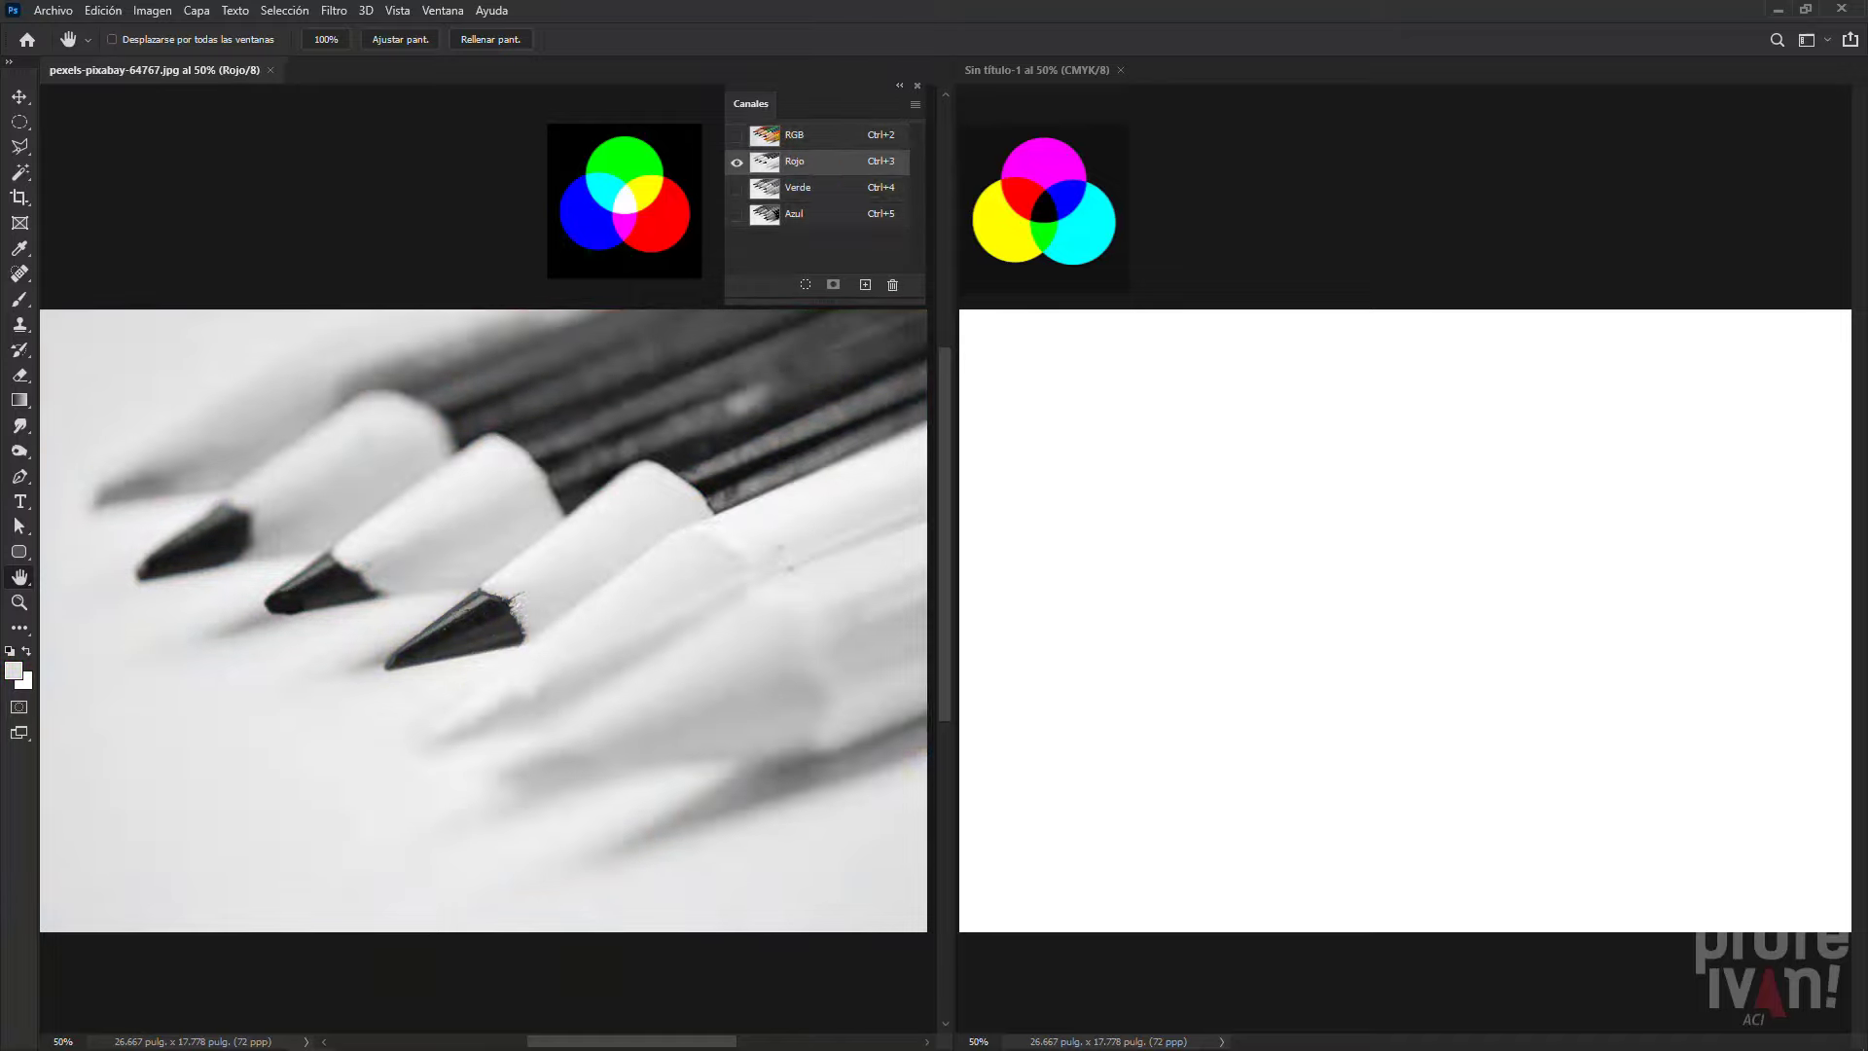
Select all of the photo's Rojo channel and copy it
left_click(279, 11)
left_click(284, 28)
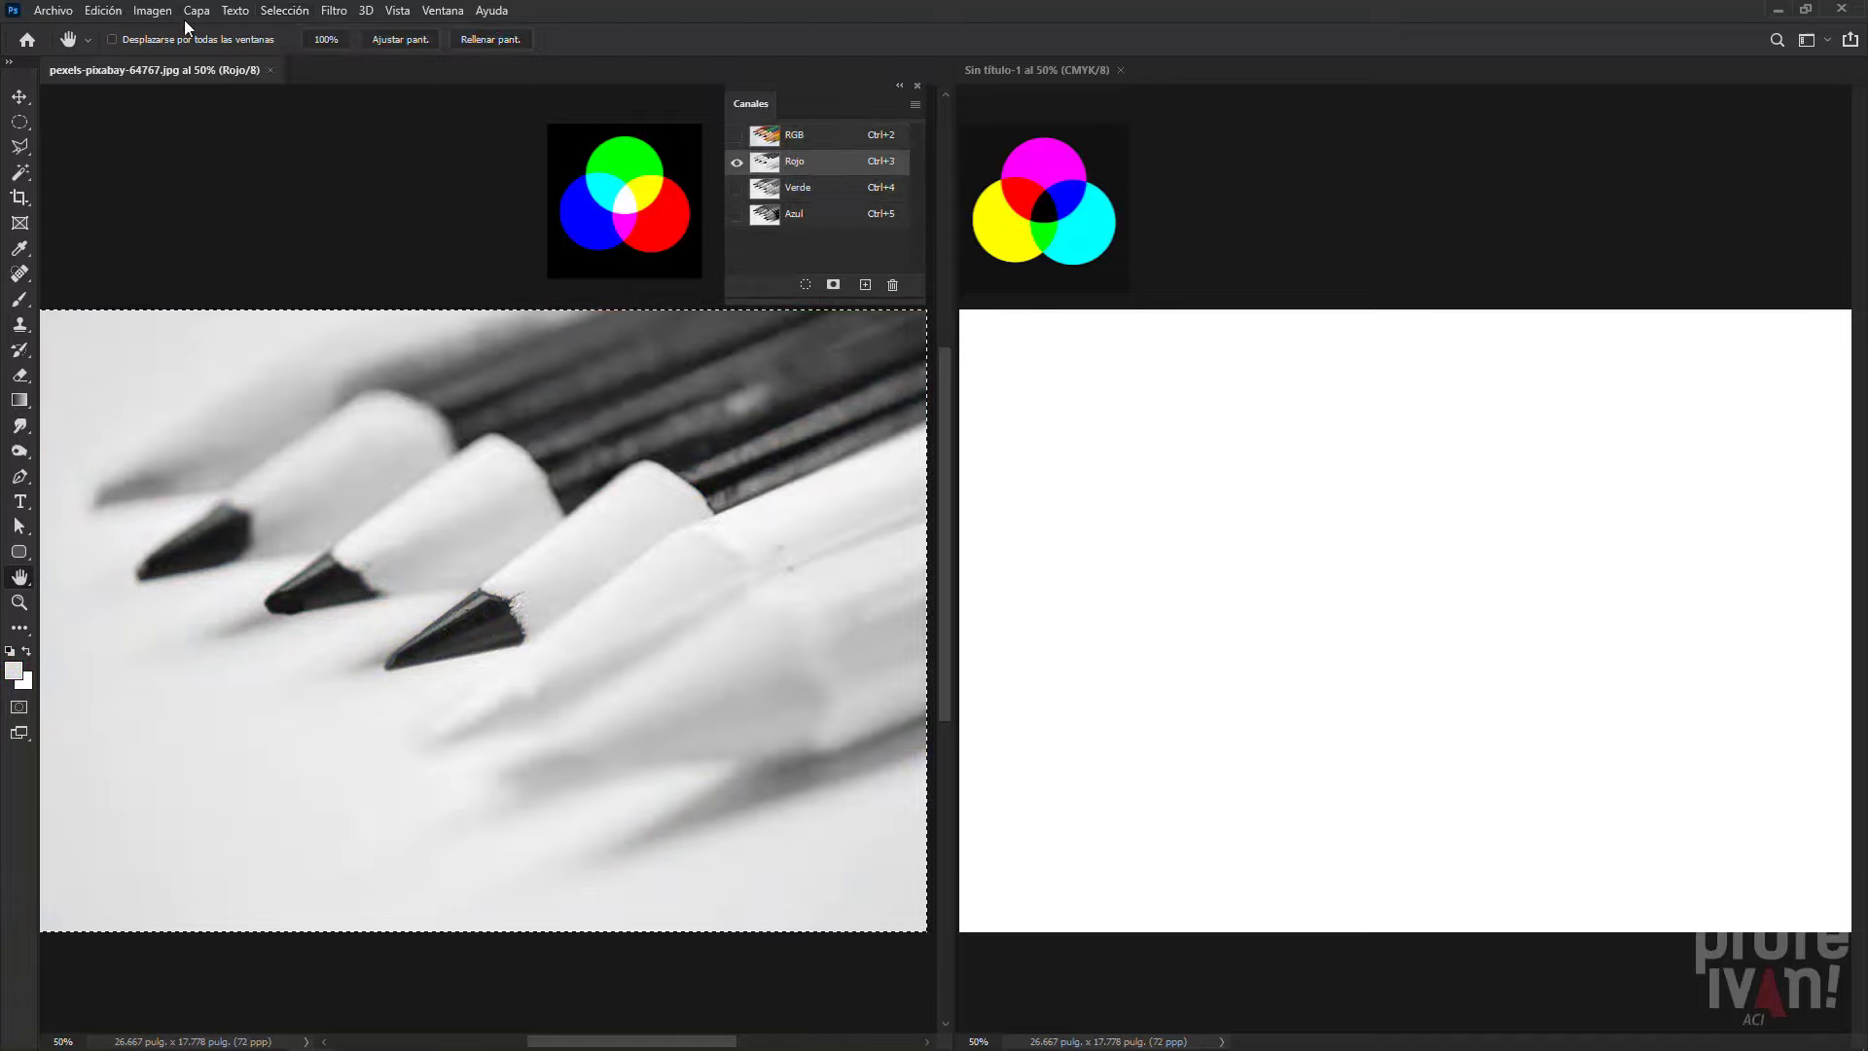
left_click(103, 10)
left_click(142, 143)
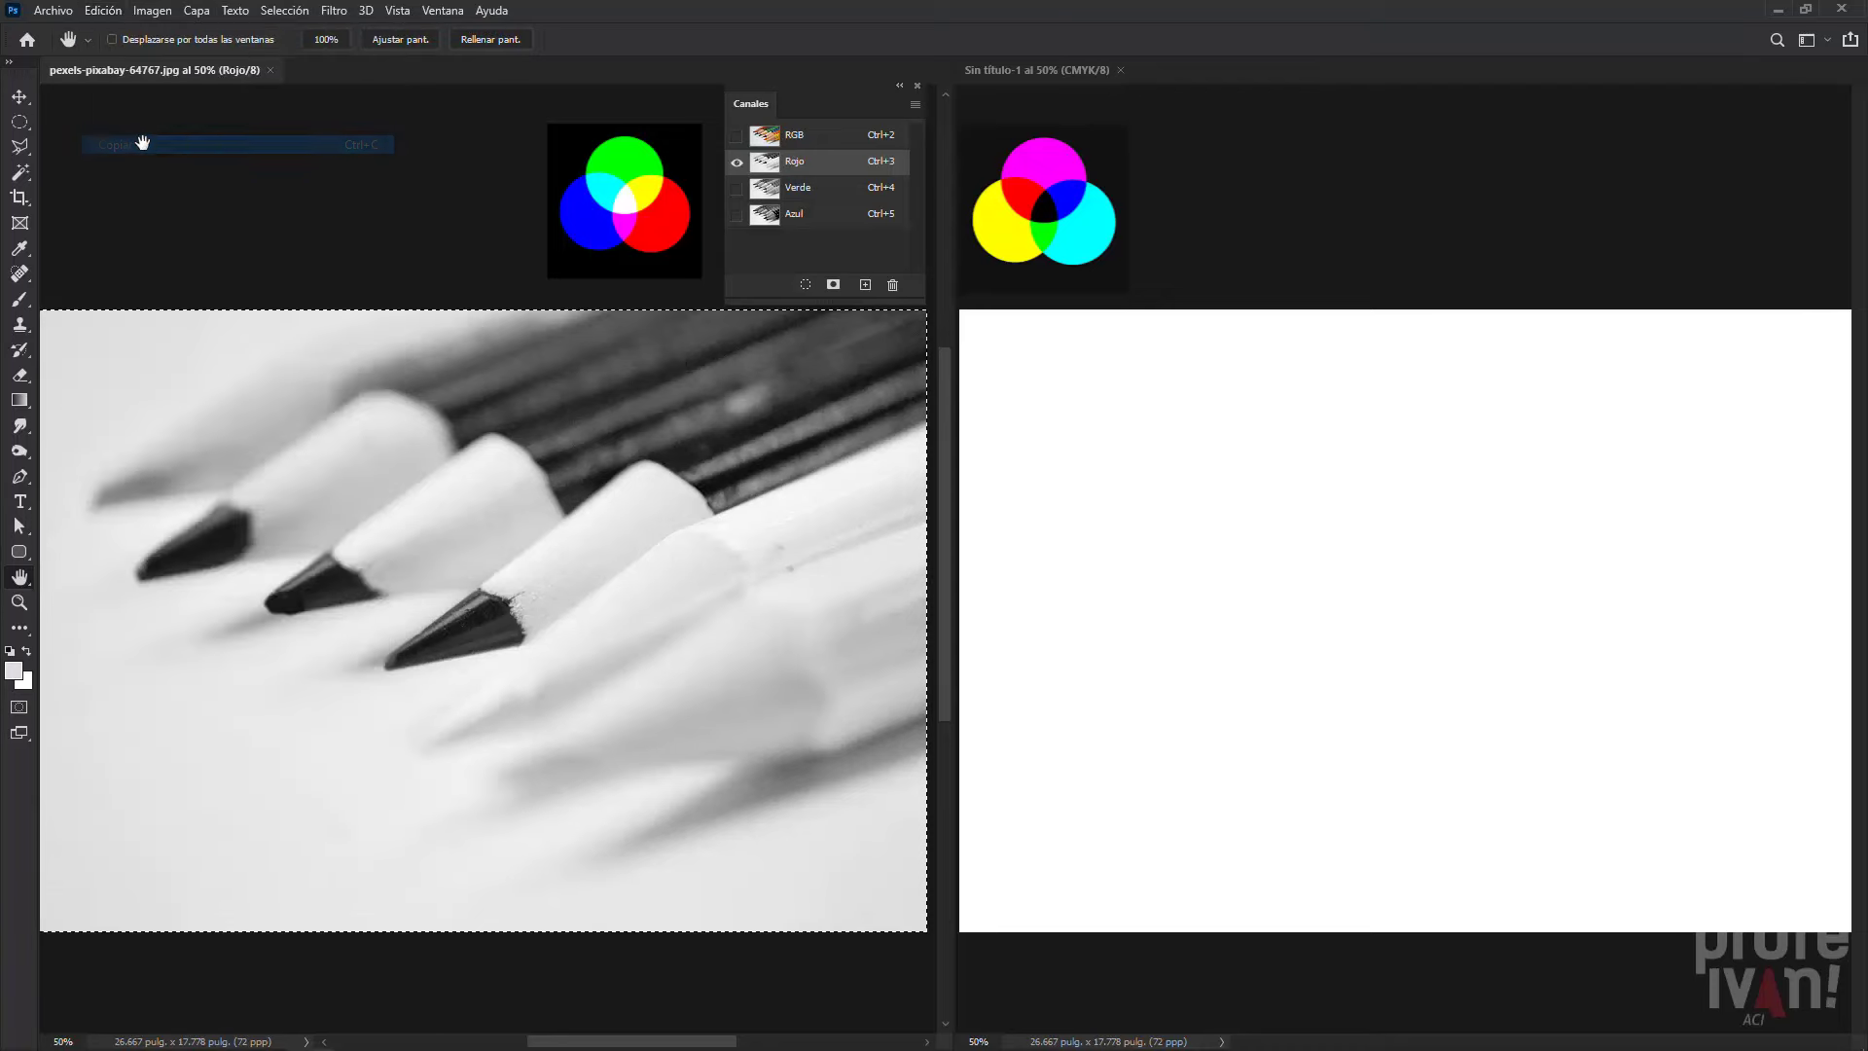
Paste the red channel into the new document's Cian channel and show the CMYK composite
left_click(1018, 67)
left_click(1752, 158)
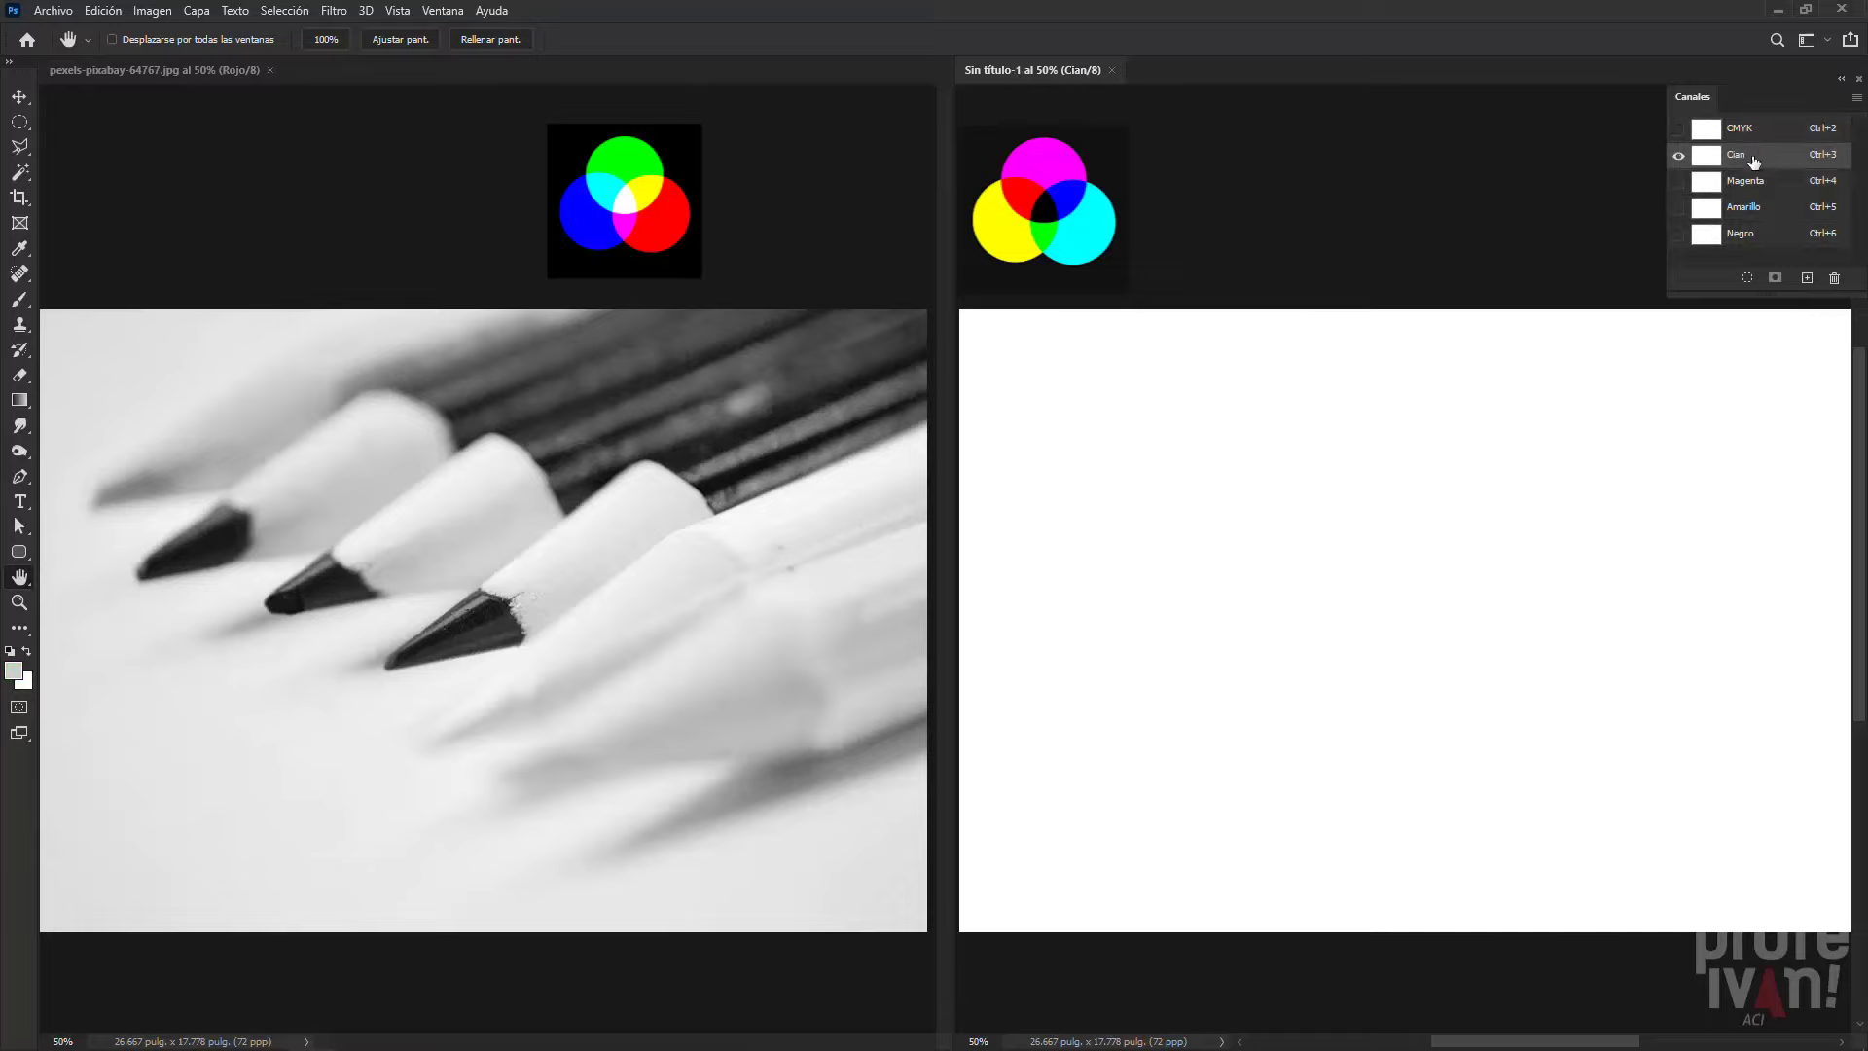
left_click(105, 12)
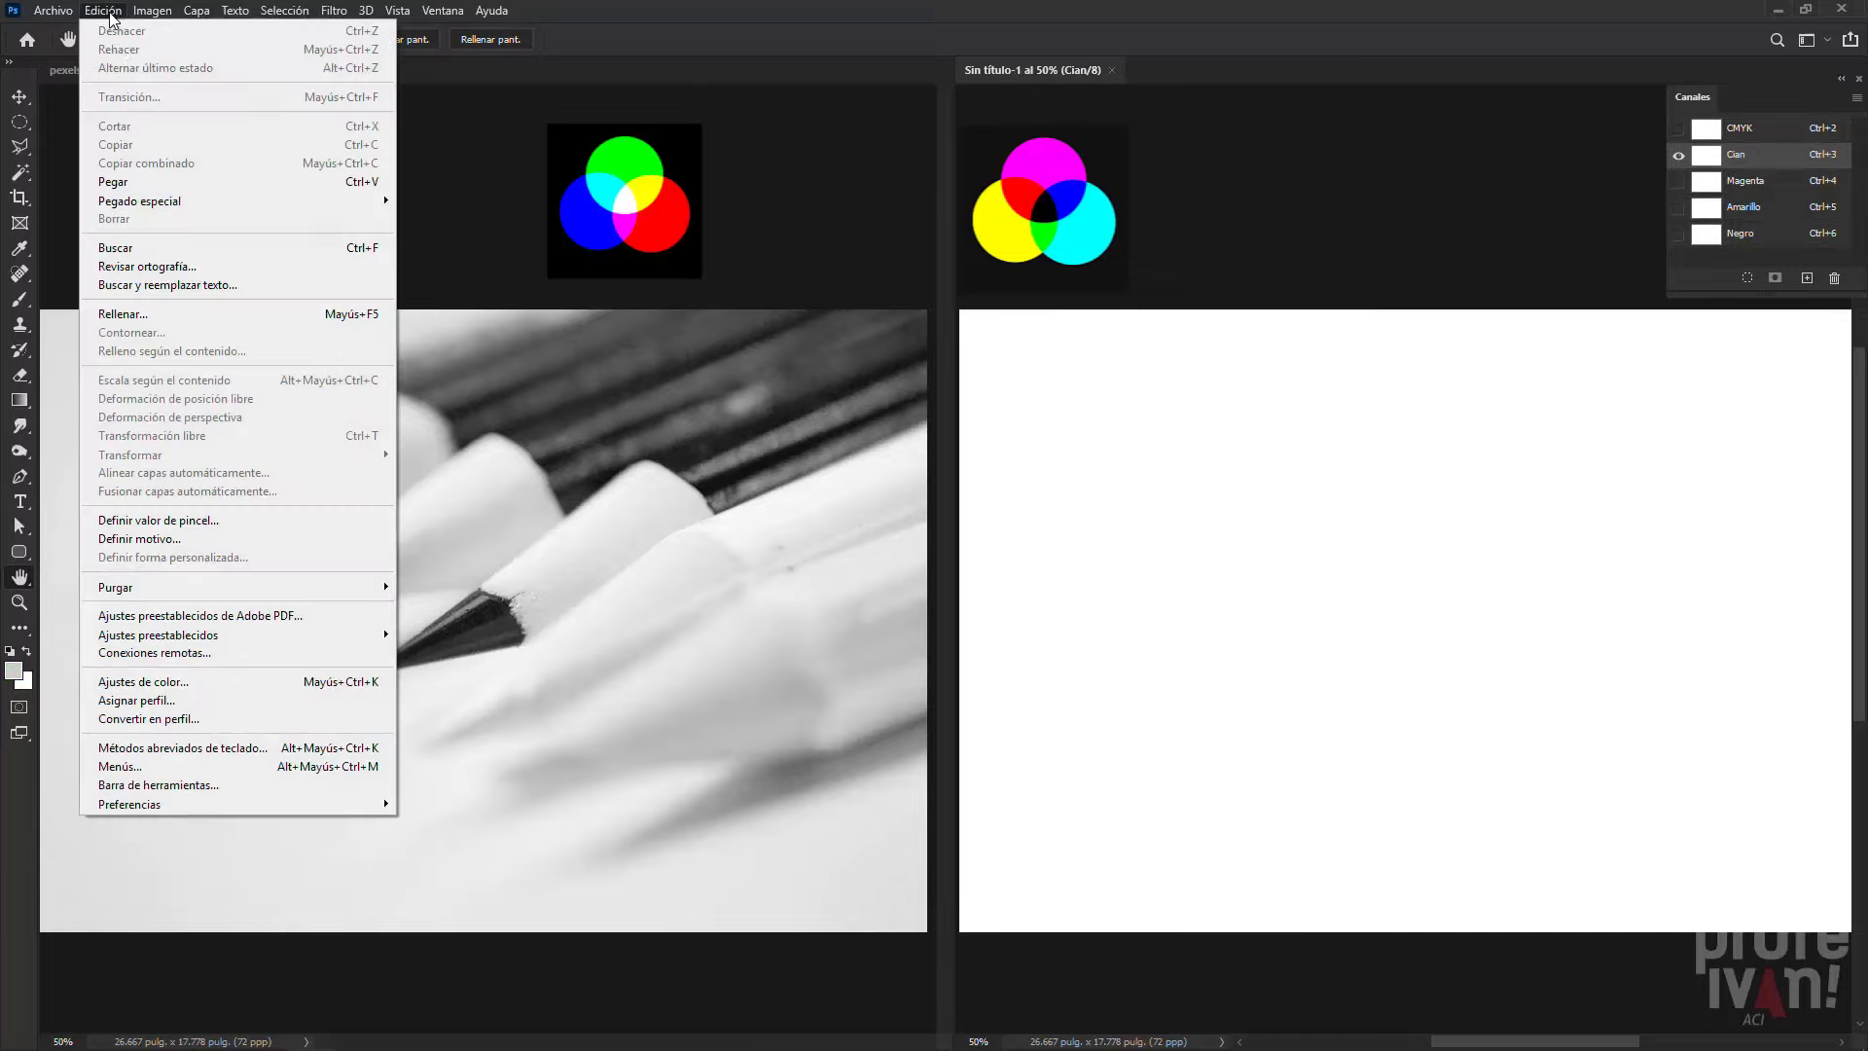
left_click(202, 182)
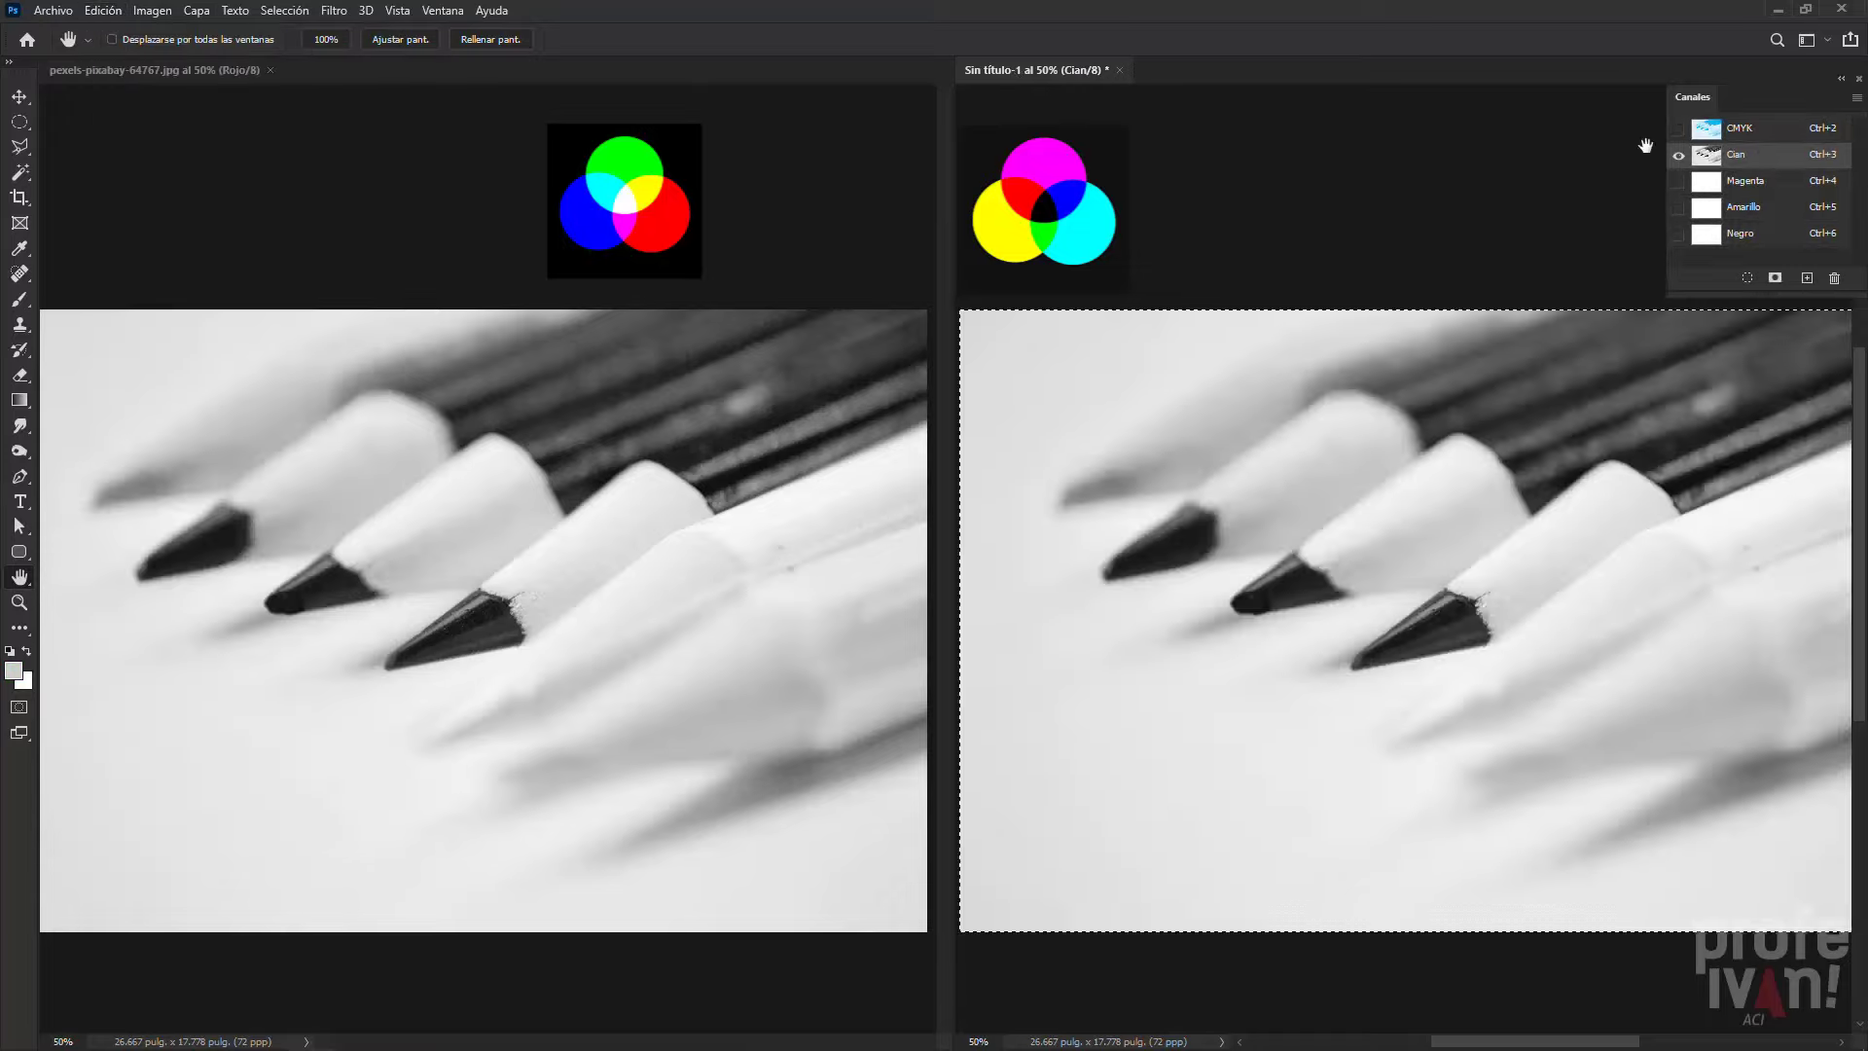
left_click(1679, 129)
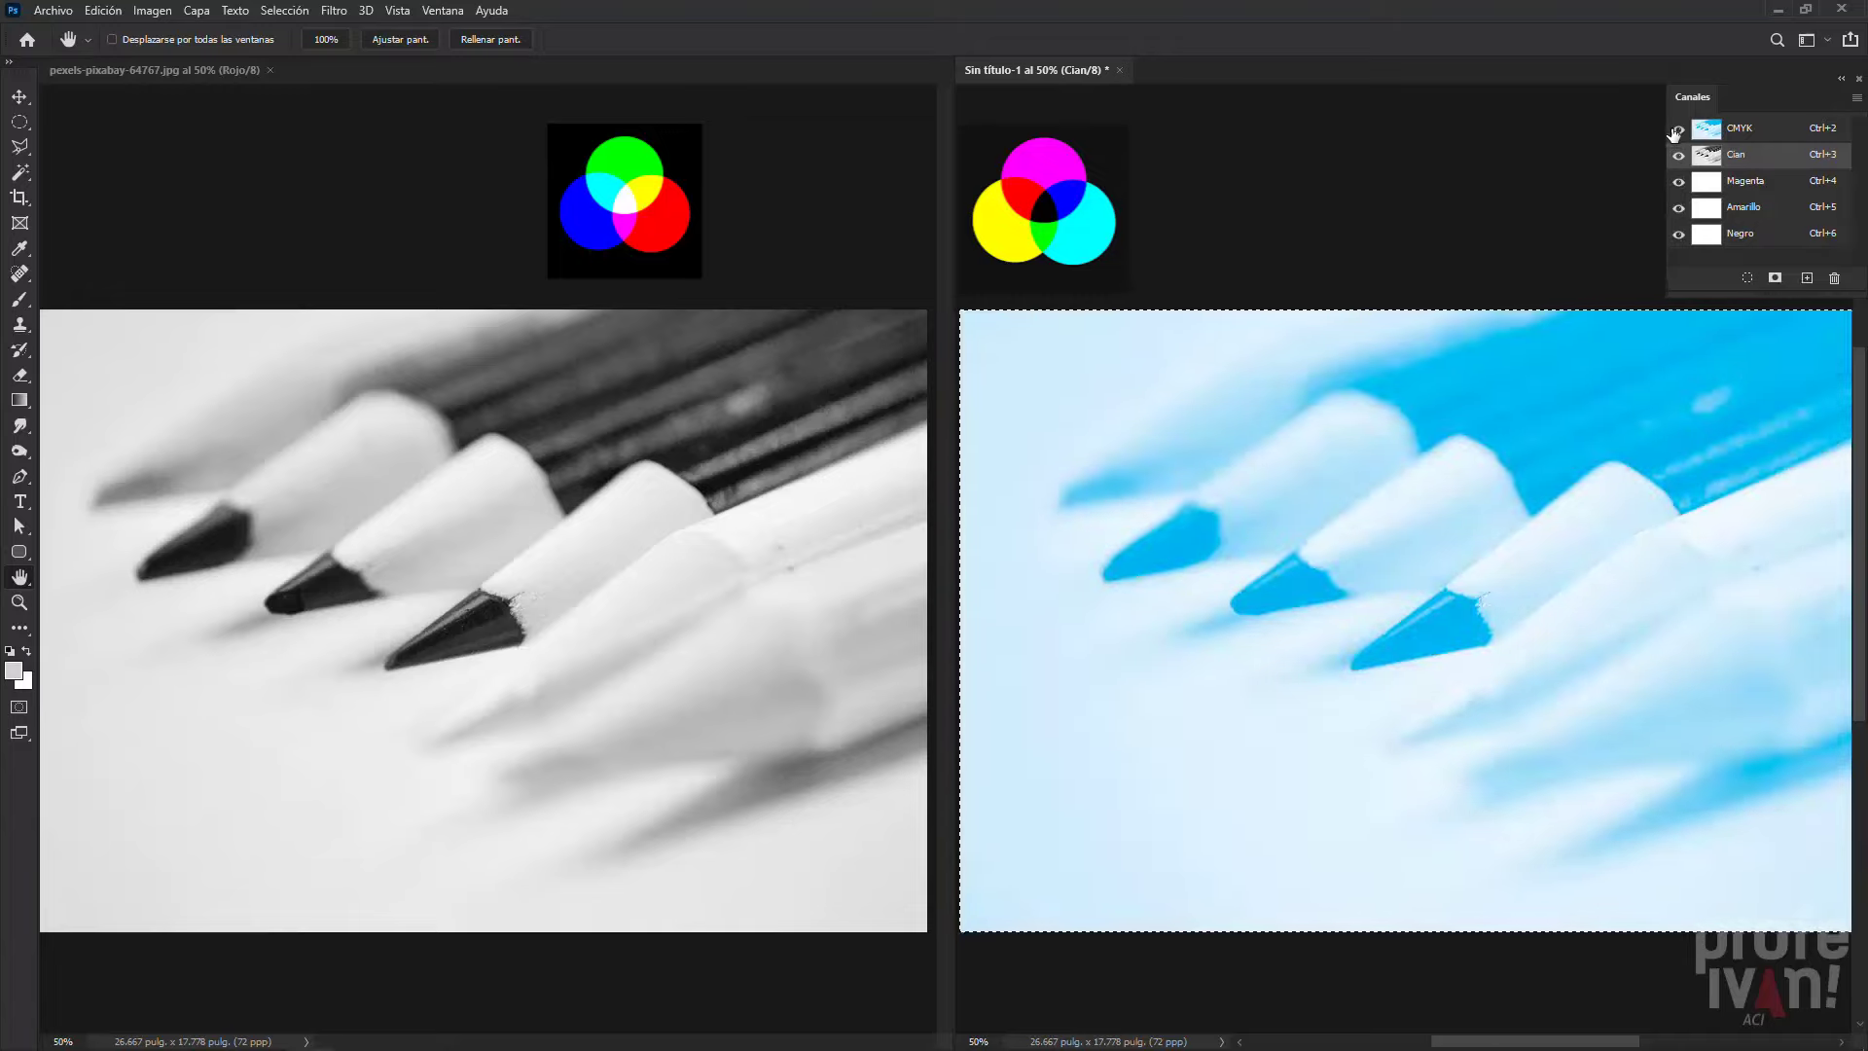
left_click(857, 146)
left_click(816, 191)
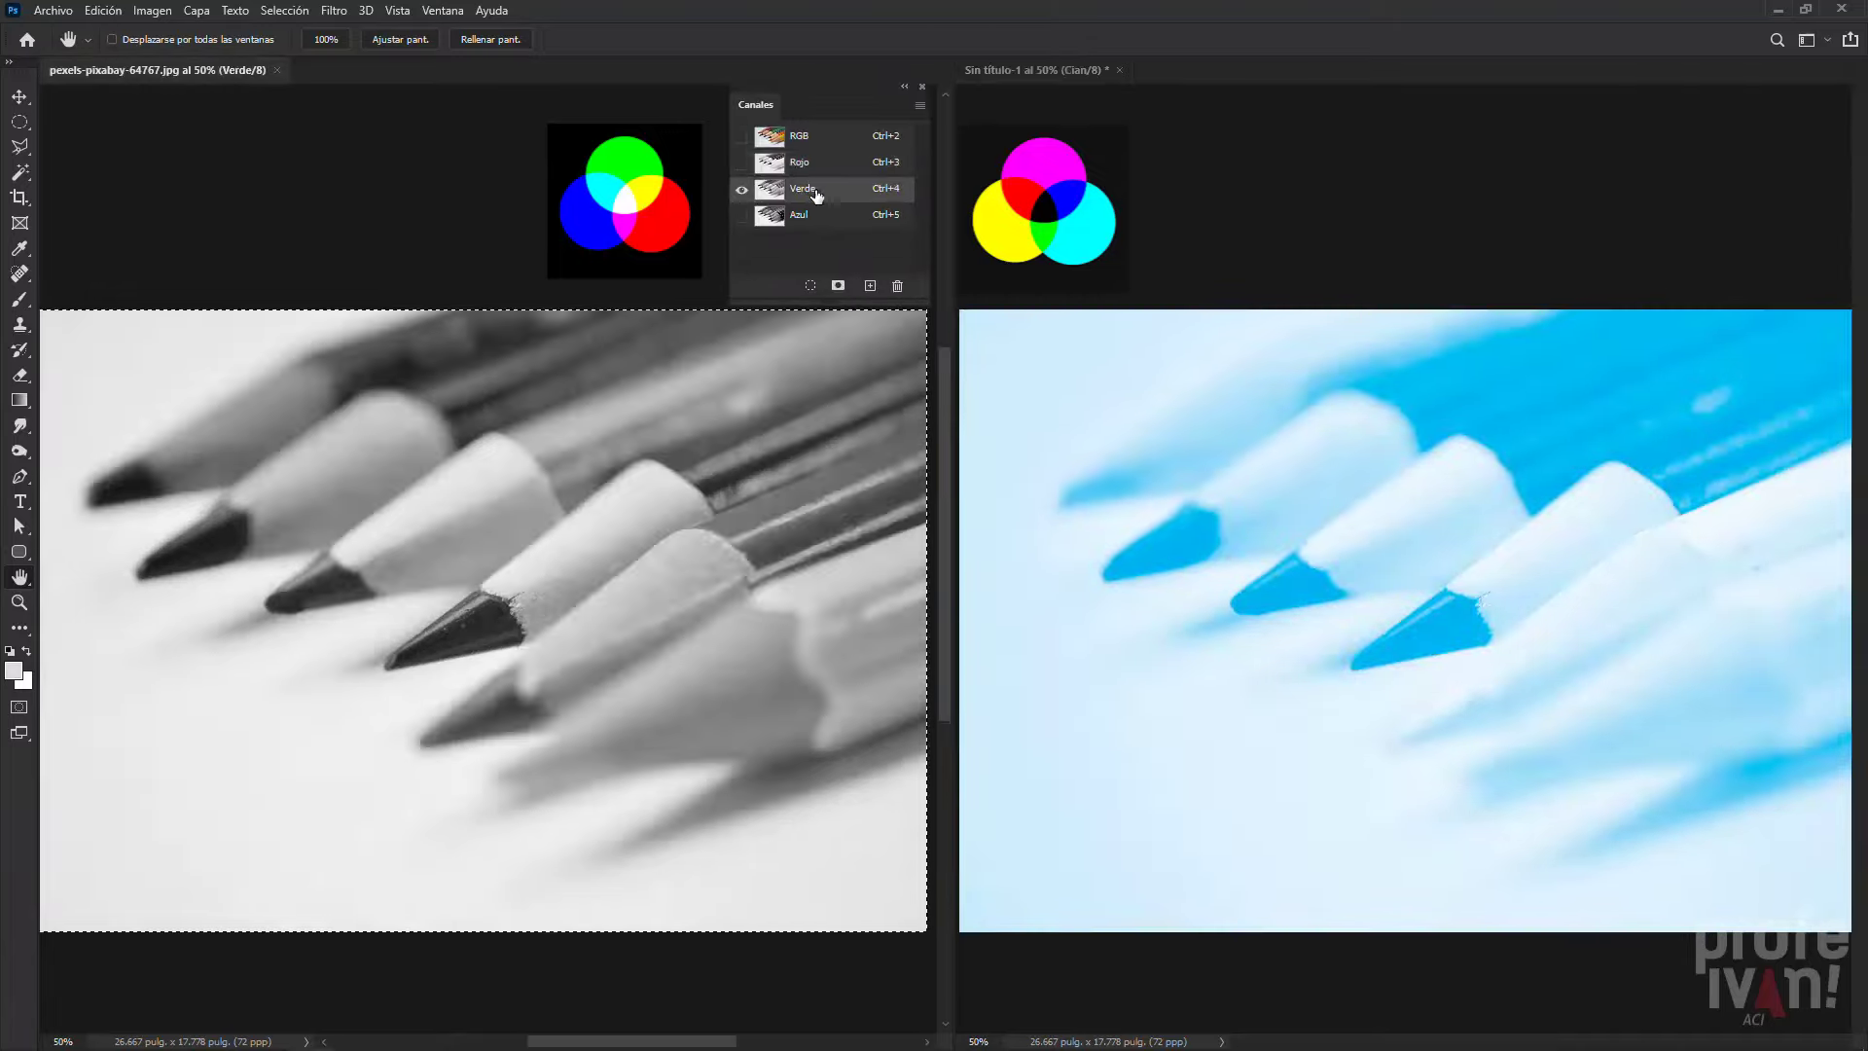
Copy the photo's Verde channel into the CMYK document's Magenta channel
left_click(103, 11)
left_click(342, 144)
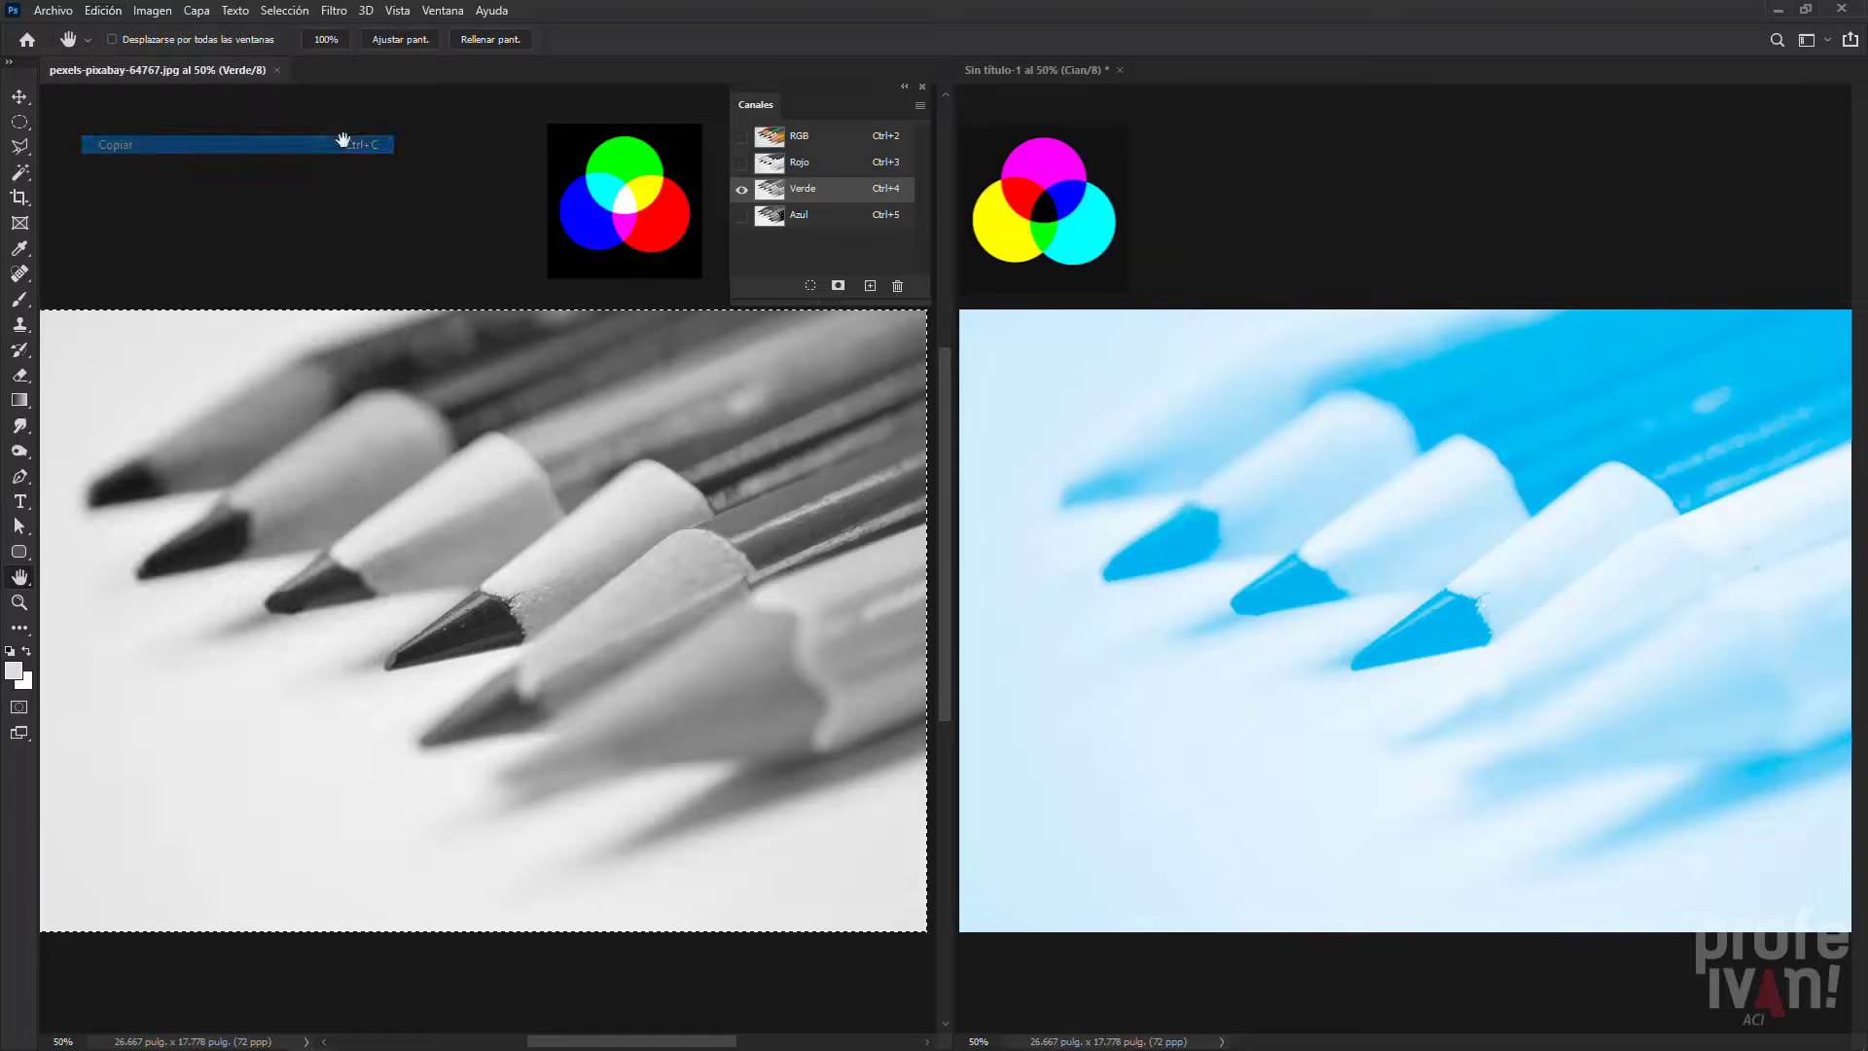
left_click(1012, 76)
left_click(1680, 194)
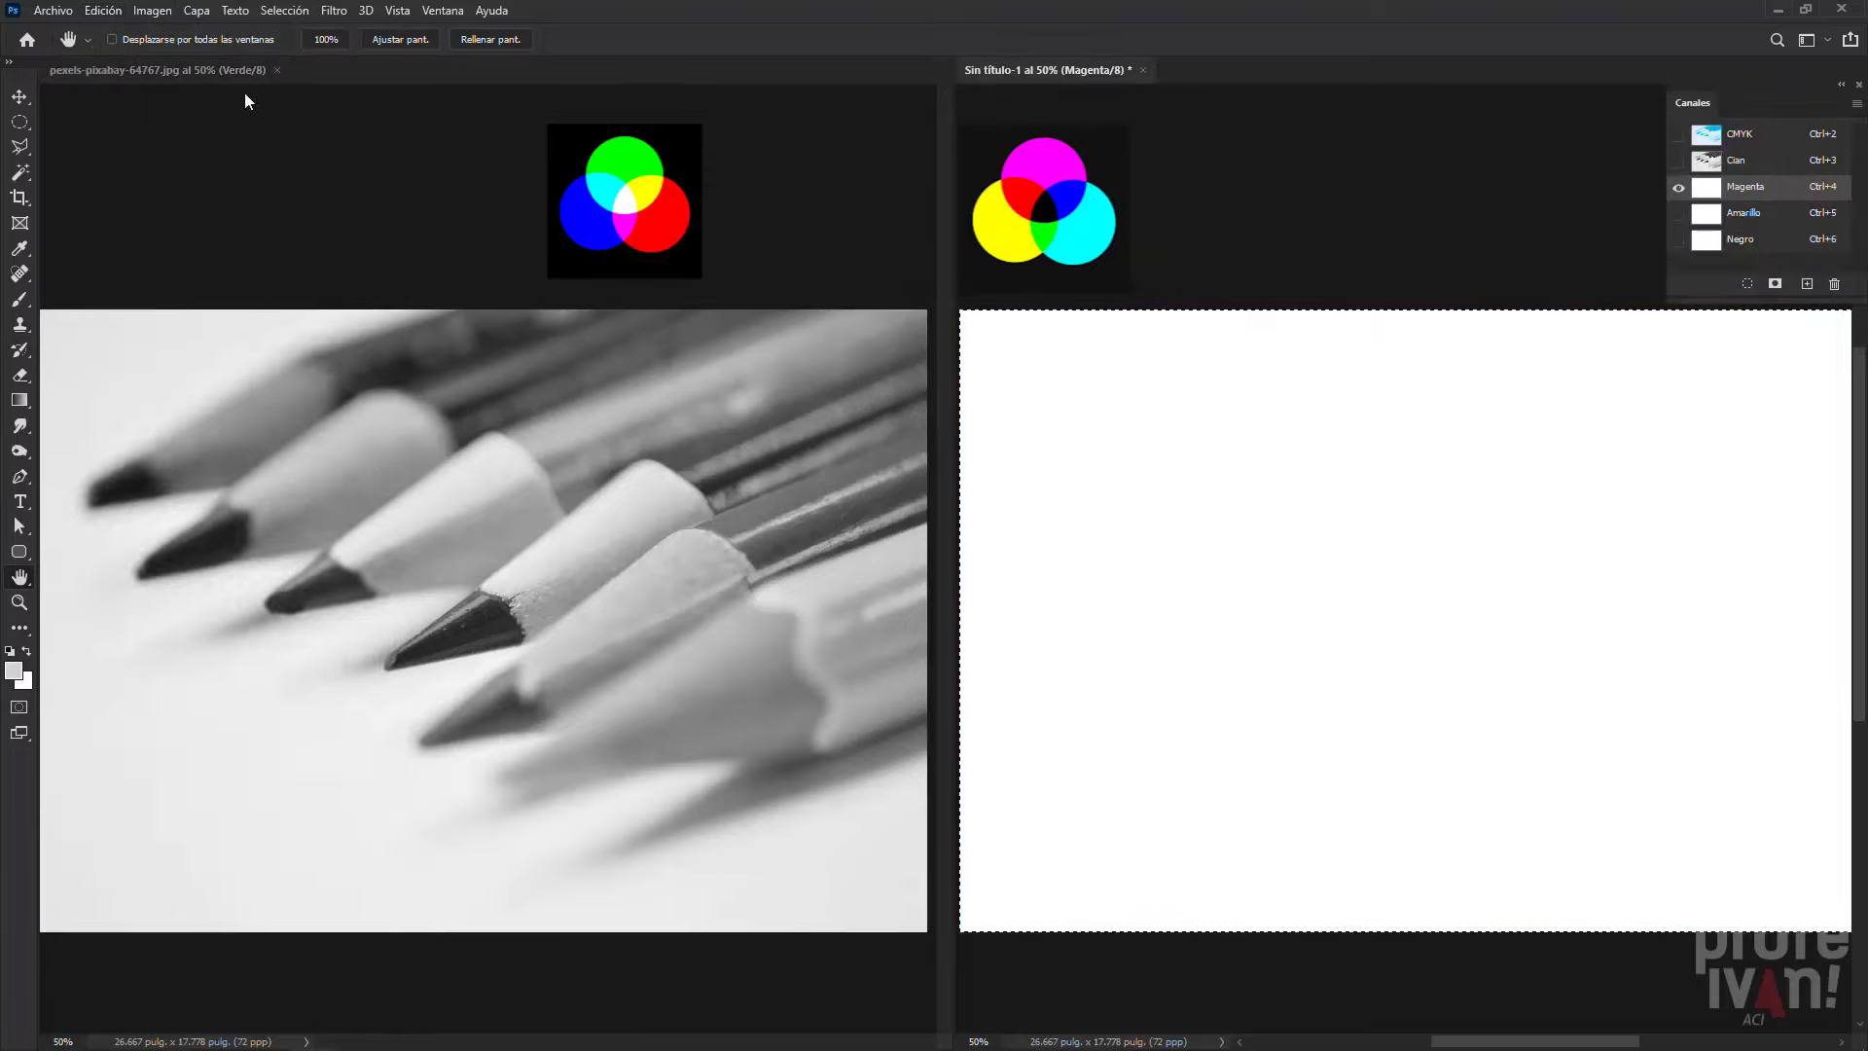
left_click(105, 11)
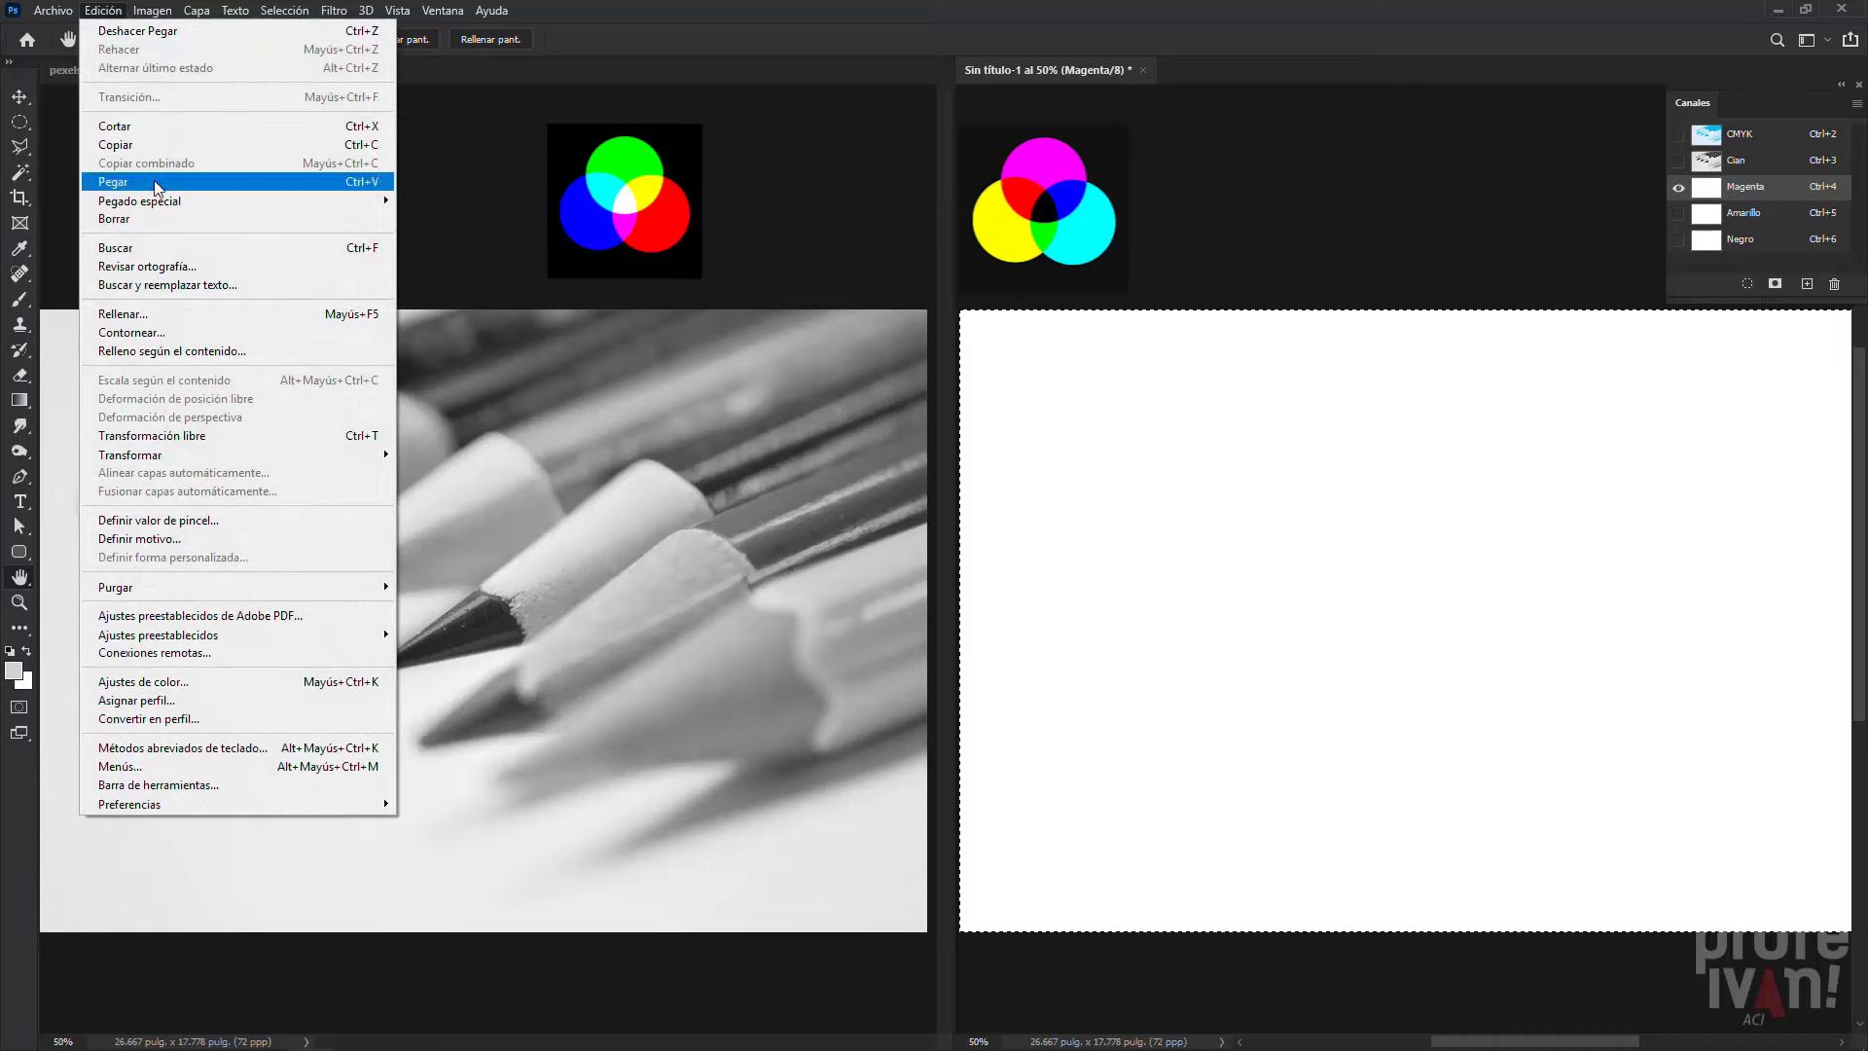
left_click(156, 185)
left_click(1677, 136)
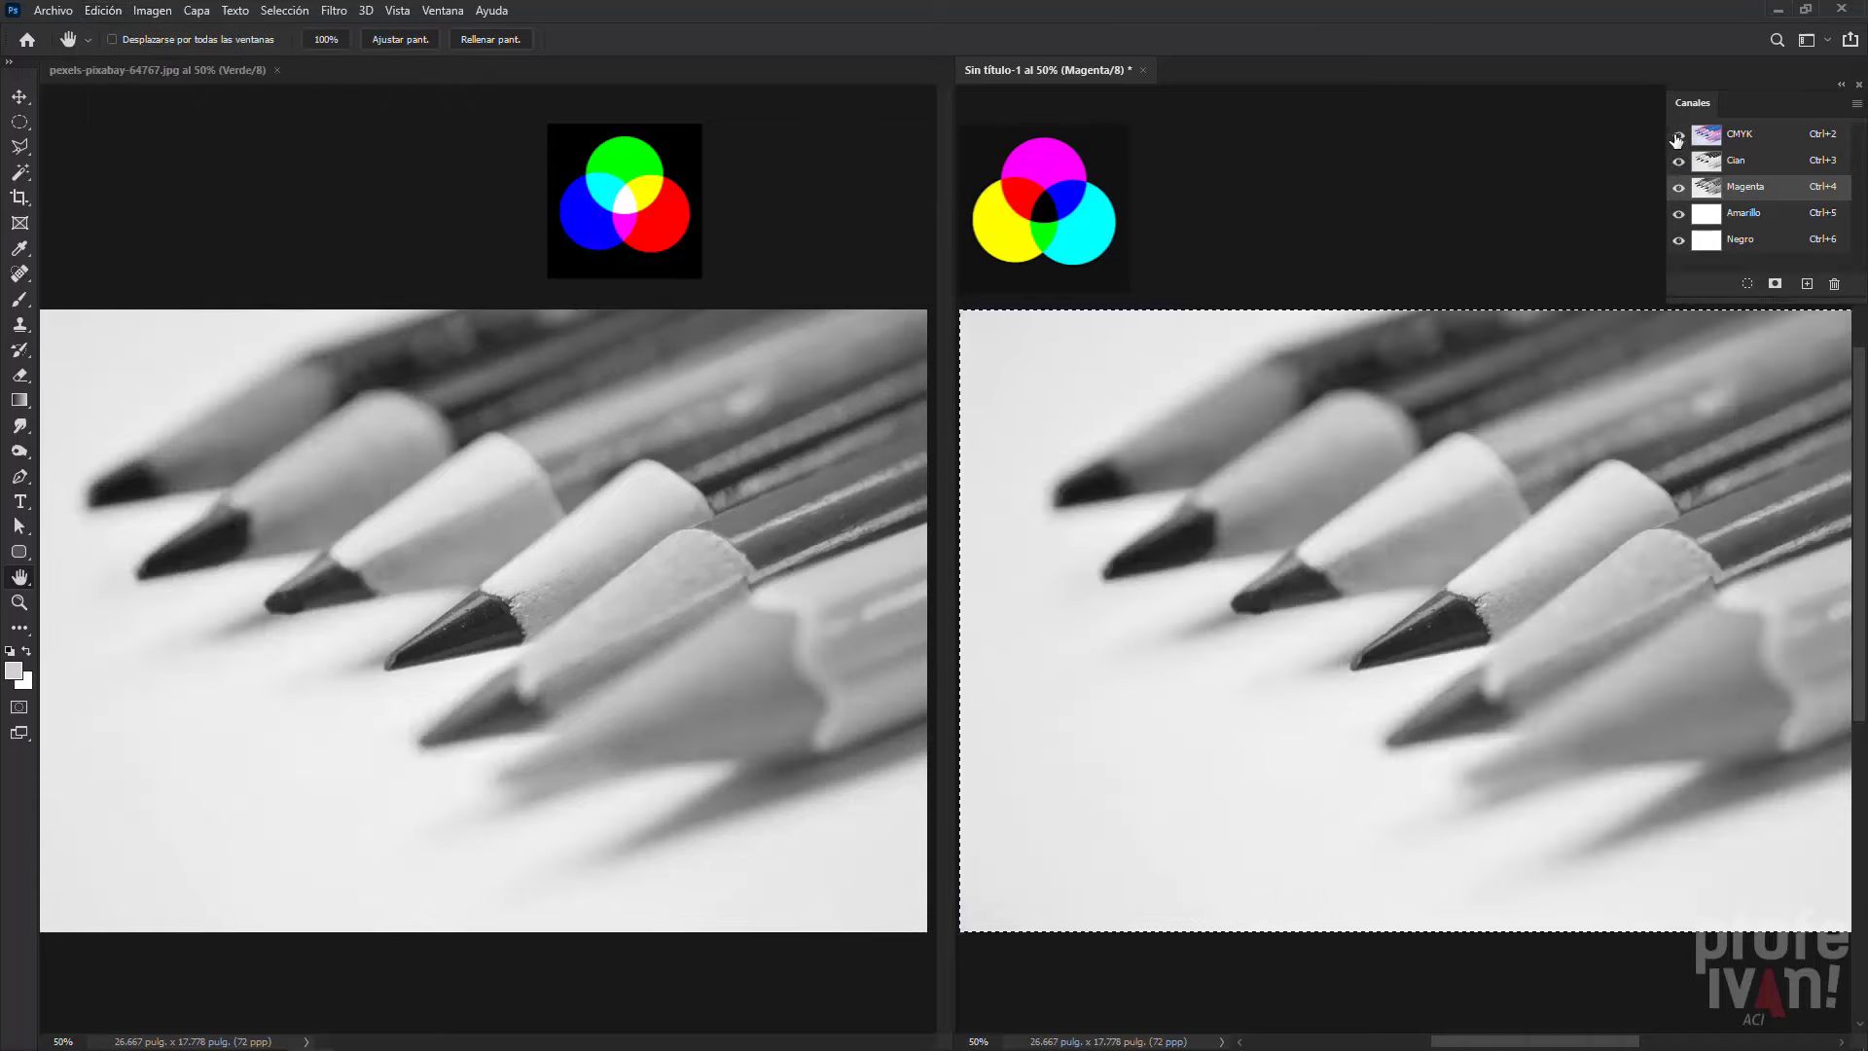
Copy the photo's Azul channel into the Amarillo channel, view the CMYK composite, and deselect
left_click(837, 234)
left_click(794, 211)
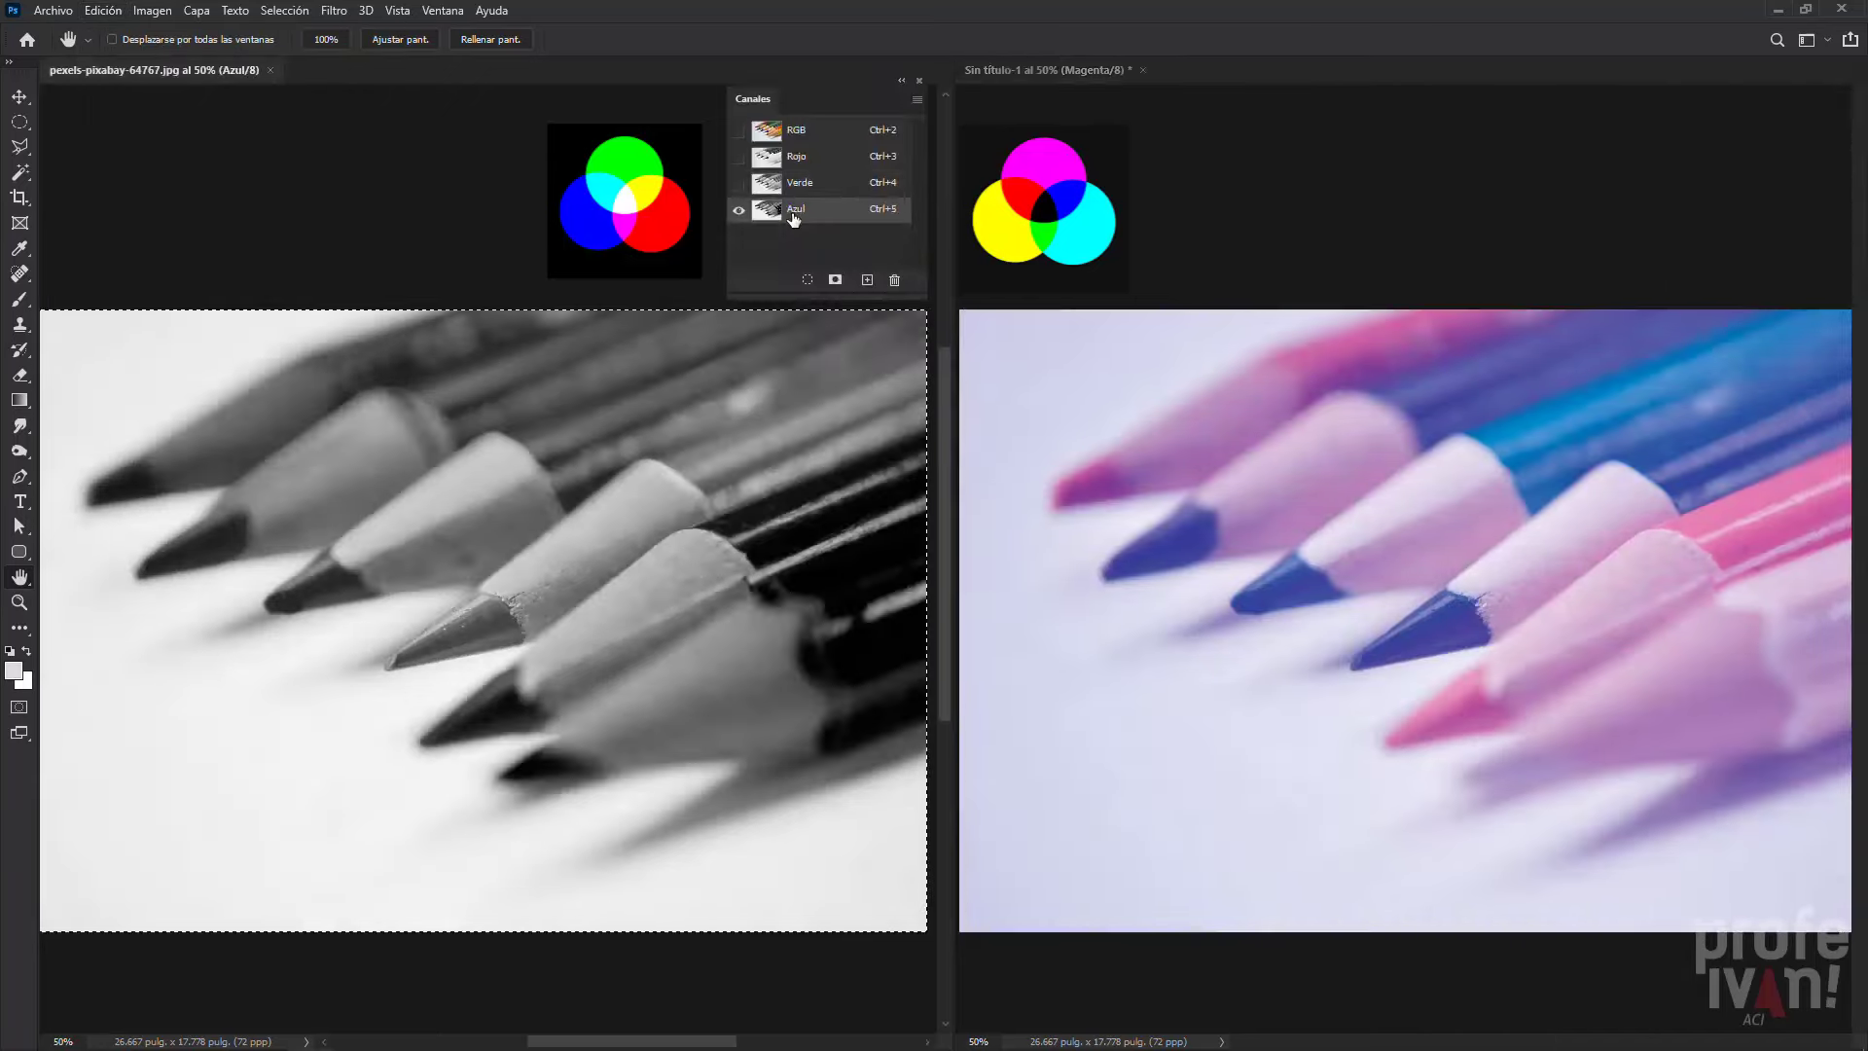
left_click(103, 11)
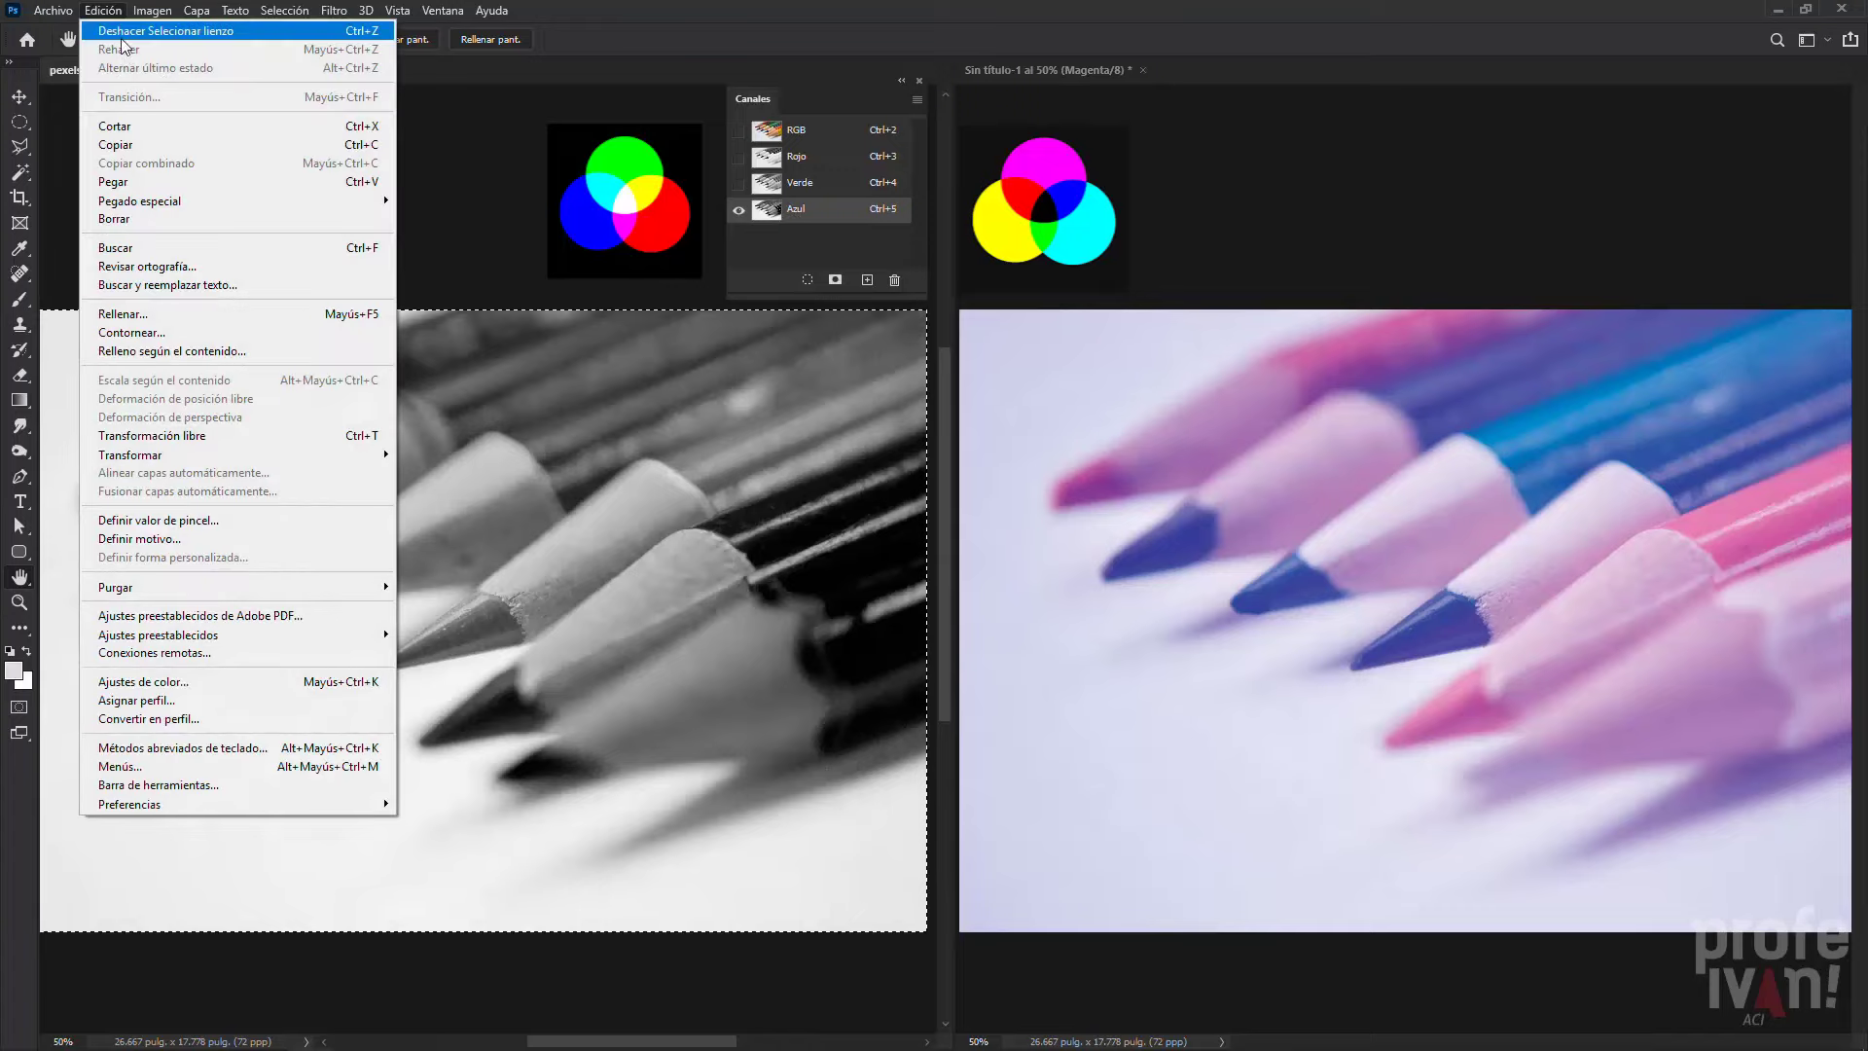
left_click(126, 144)
left_click(1043, 70)
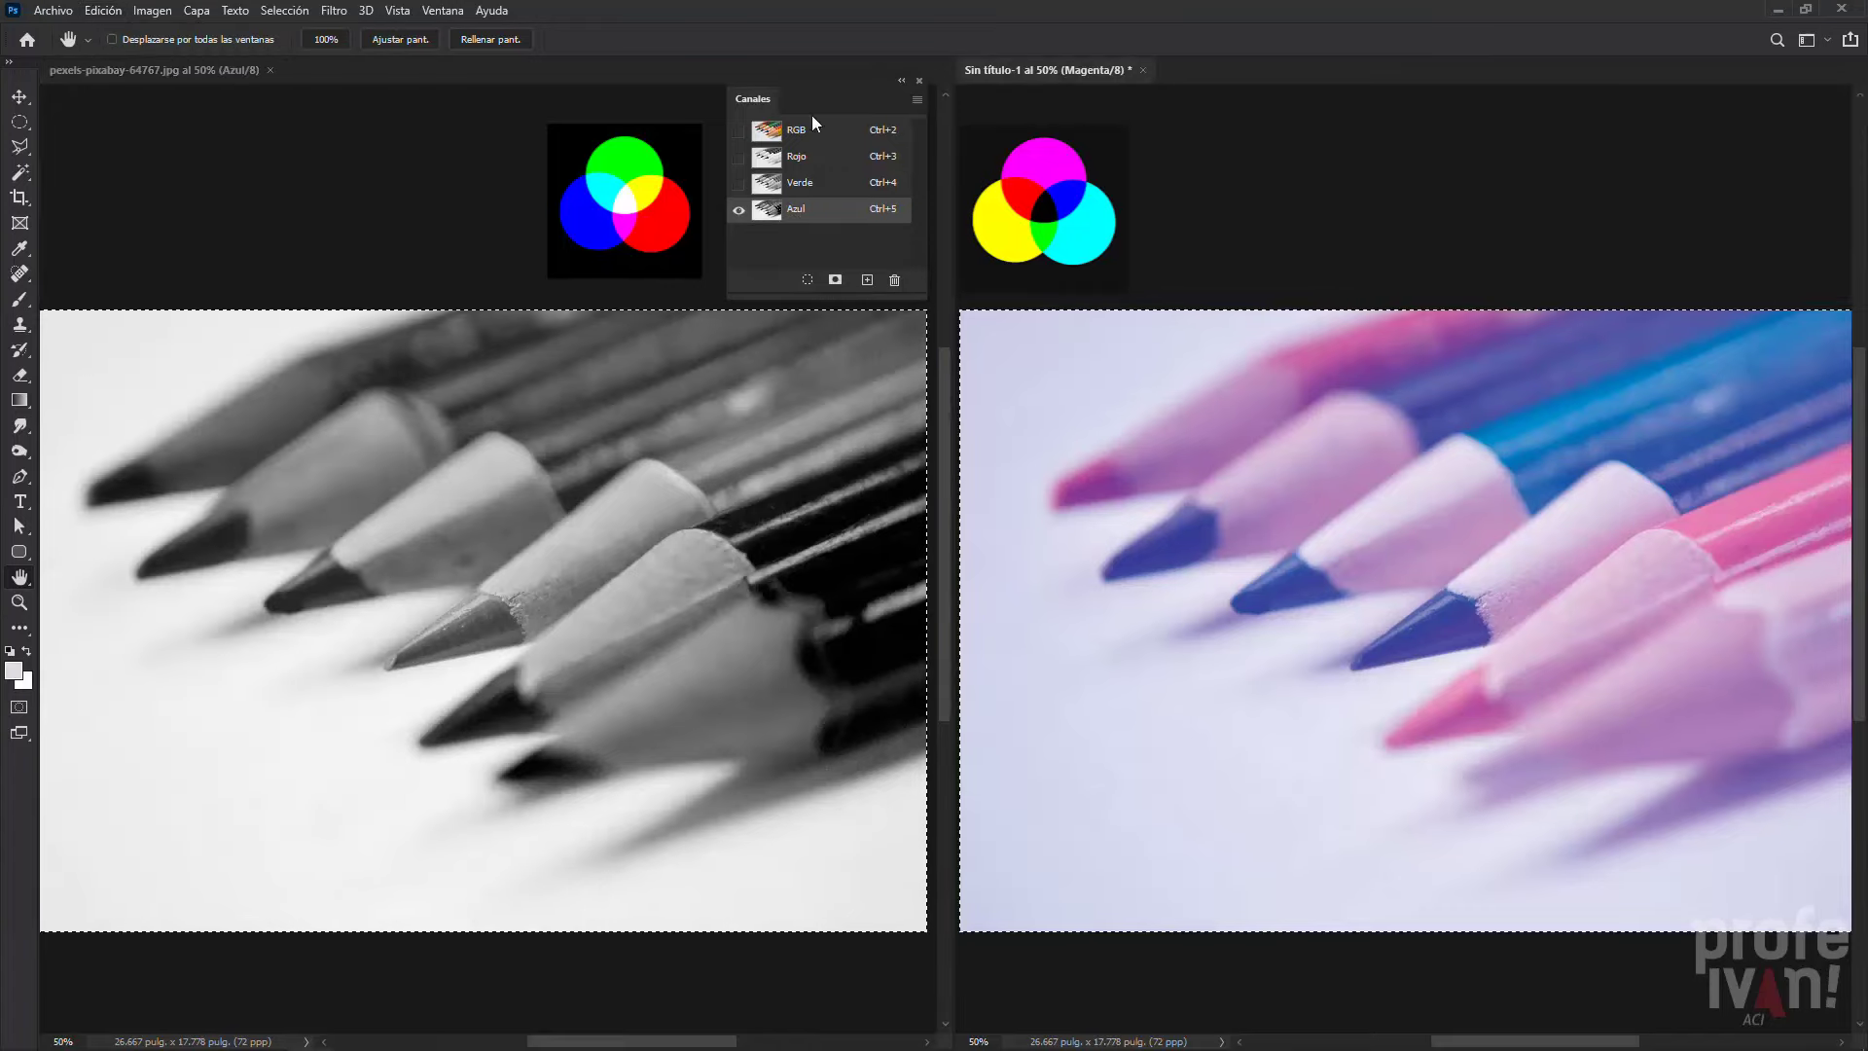
left_click_drag(815, 98, 1755, 104)
left_click(1682, 214)
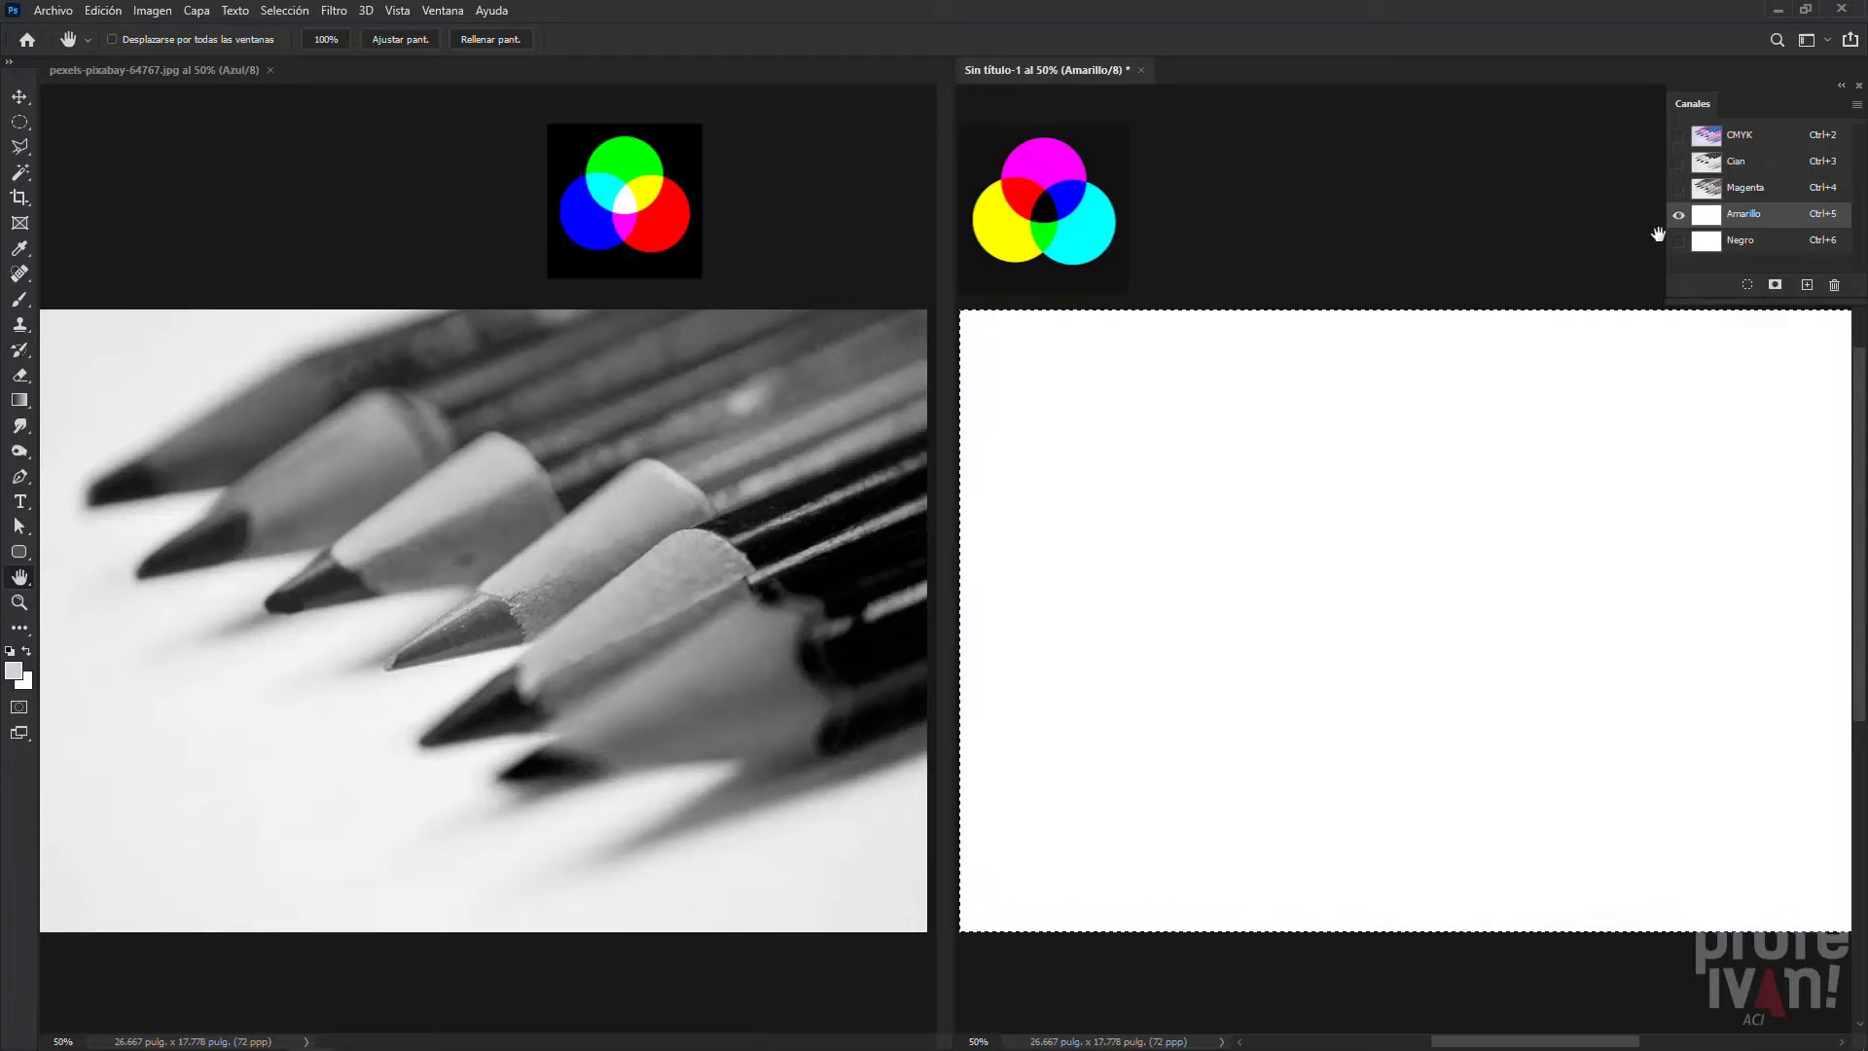
left_click(102, 13)
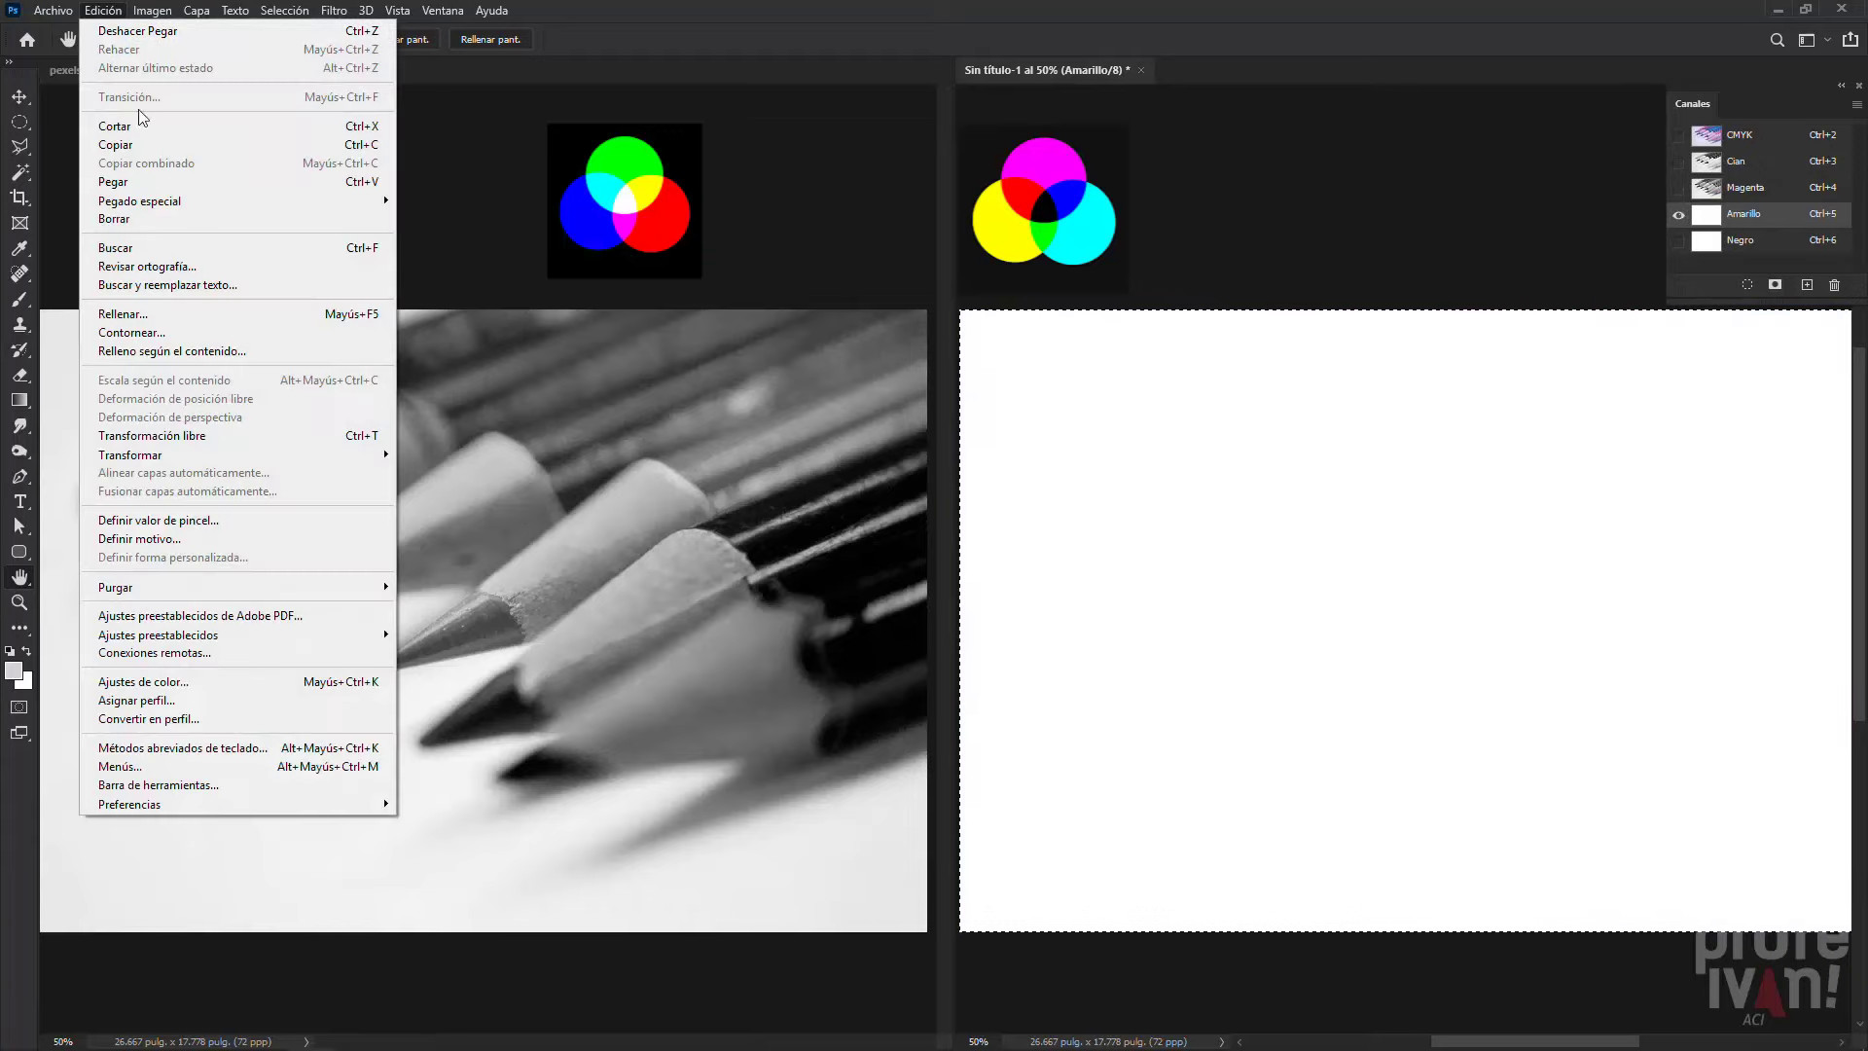
left_click(164, 183)
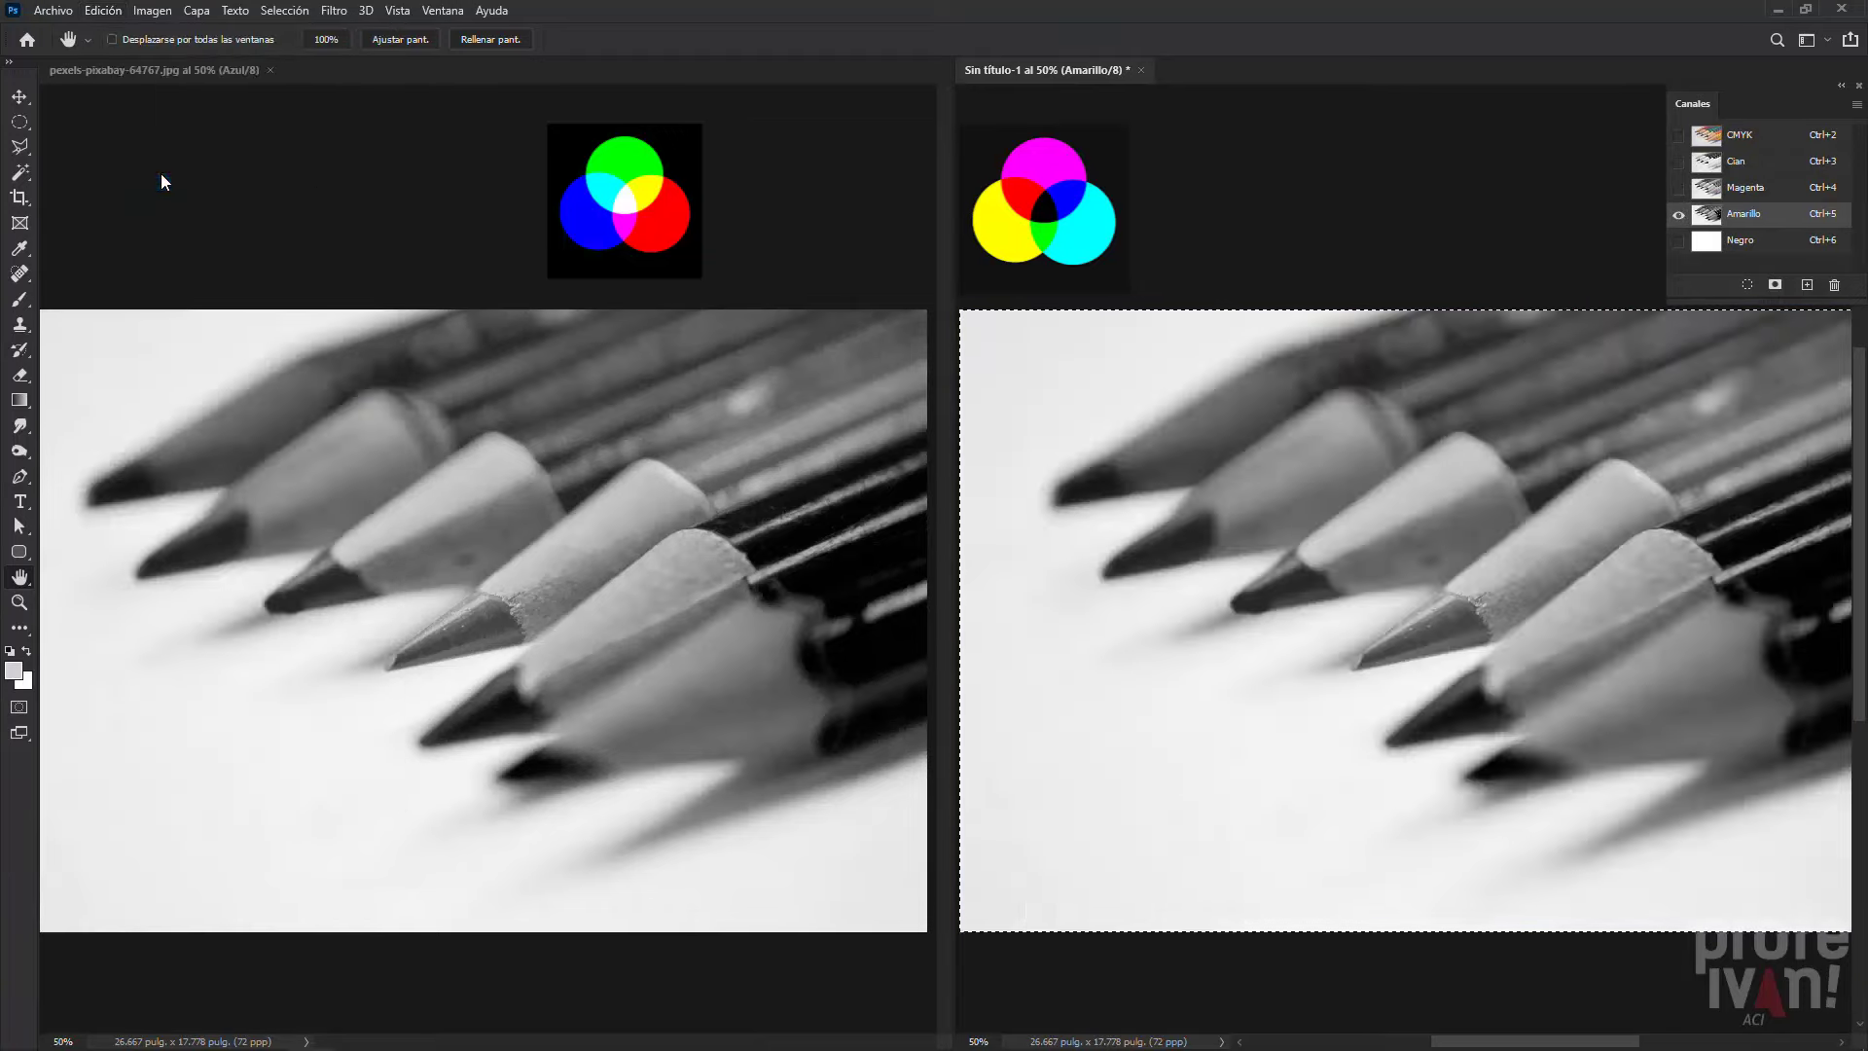
left_click(1742, 141)
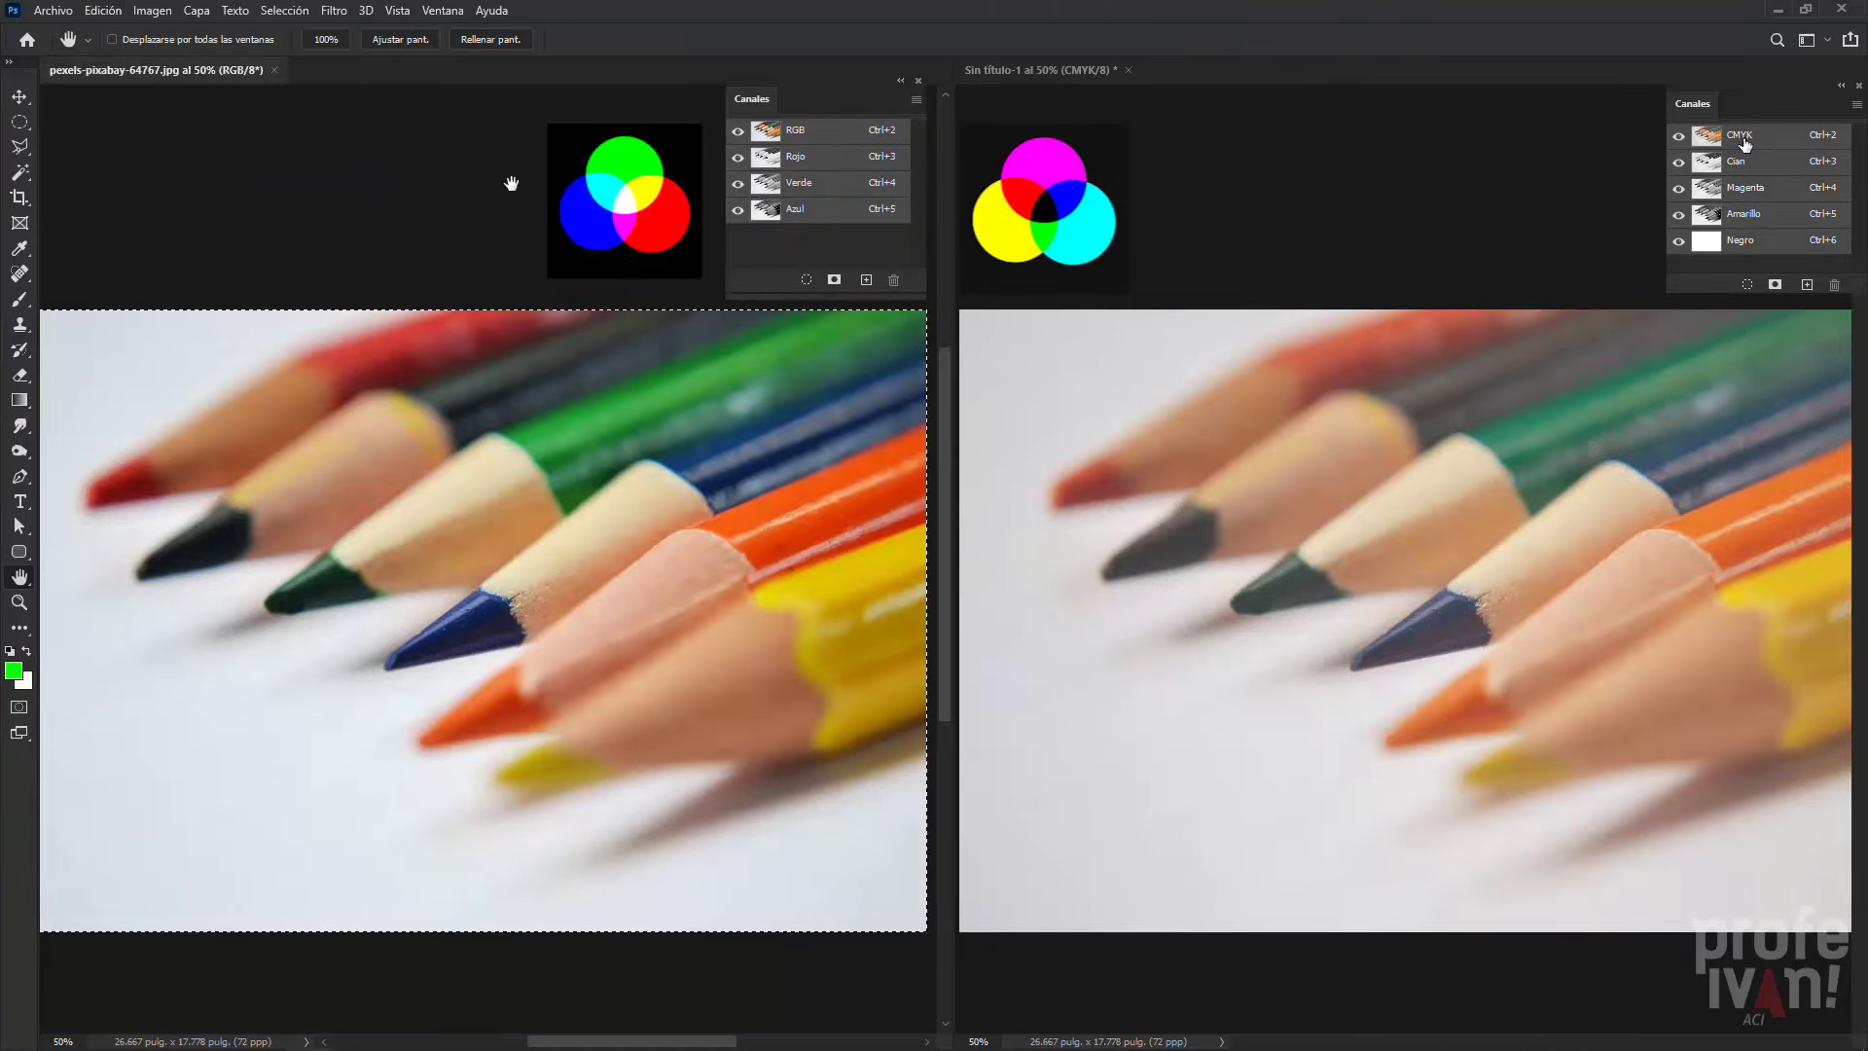
key("ctrl+d")
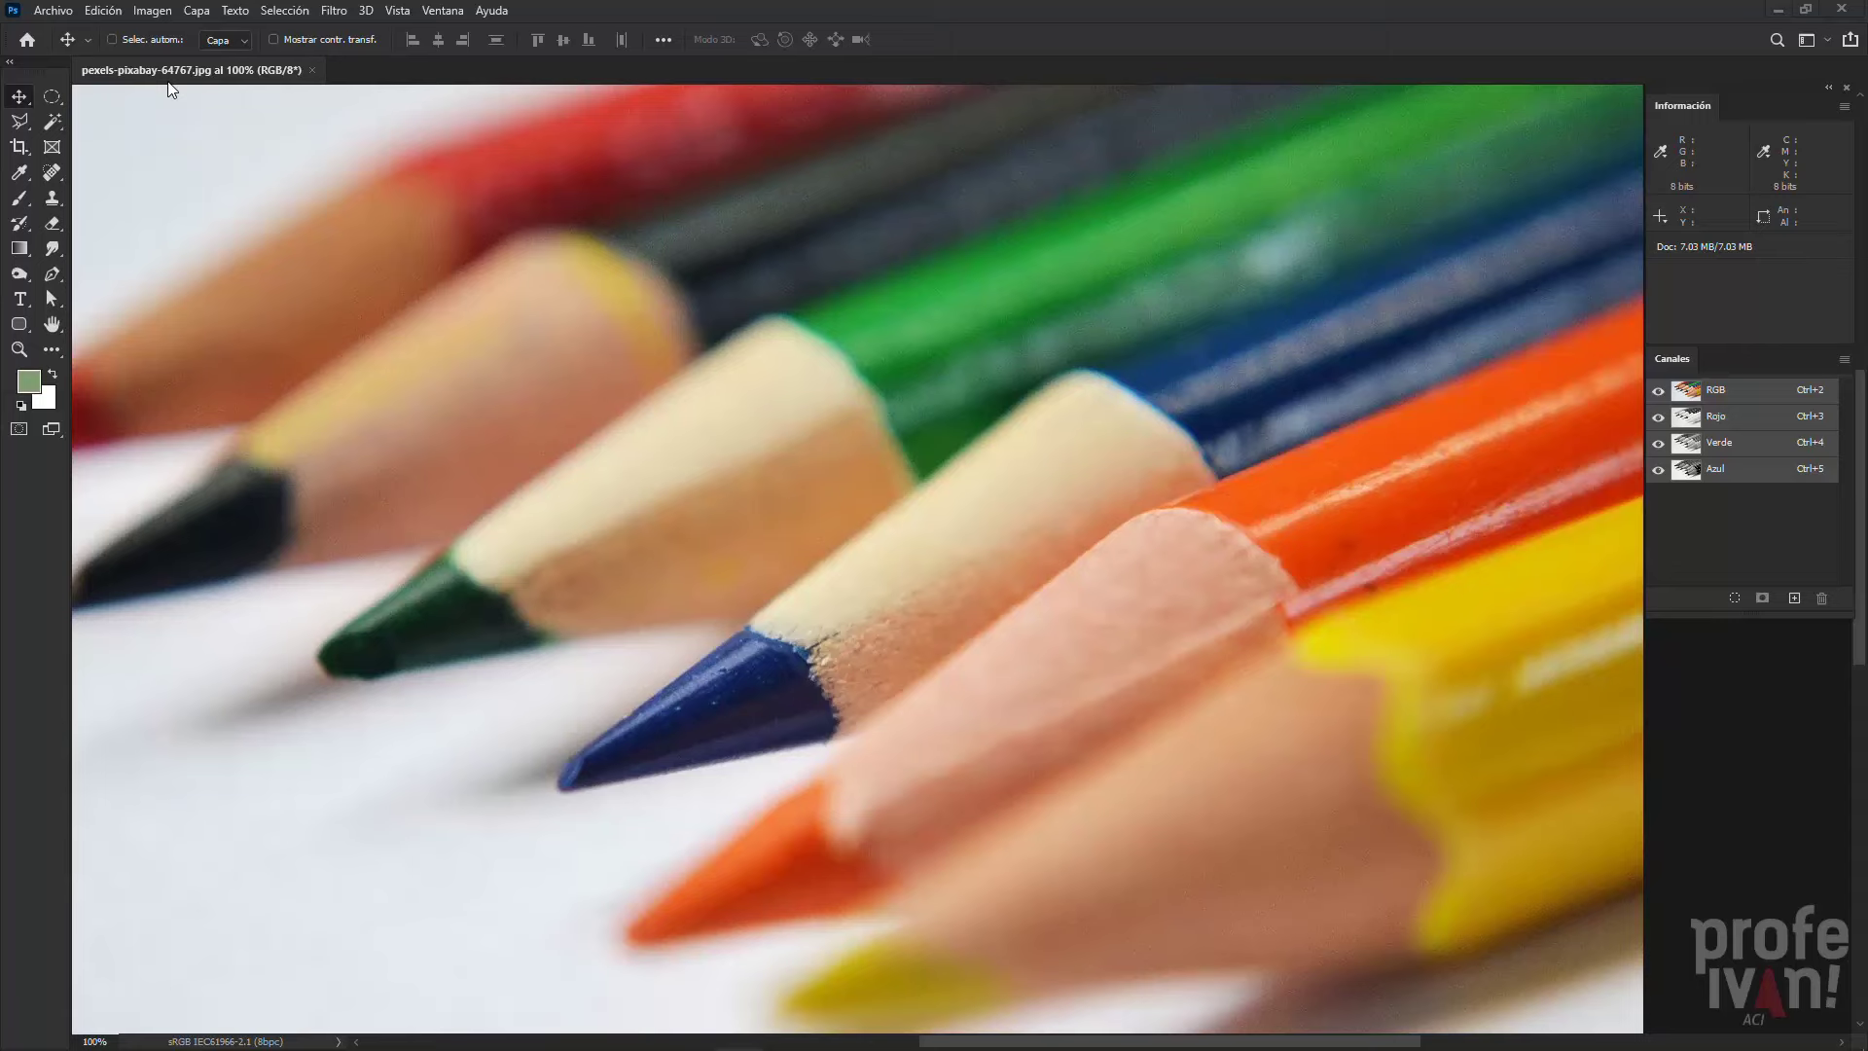
Open Edición > Ajustes de color, showing the Preimpresión en Norteamérica 2 preset
left_click(103, 10)
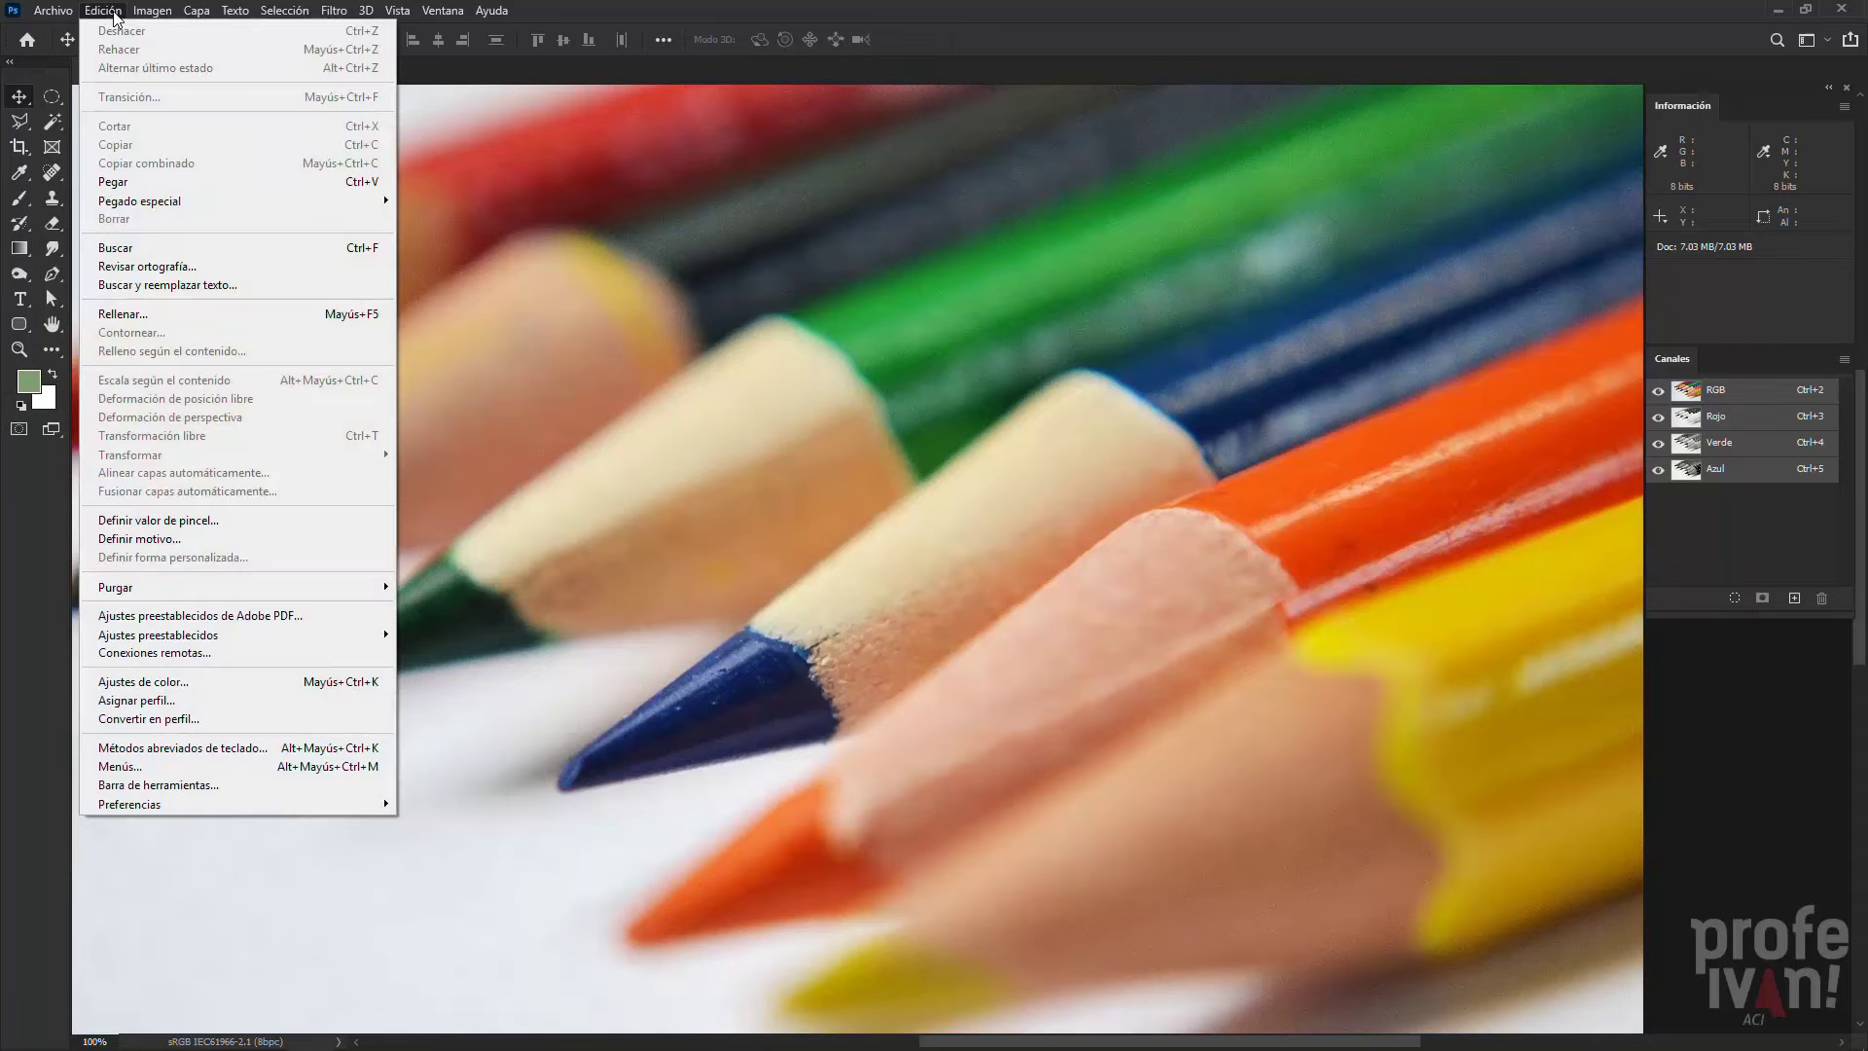
left_click(282, 684)
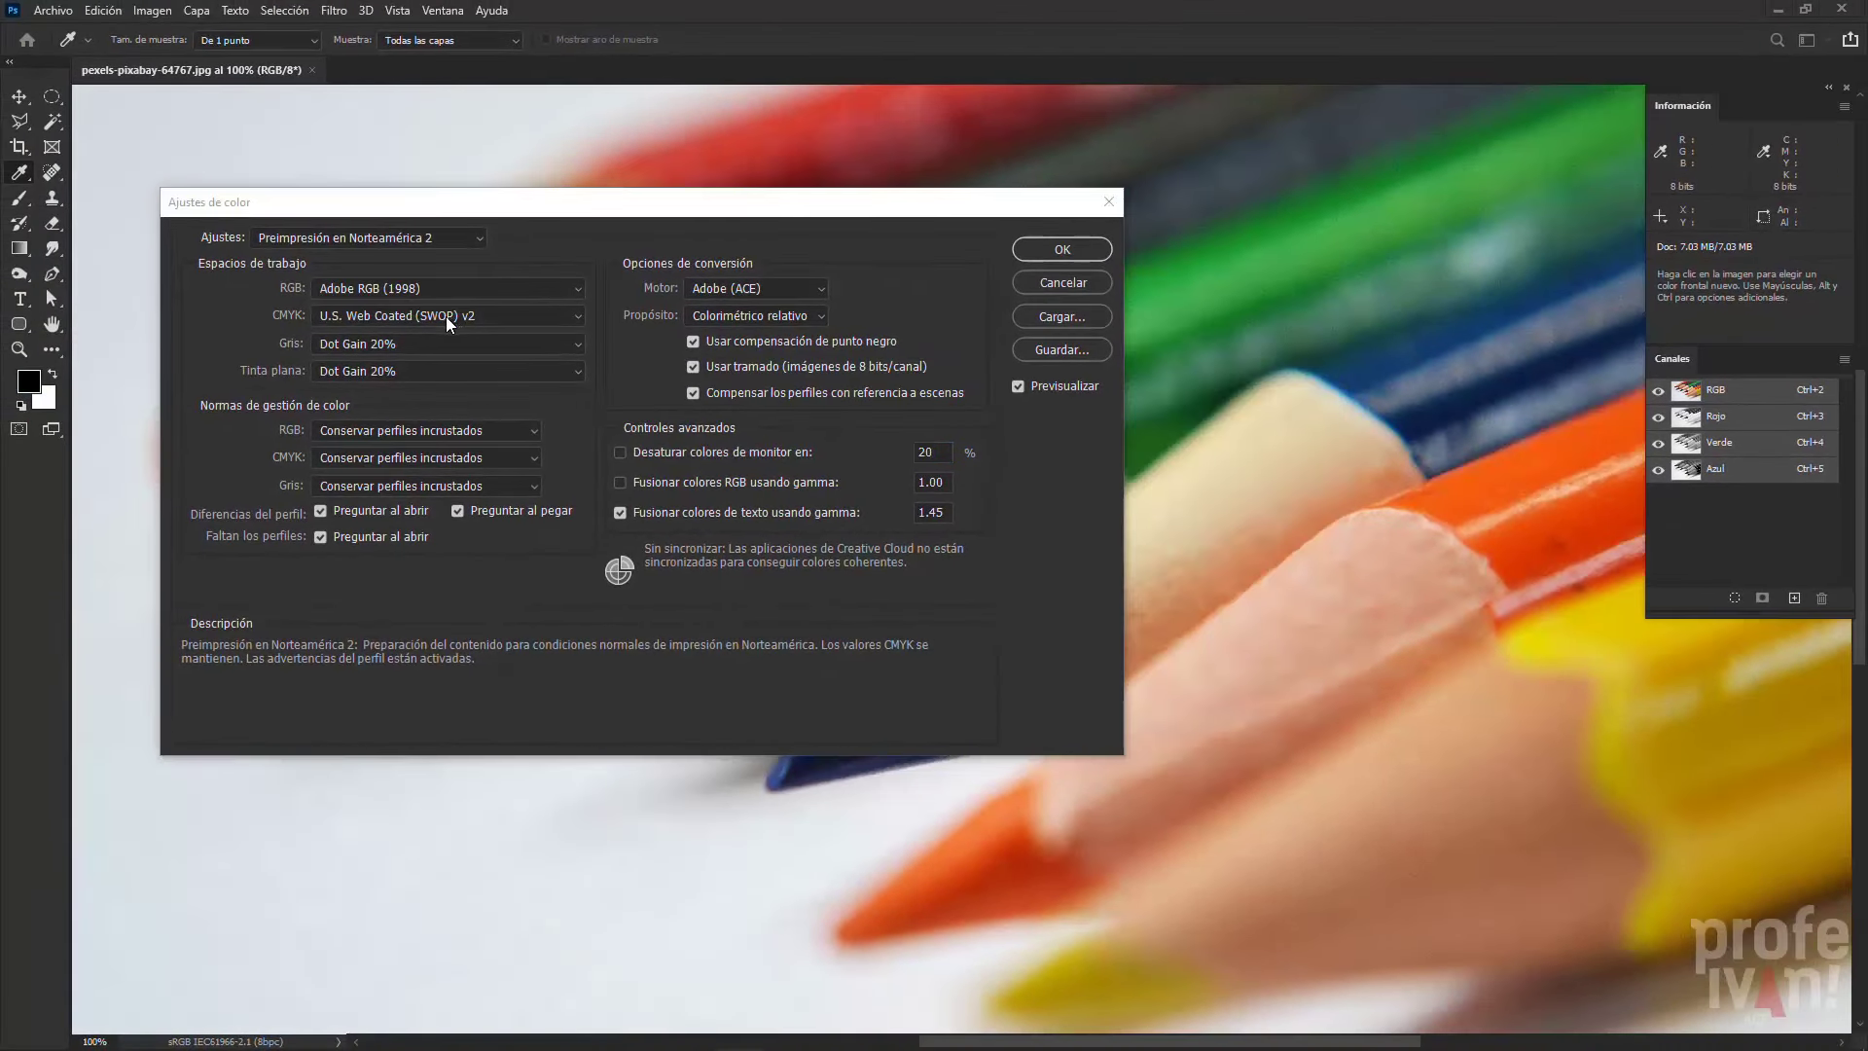
Choose CMYK personalizado from the CMYK working-space list in Ajustes de color
left_click(580, 324)
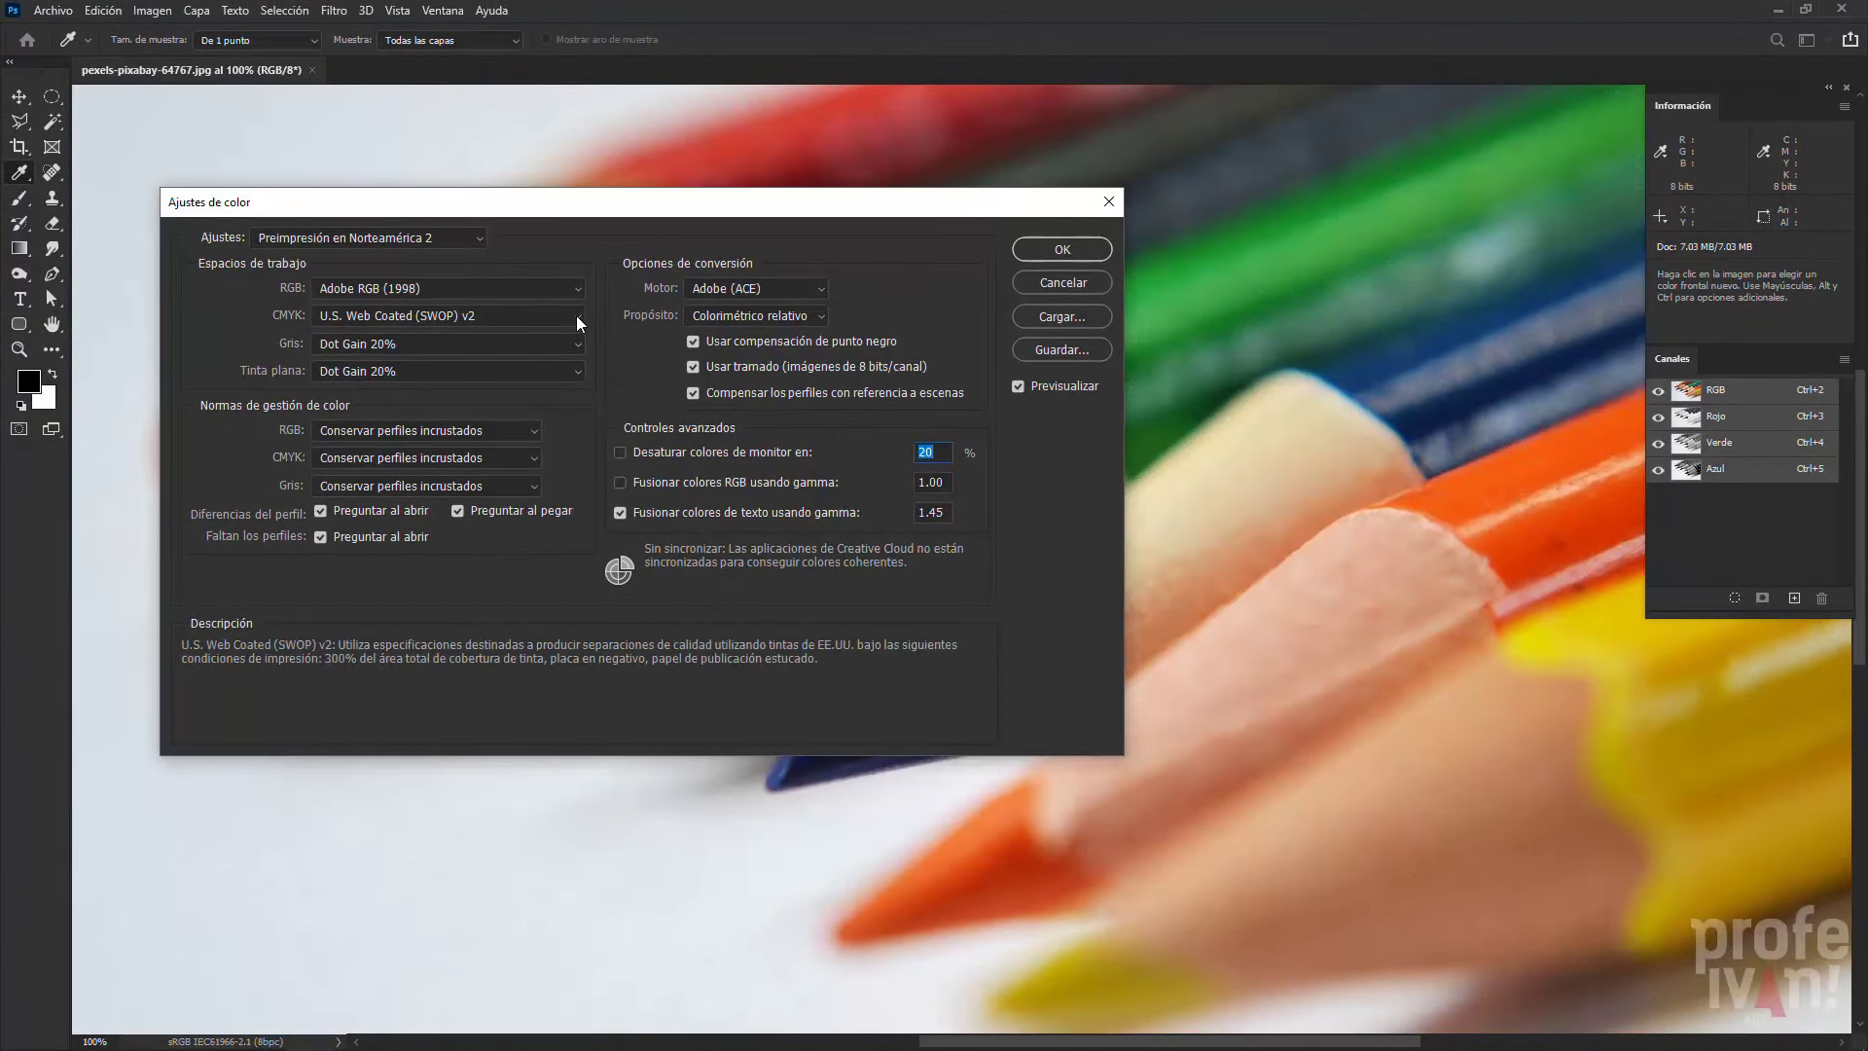
left_click(580, 324)
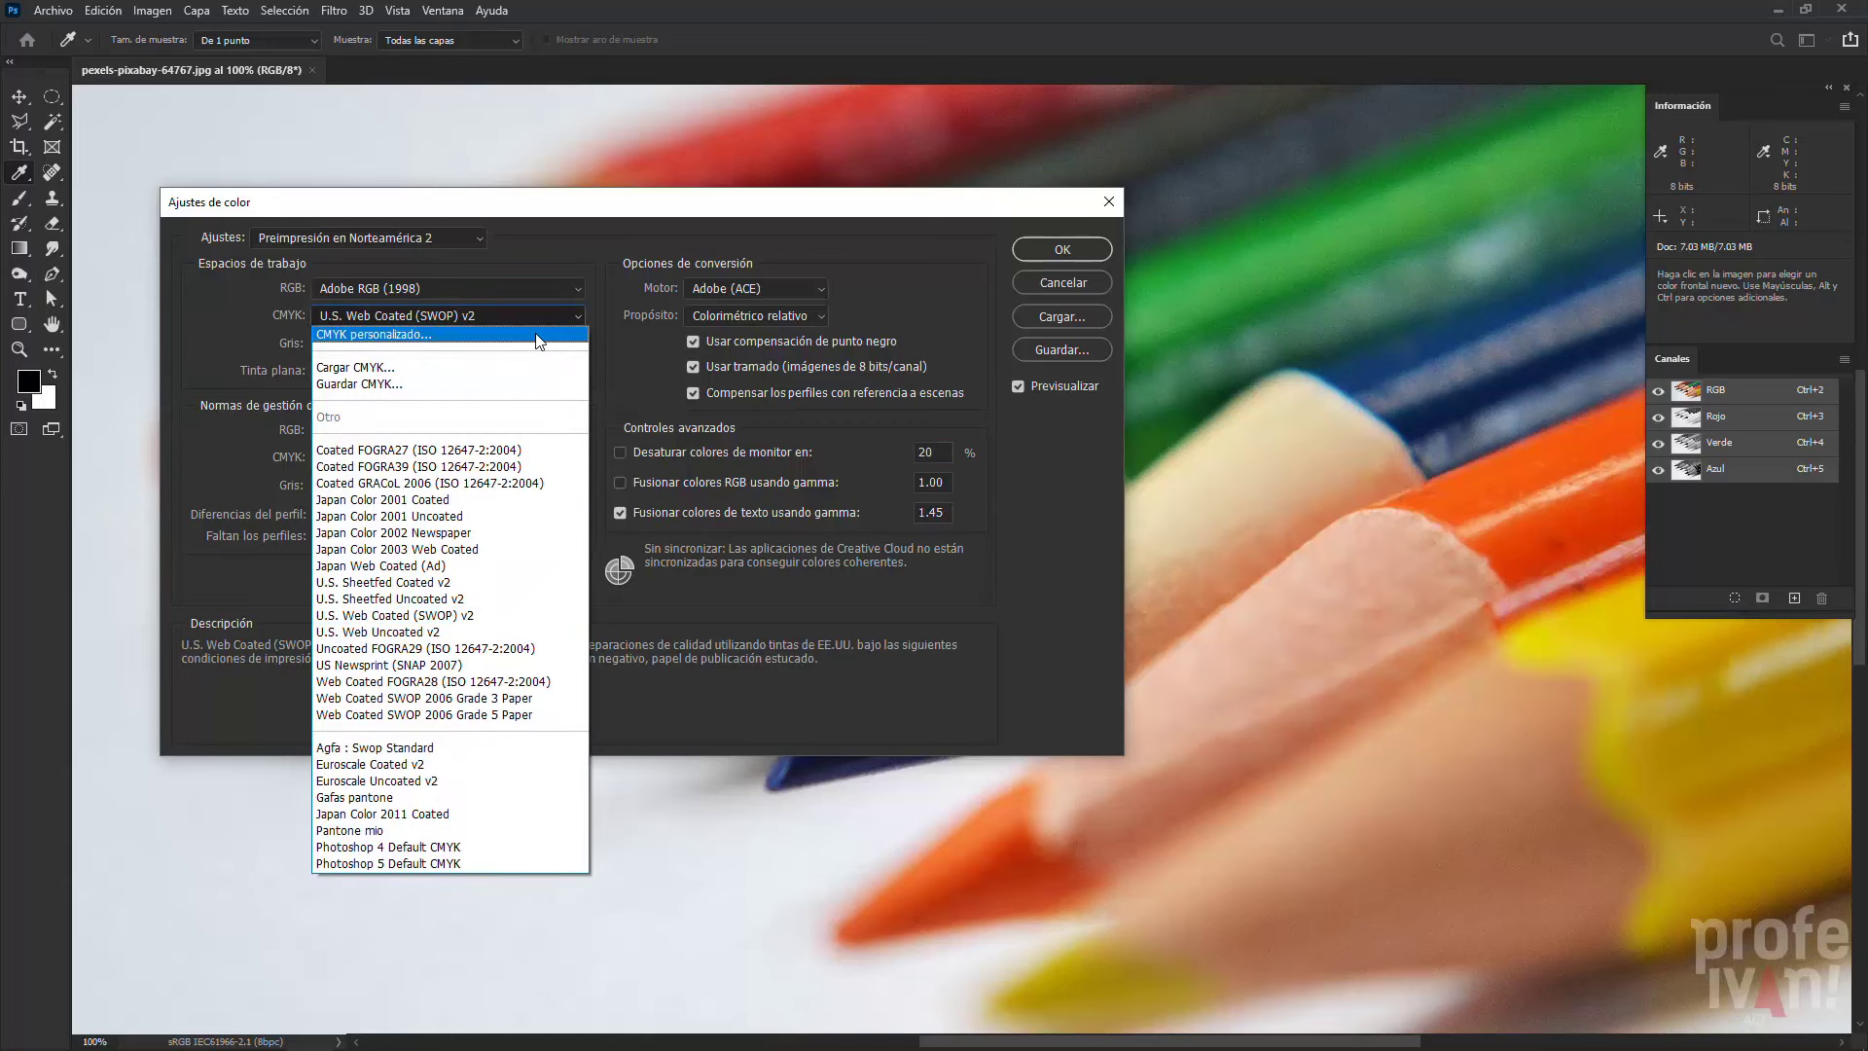
left_click(538, 335)
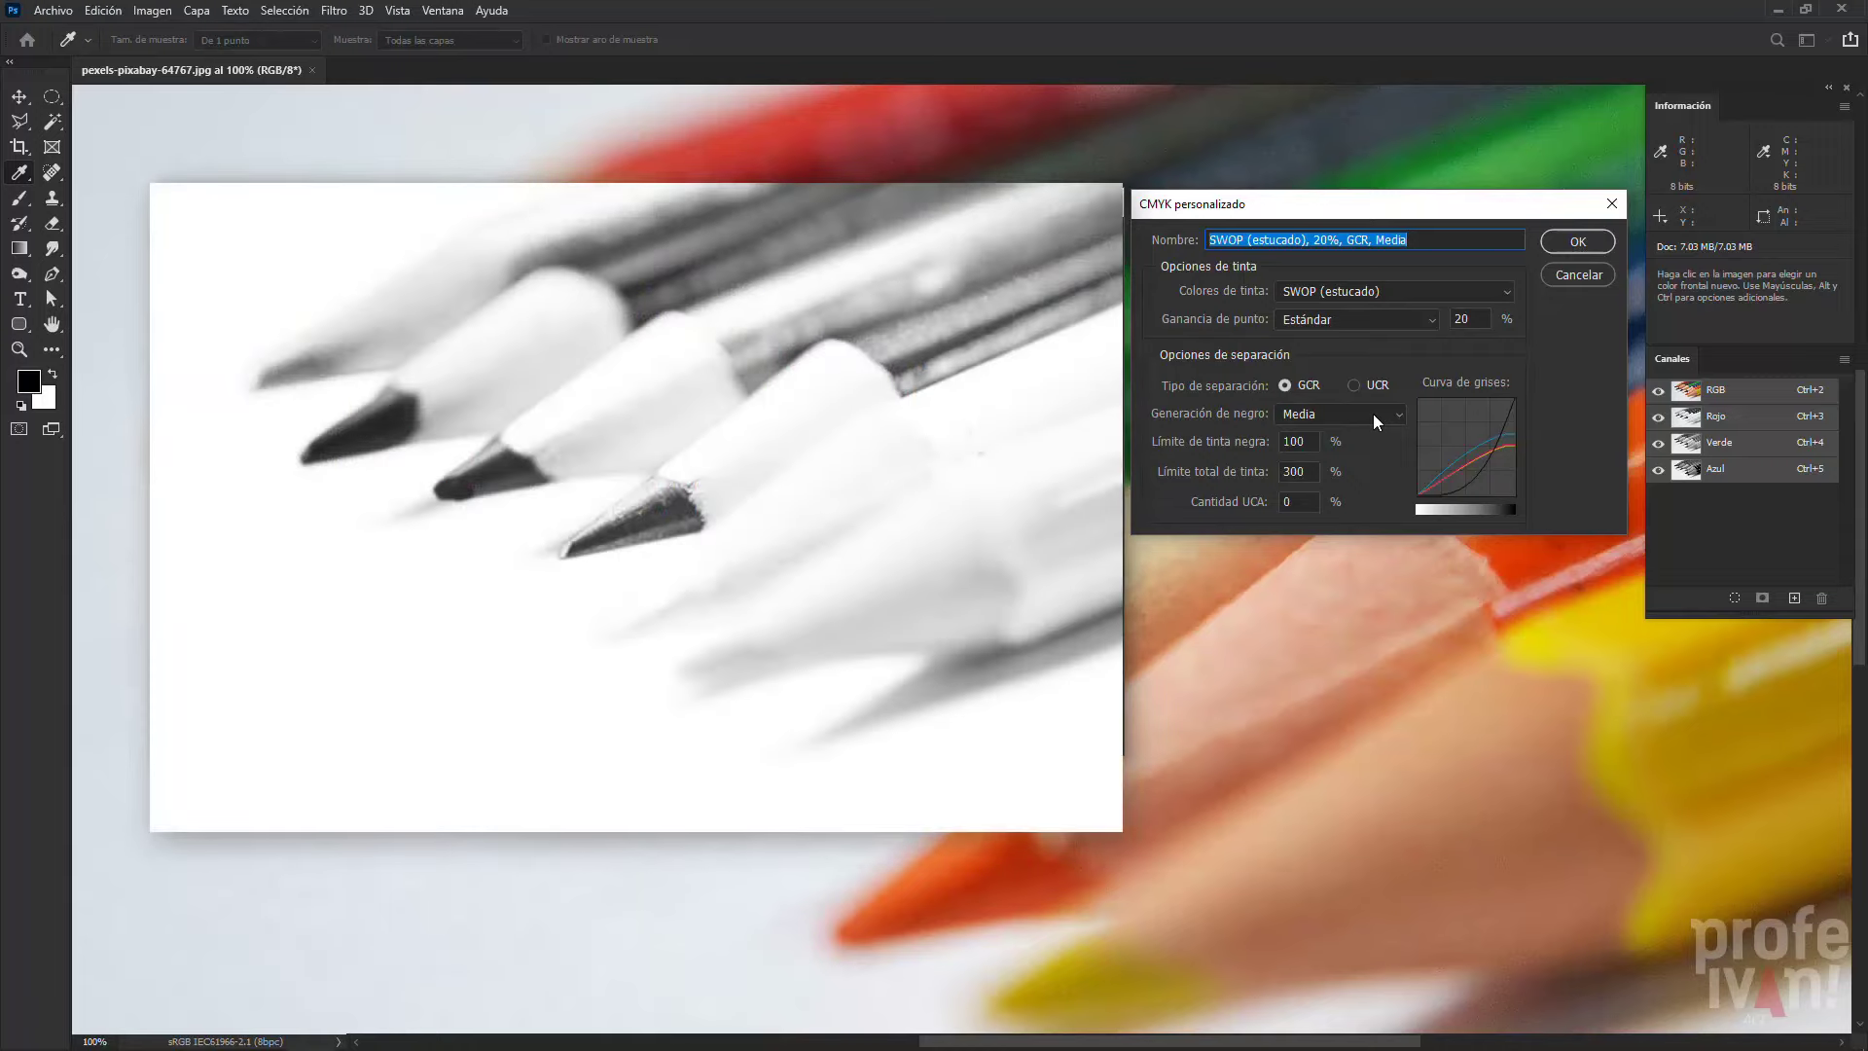
Switch Generación de negro to Ninguna, then to Máxima, to compare them
left_click(1374, 413)
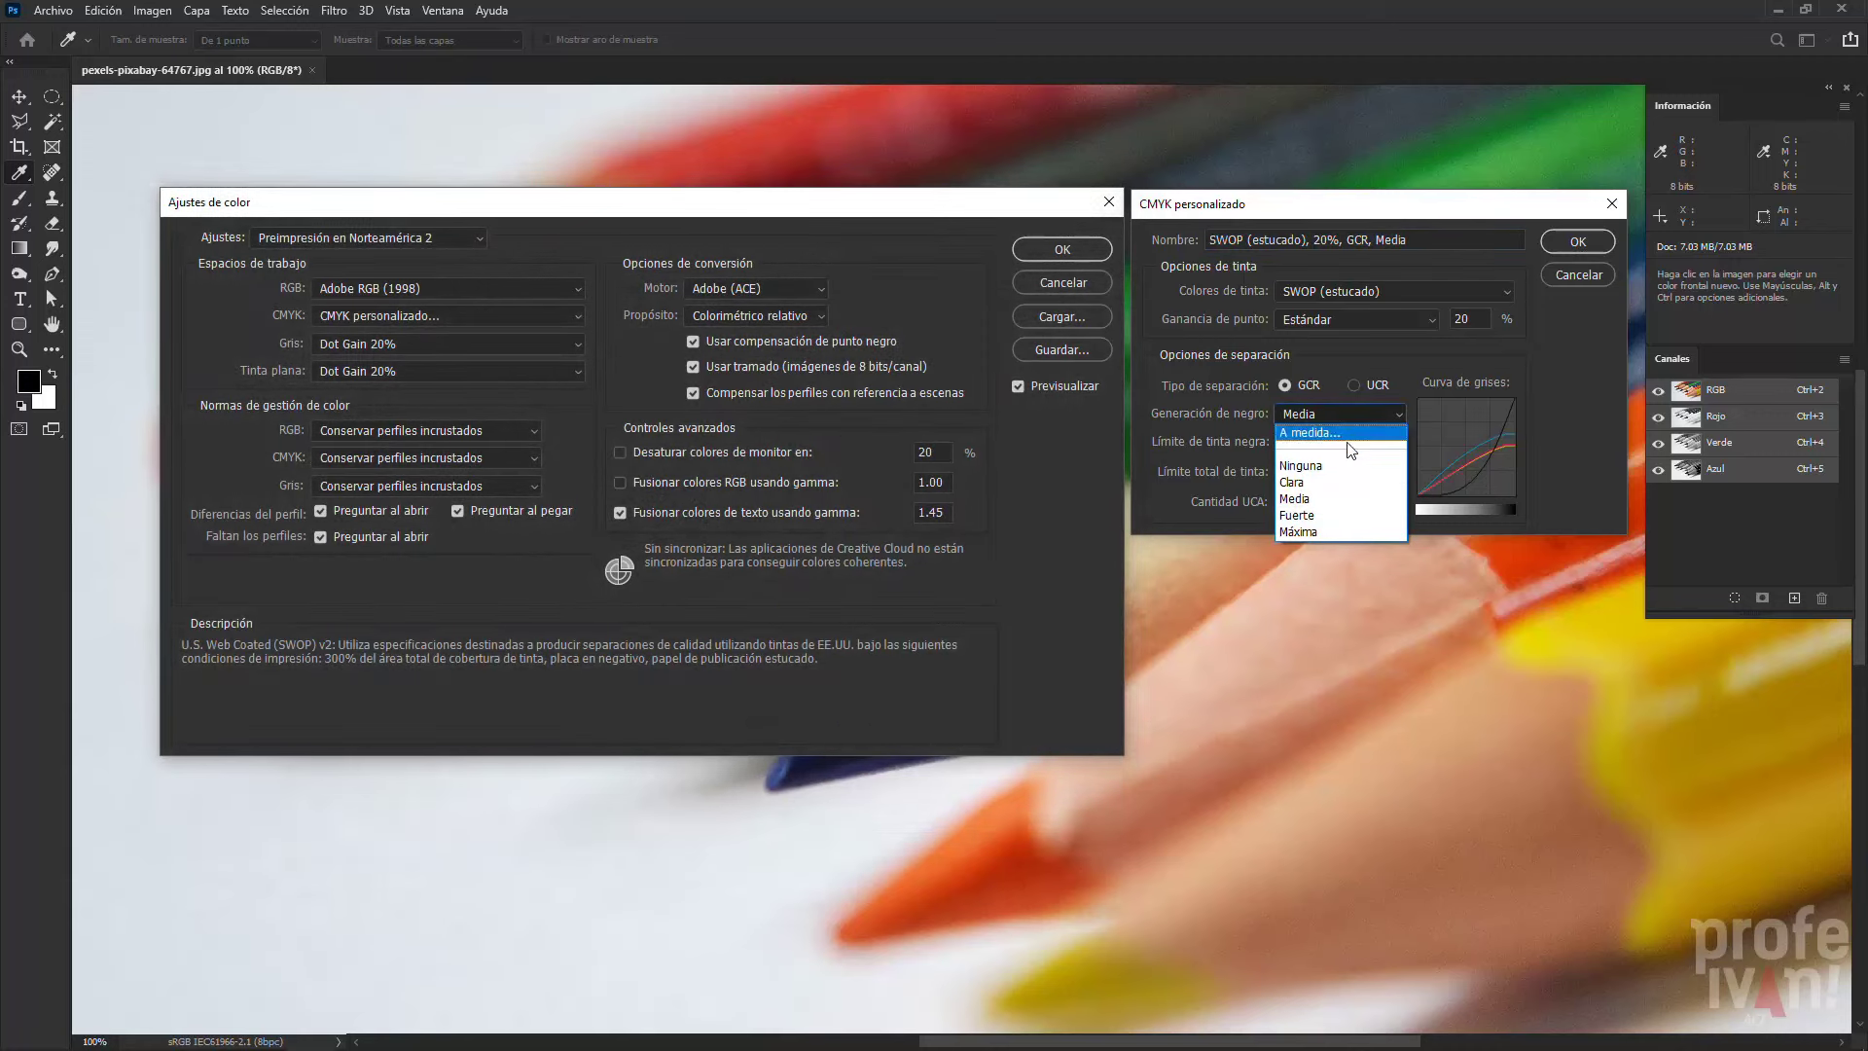
left_click(1334, 464)
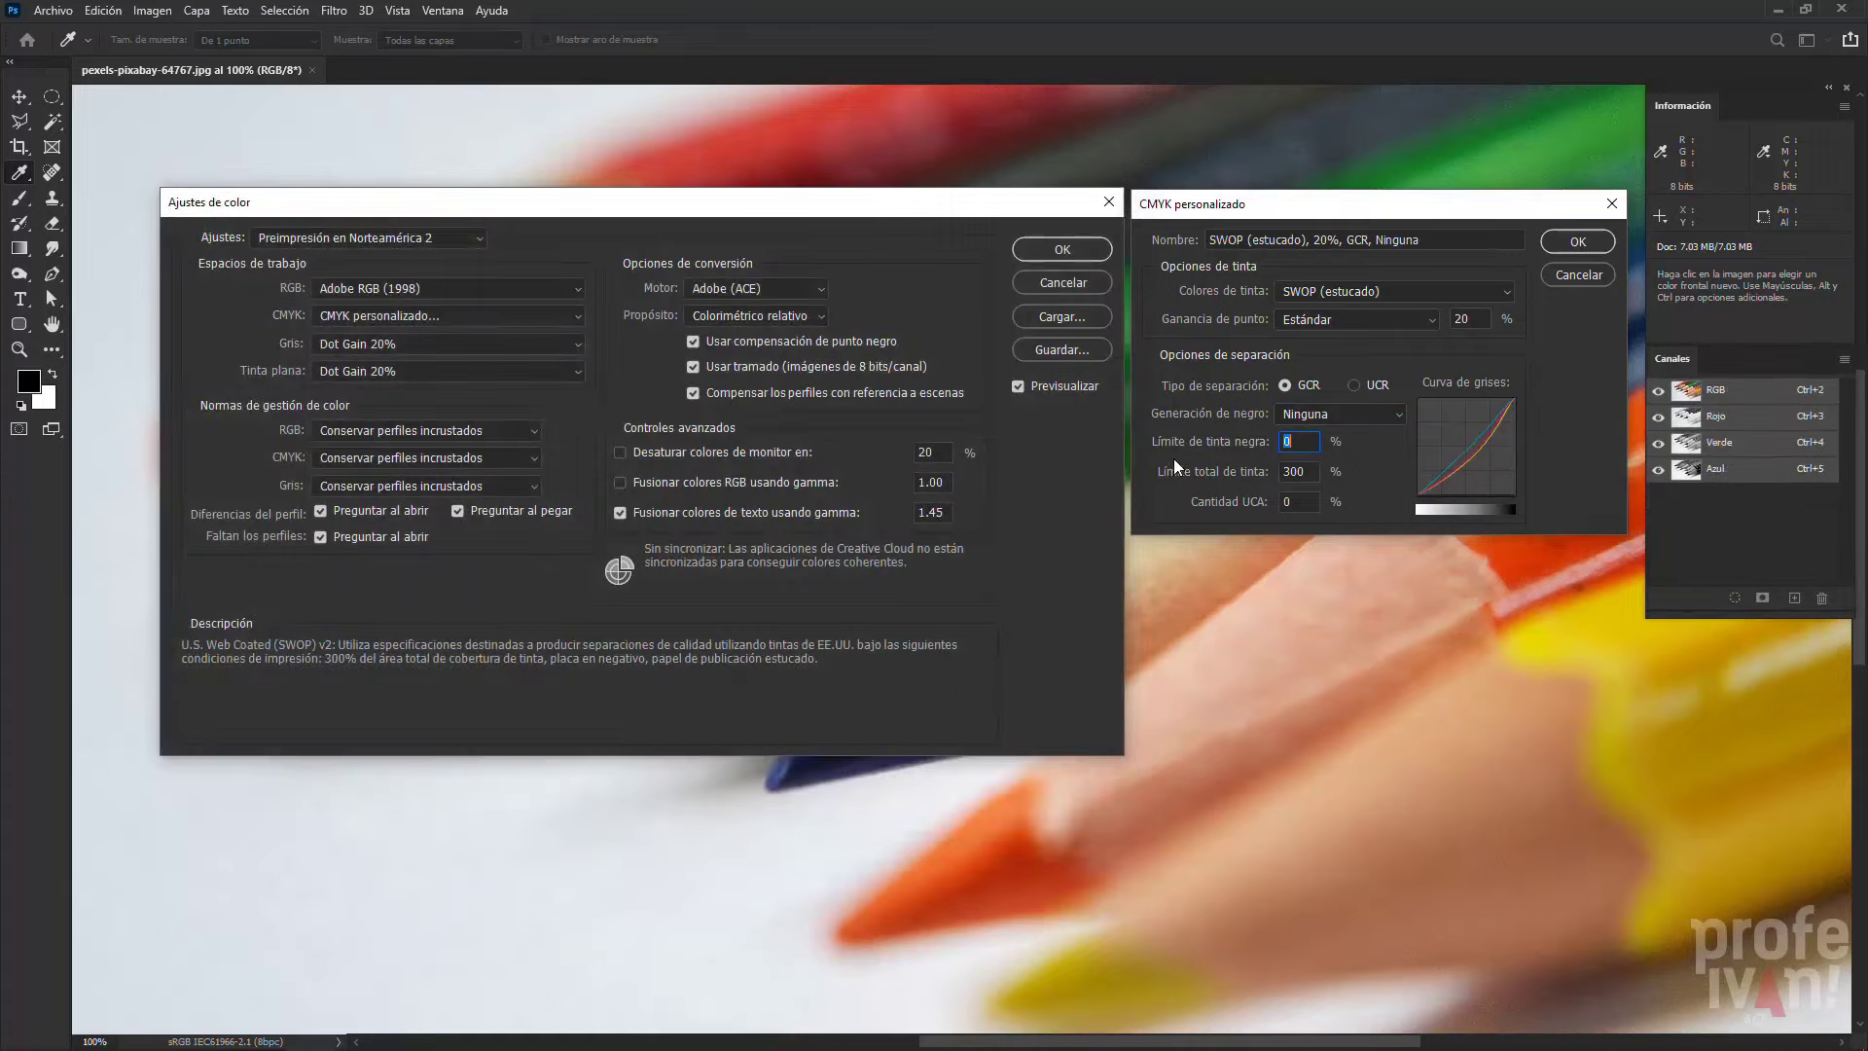
left_click(1357, 416)
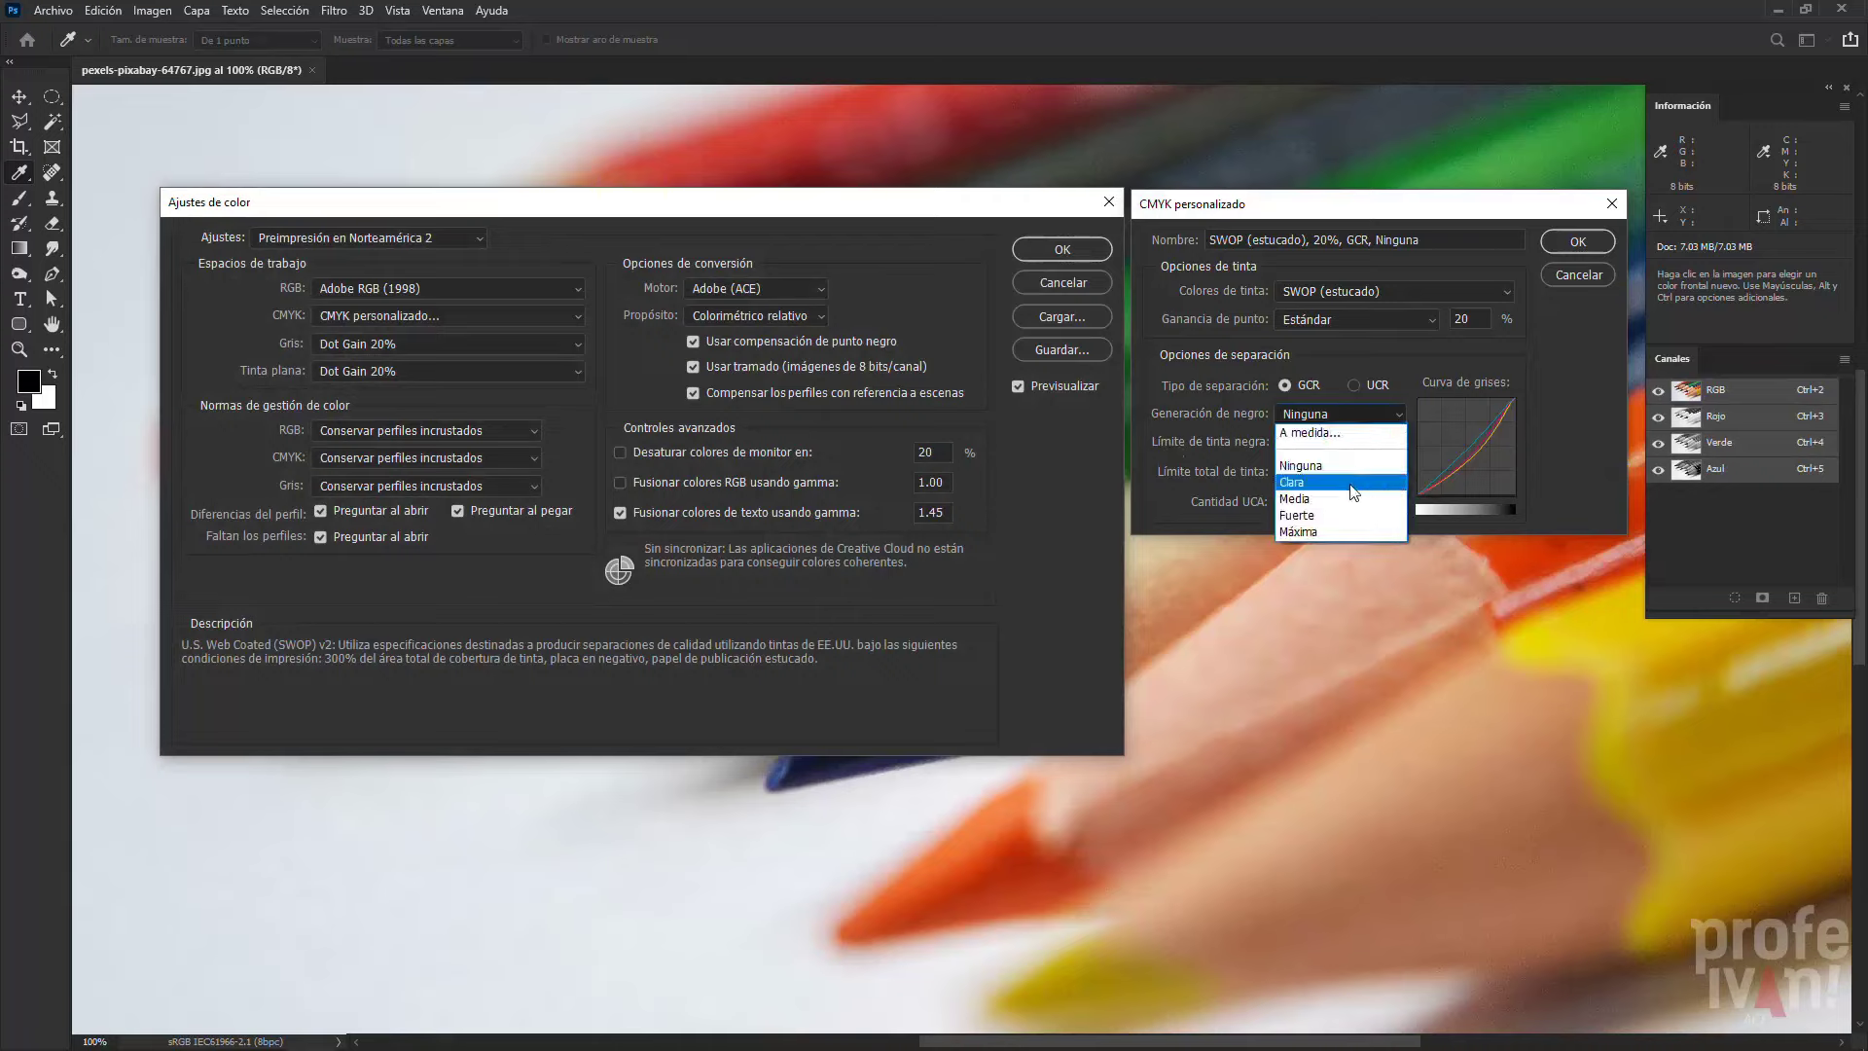
left_click(1331, 529)
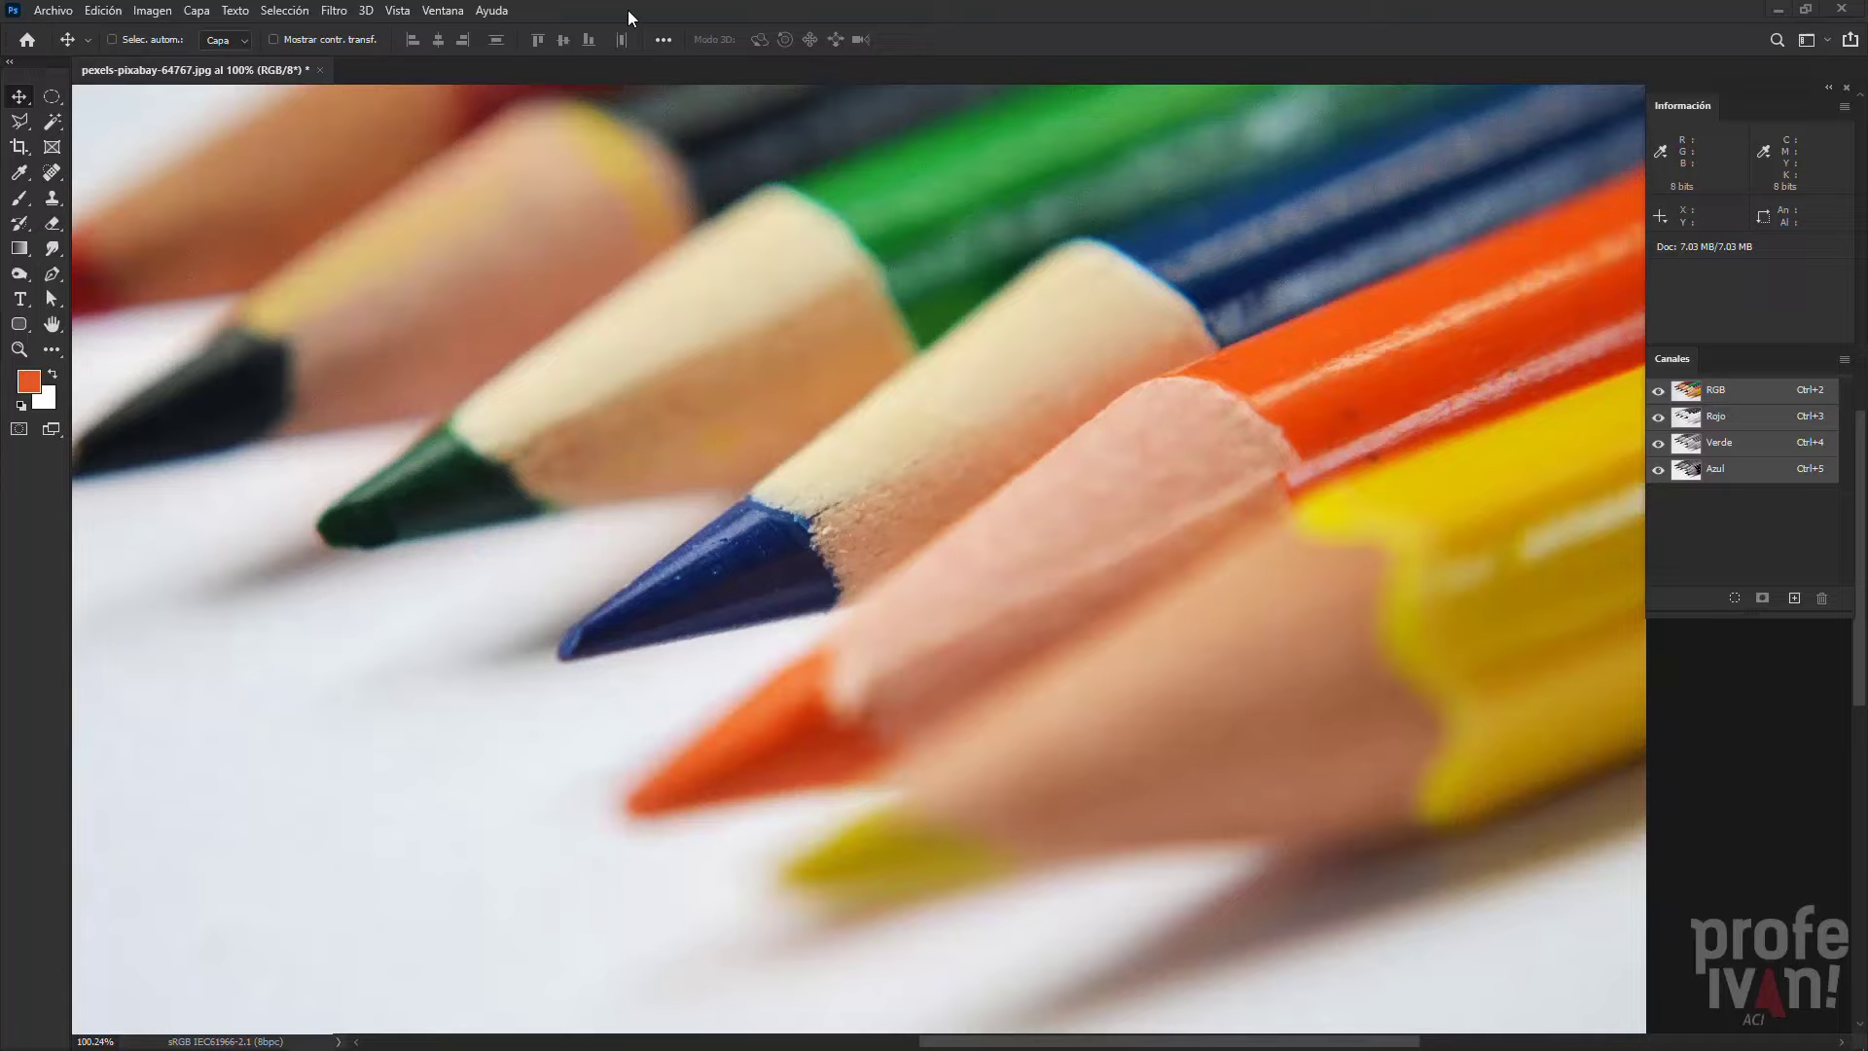
Open the Vista > Ajuste de prueba submenu, showing Working CMYK as the proofing space
left_click(400, 11)
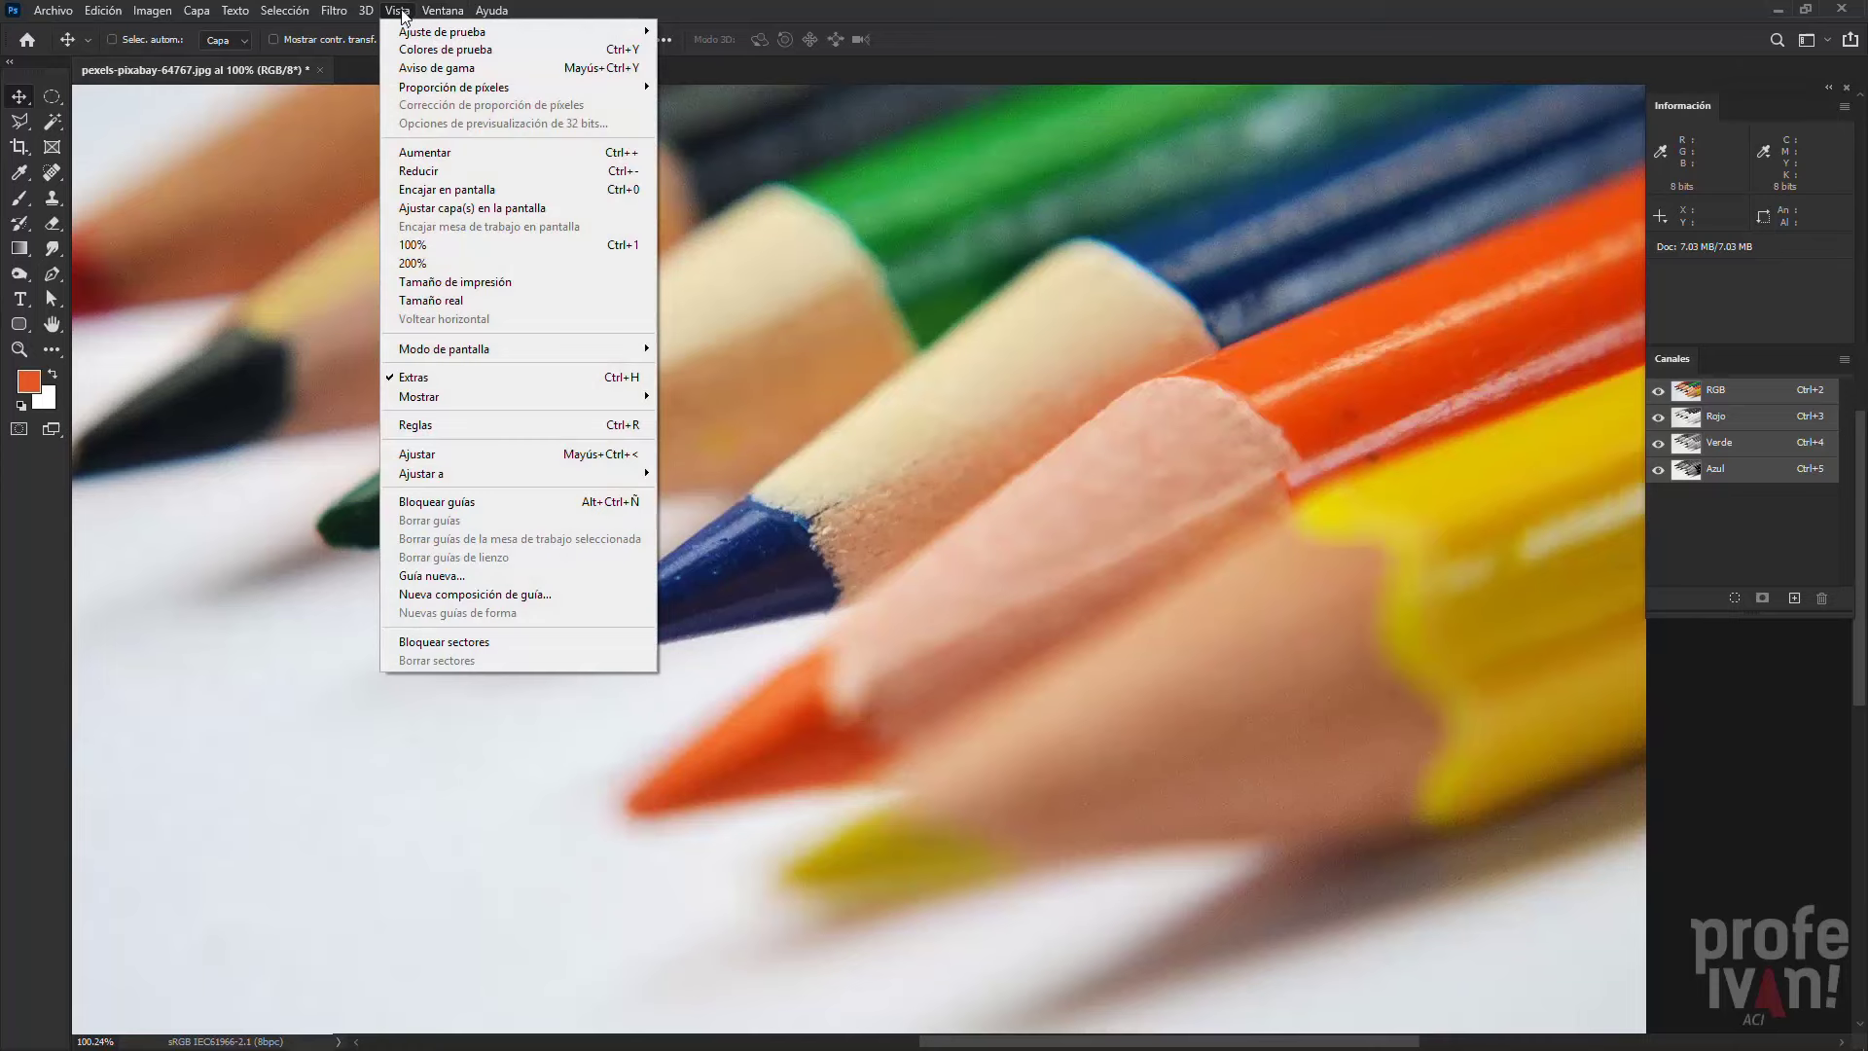
mouse_move(442, 31)
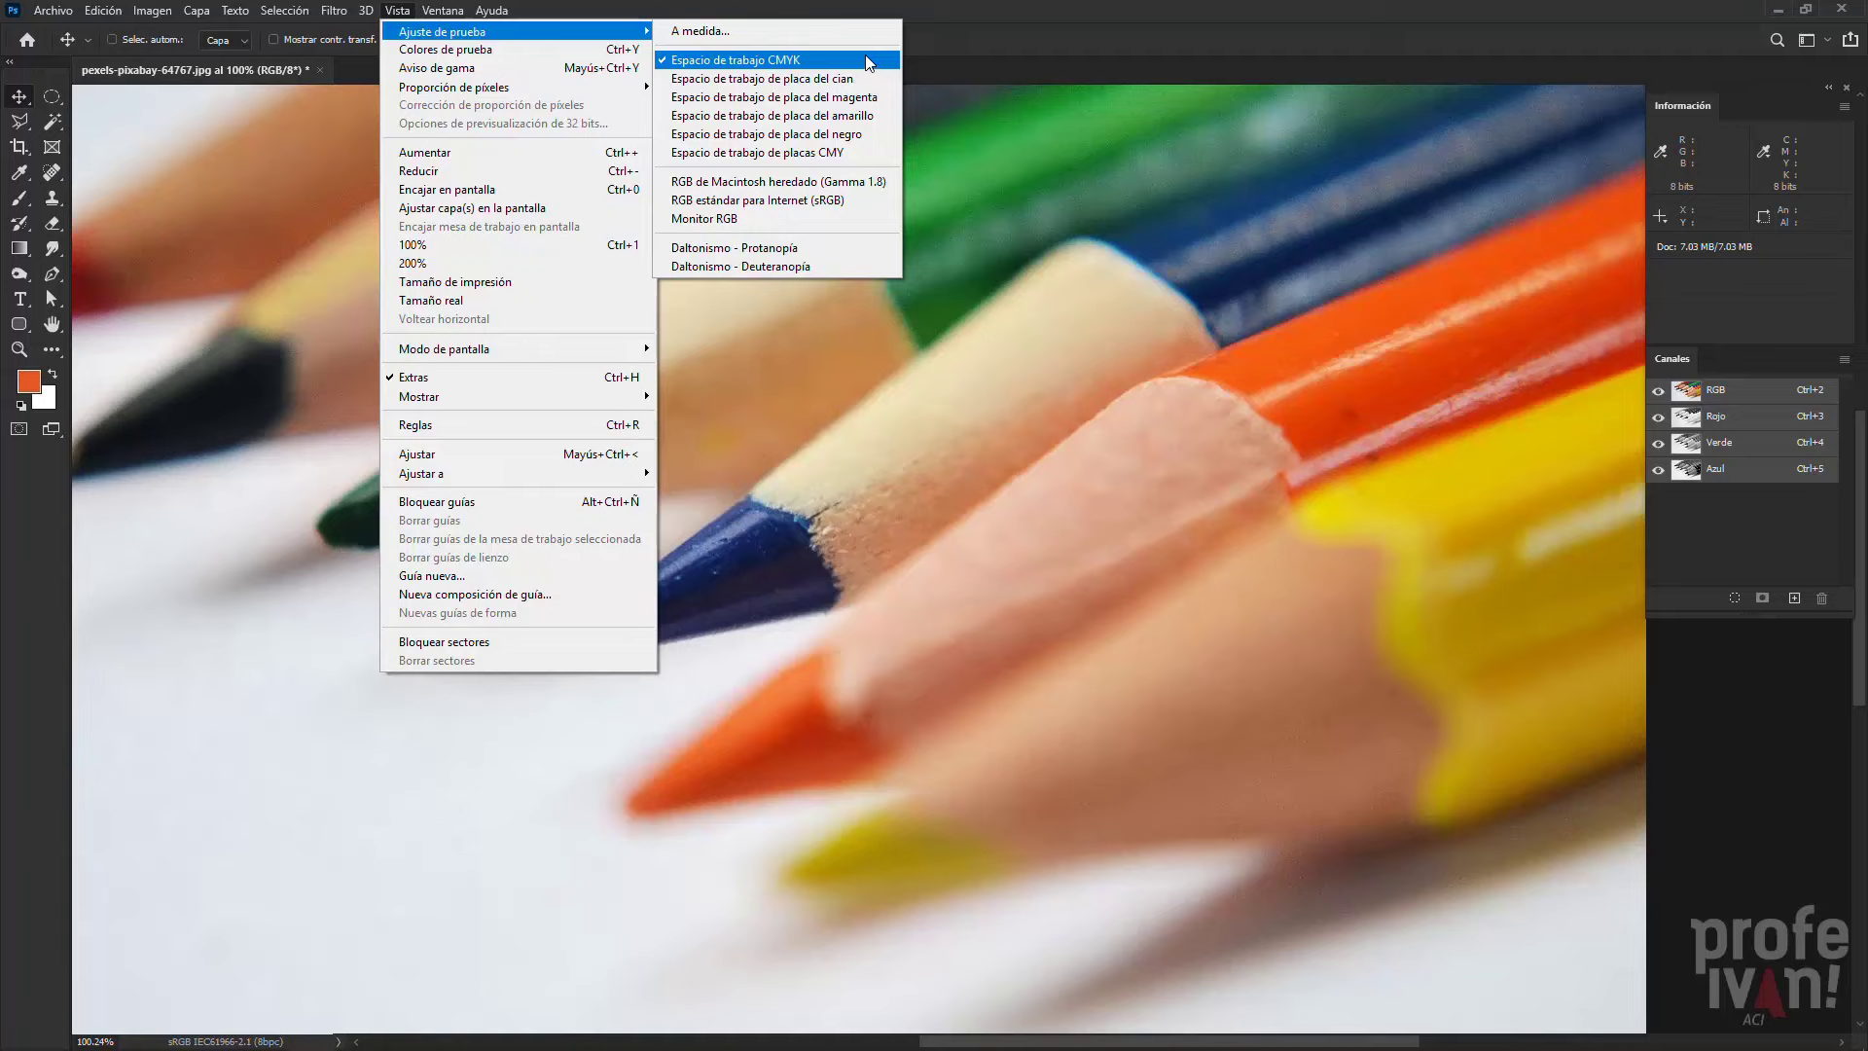
Set up a custom proof simulating Uncoated FOGRA29, toggling Previsualizar off and on to compare
left_click(837, 32)
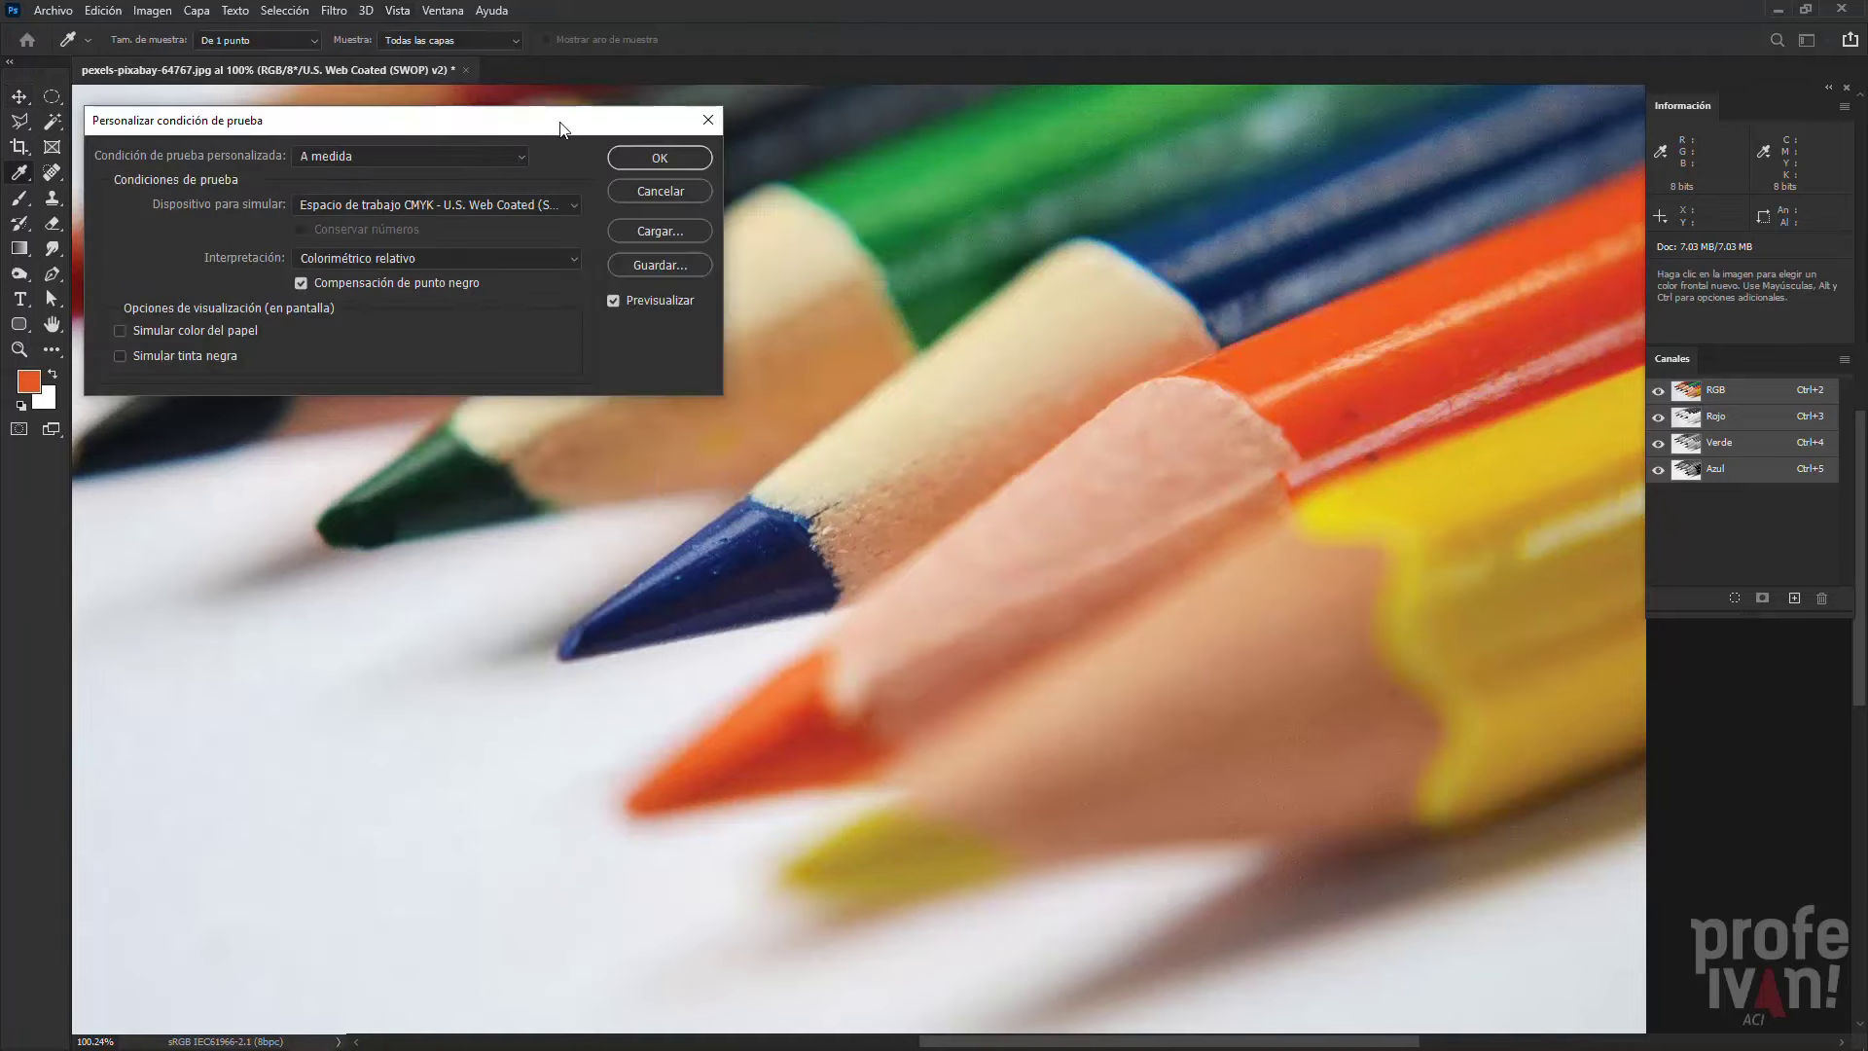
left_click(554, 207)
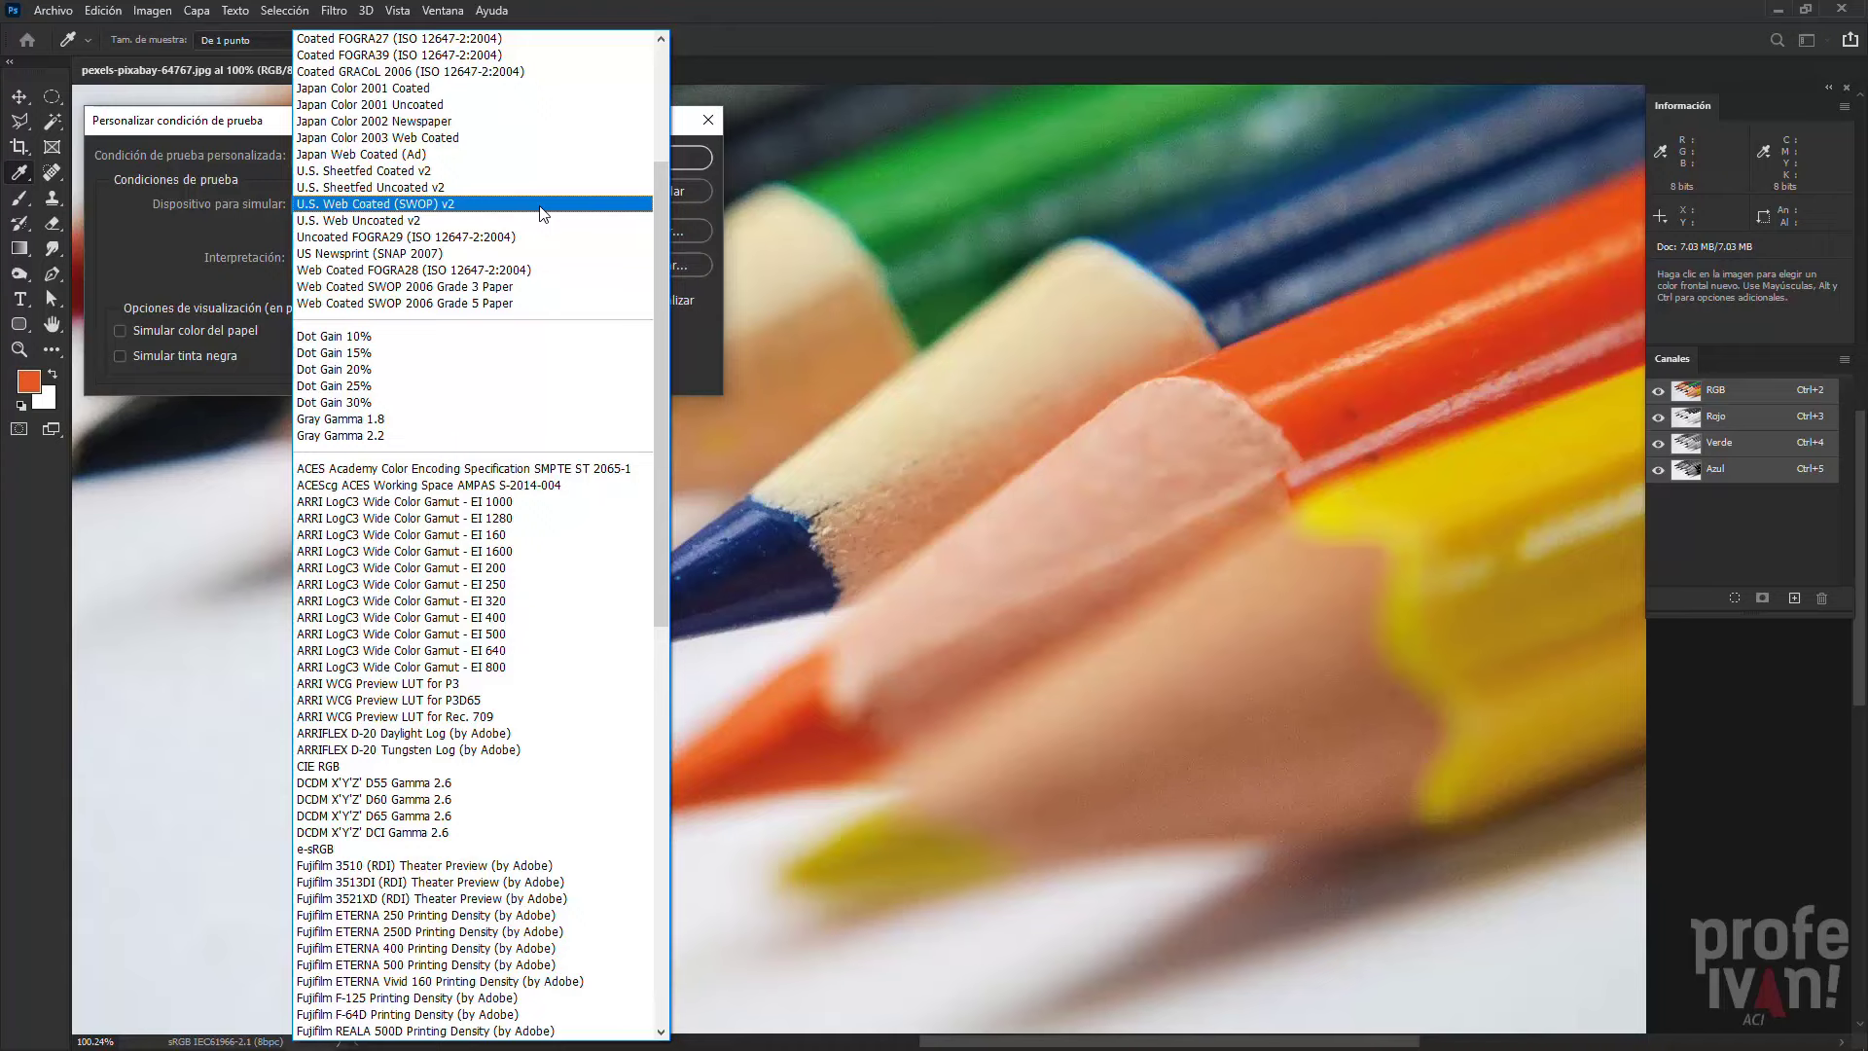
left_click(545, 236)
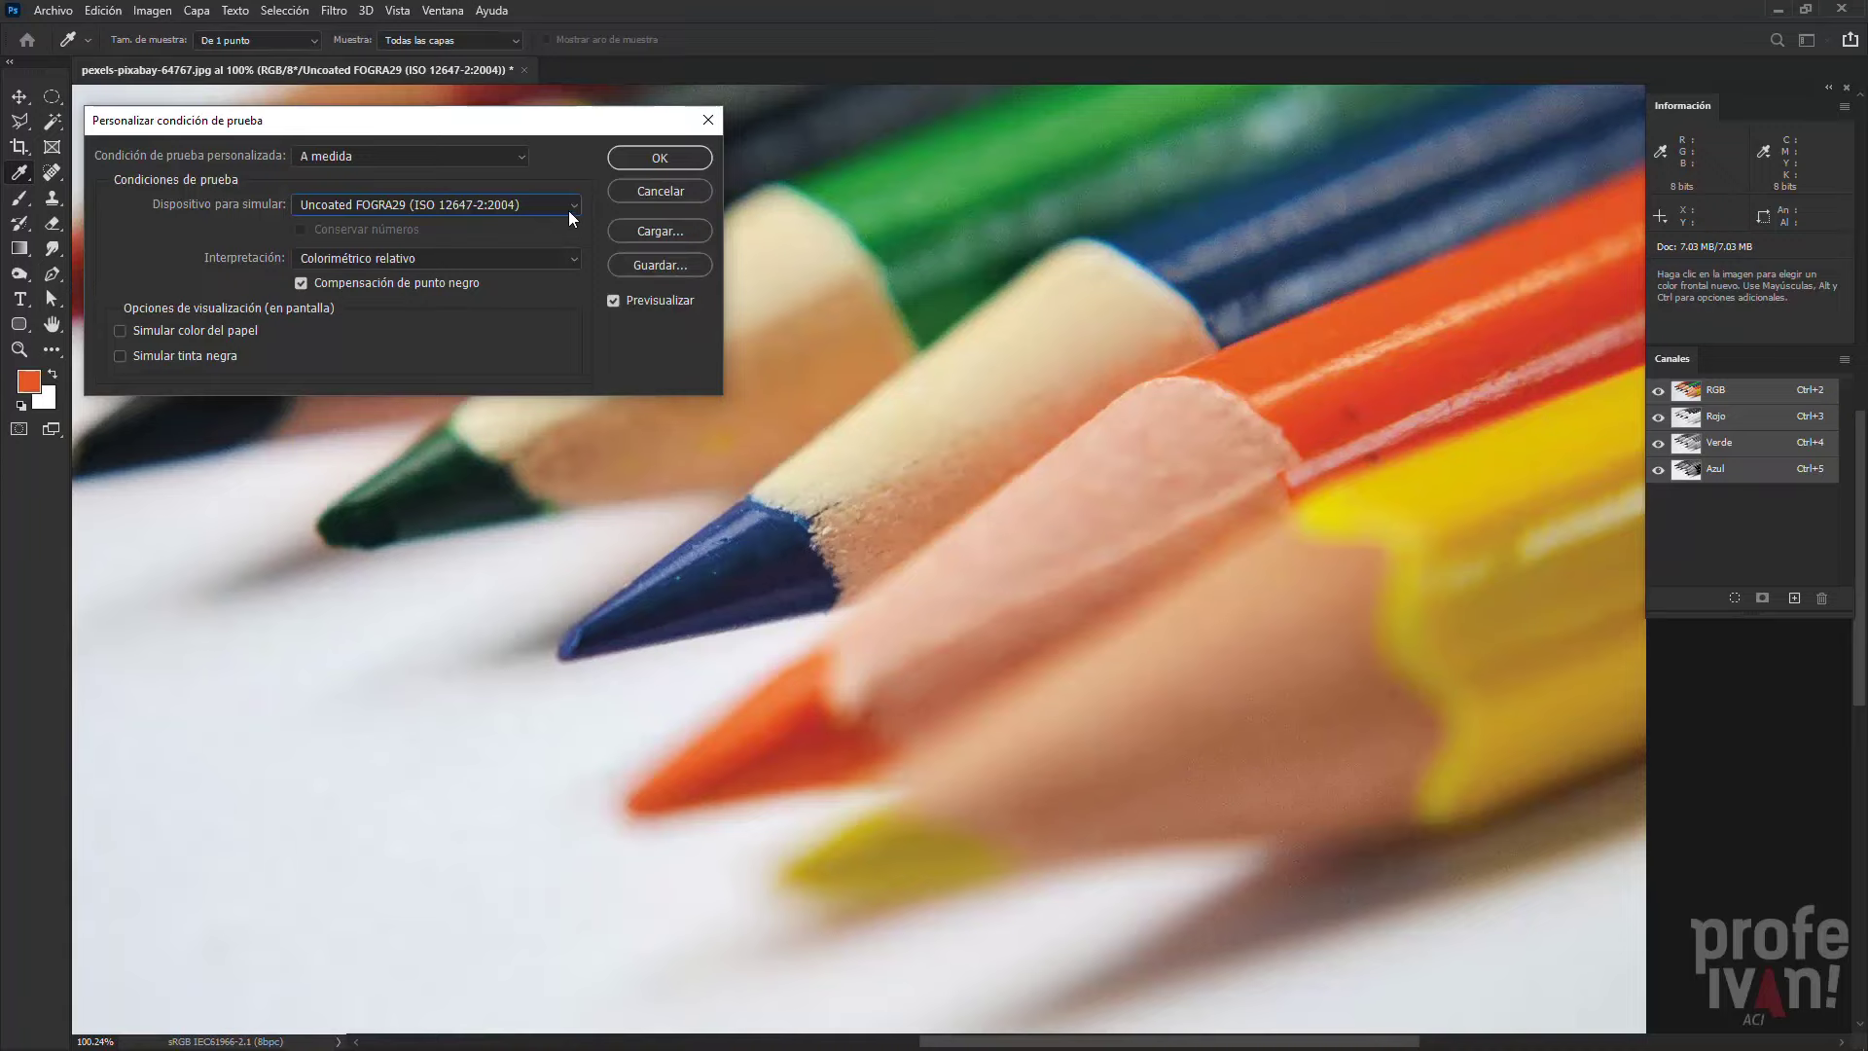
left_click(615, 304)
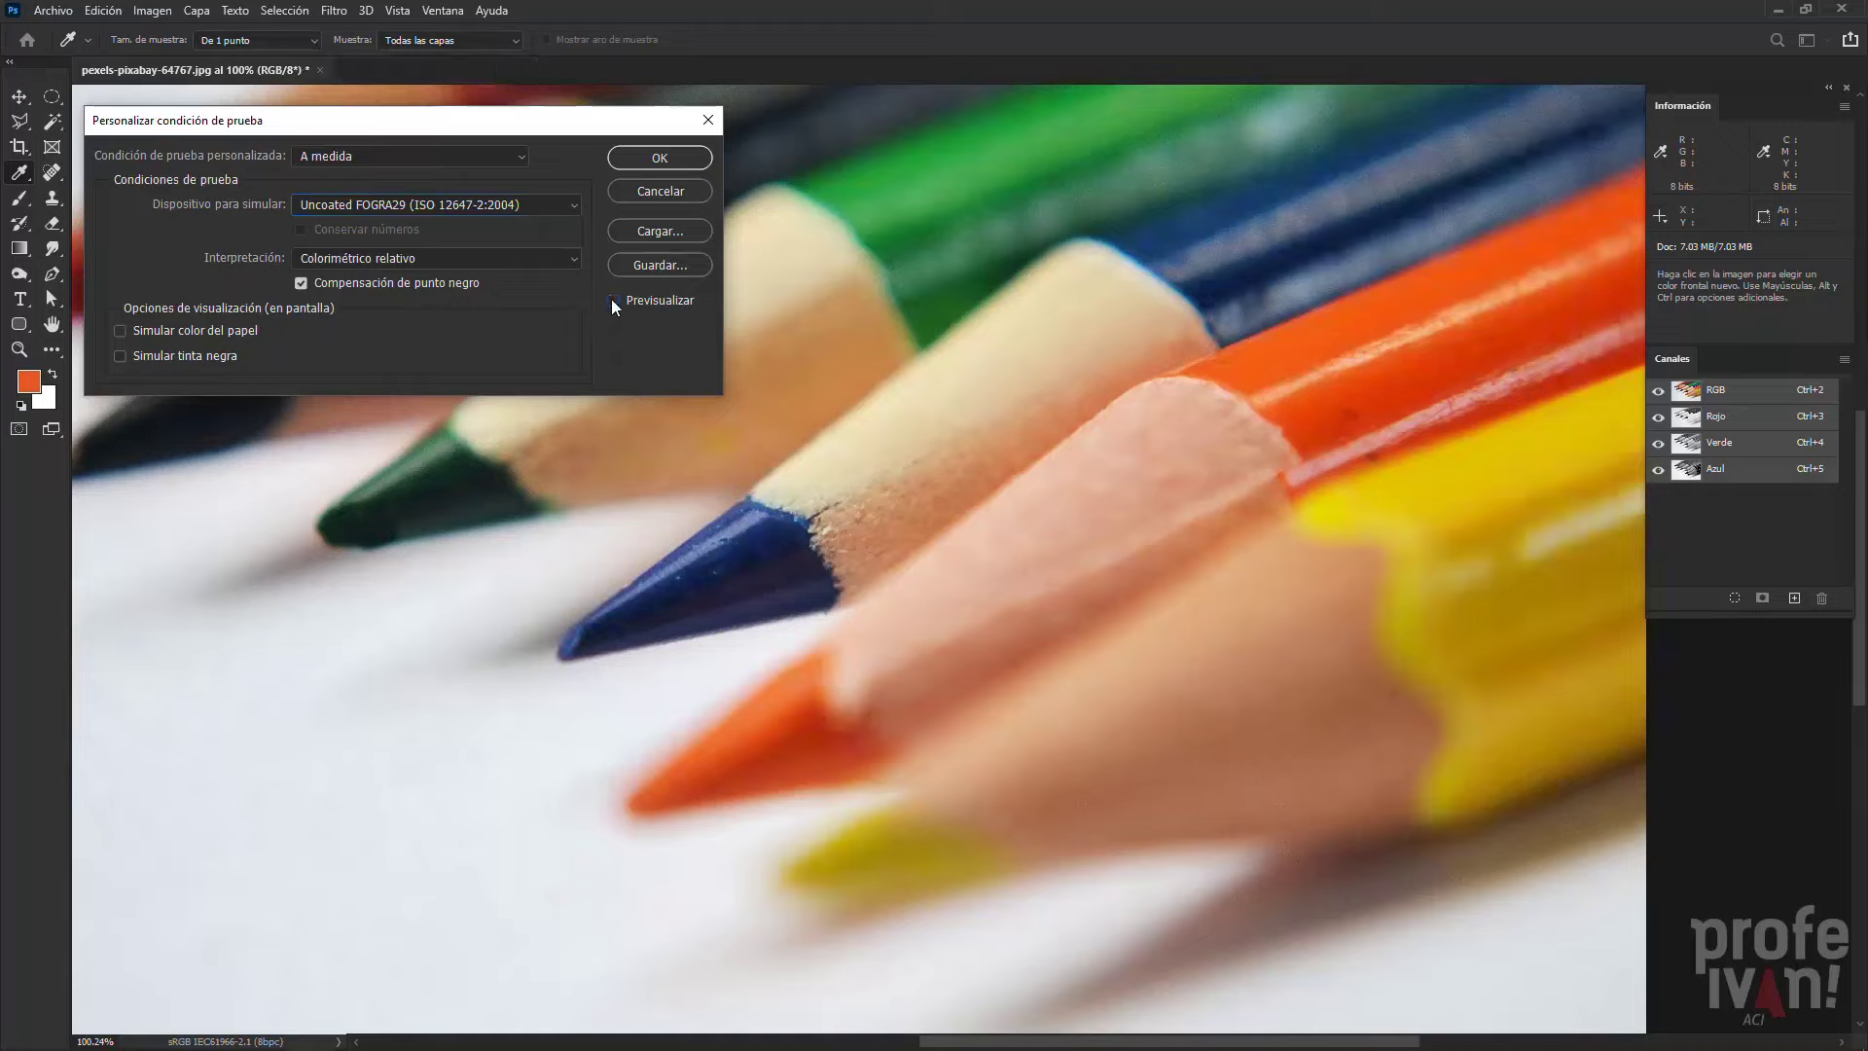
left_click(614, 301)
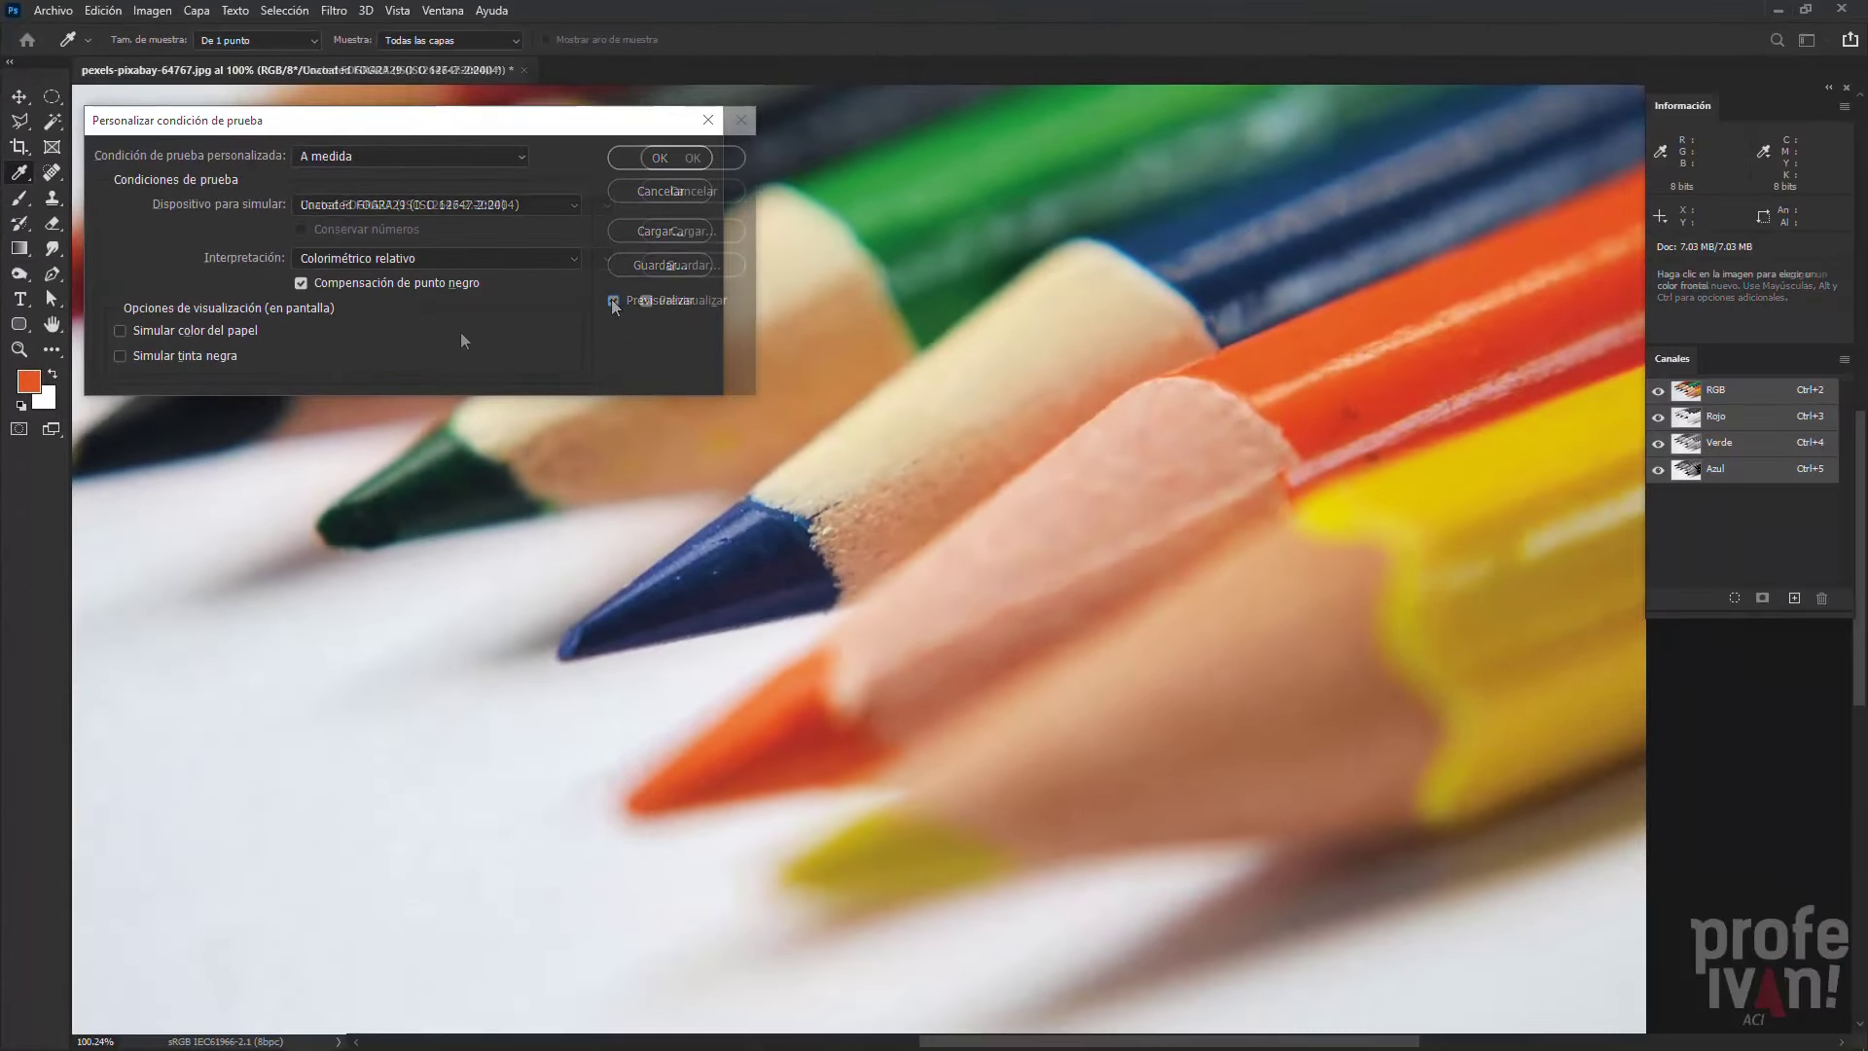
Switch the custom proof to the CMYK working space U.S. Web Coated (SWOP) v2 and confirm
left_click(572, 204)
left_click_drag(664, 177, 659, 64)
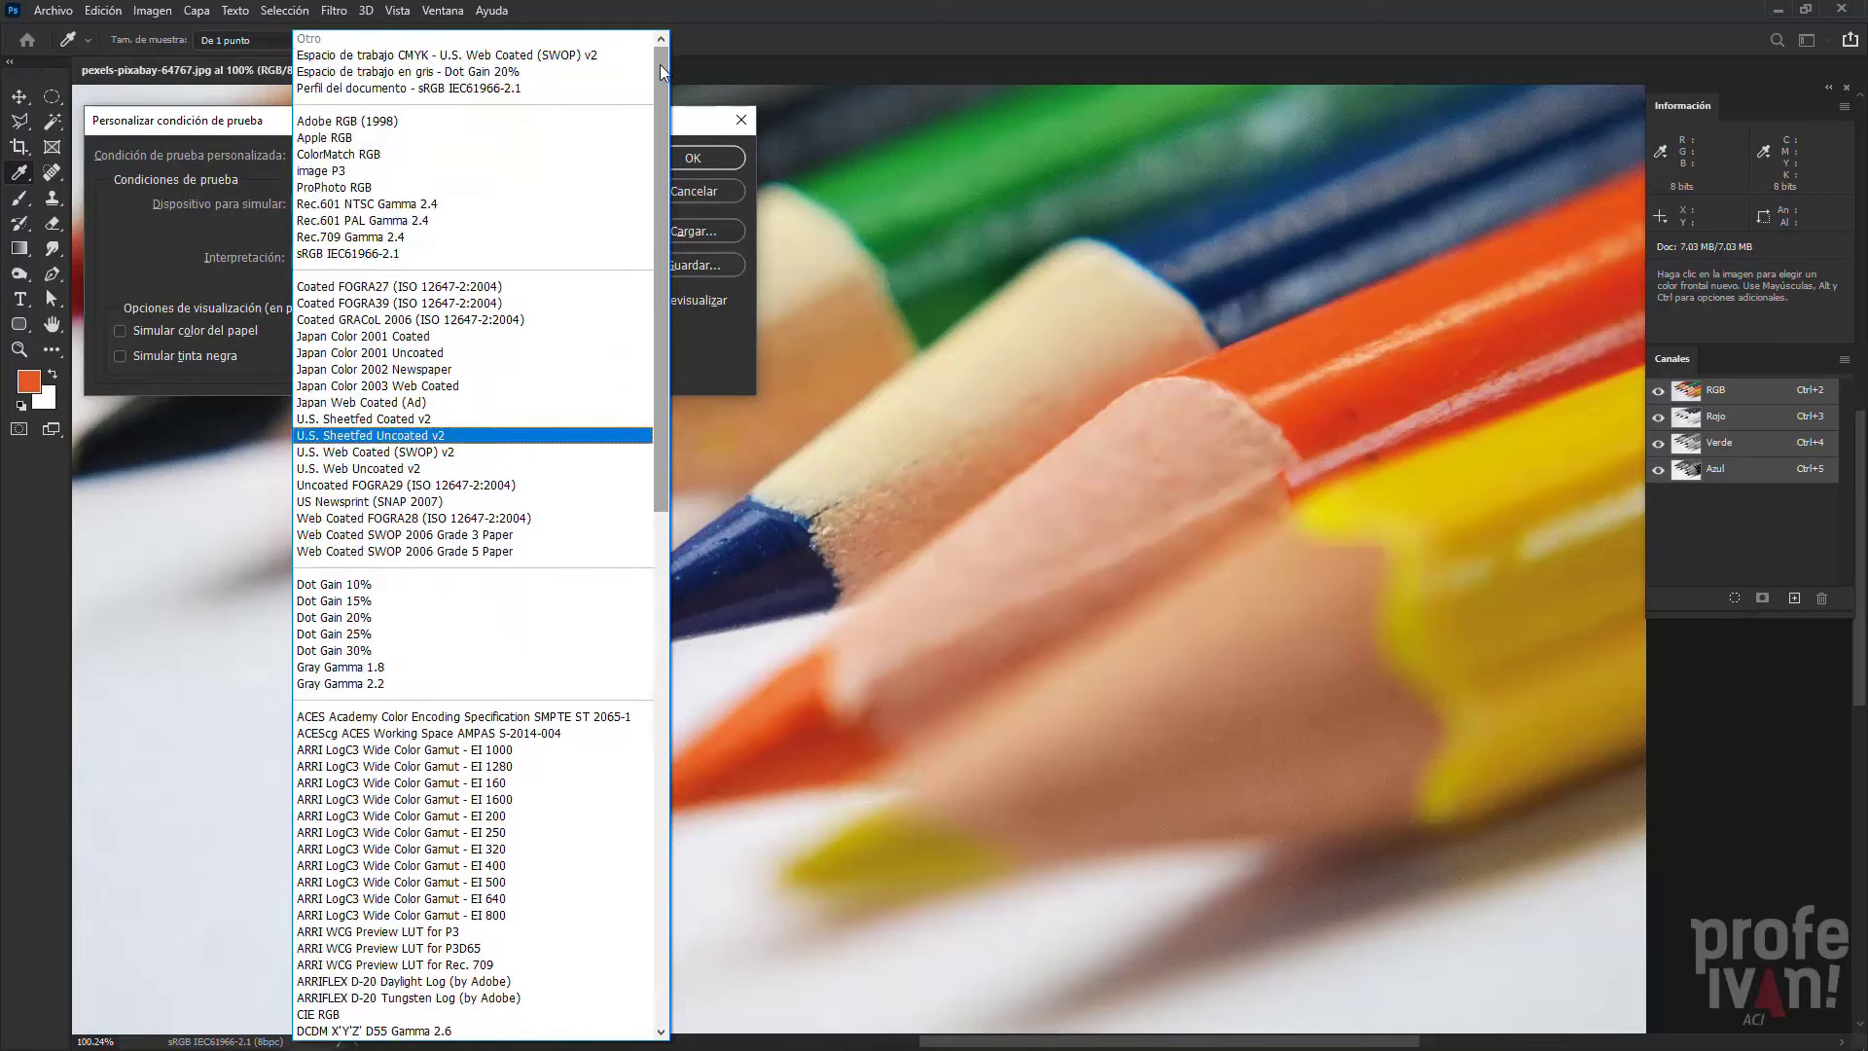
left_click(567, 55)
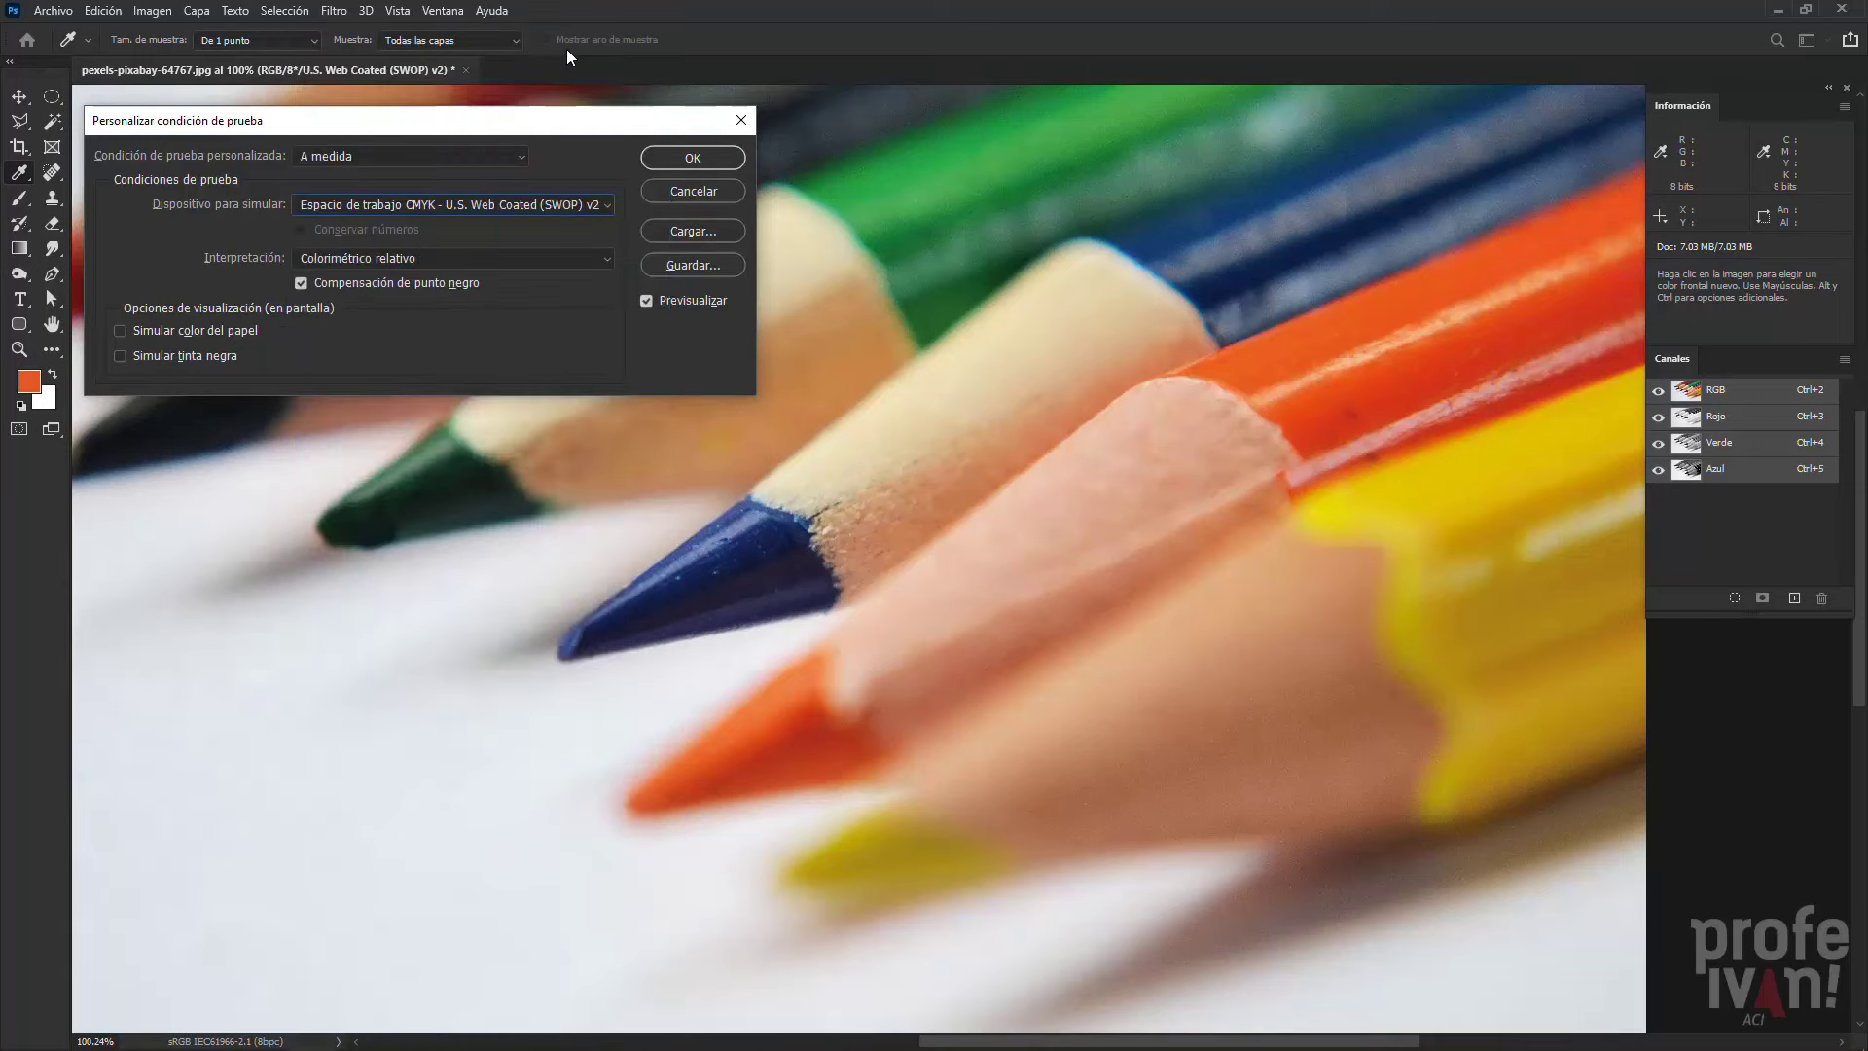
left_click(685, 158)
key("v")
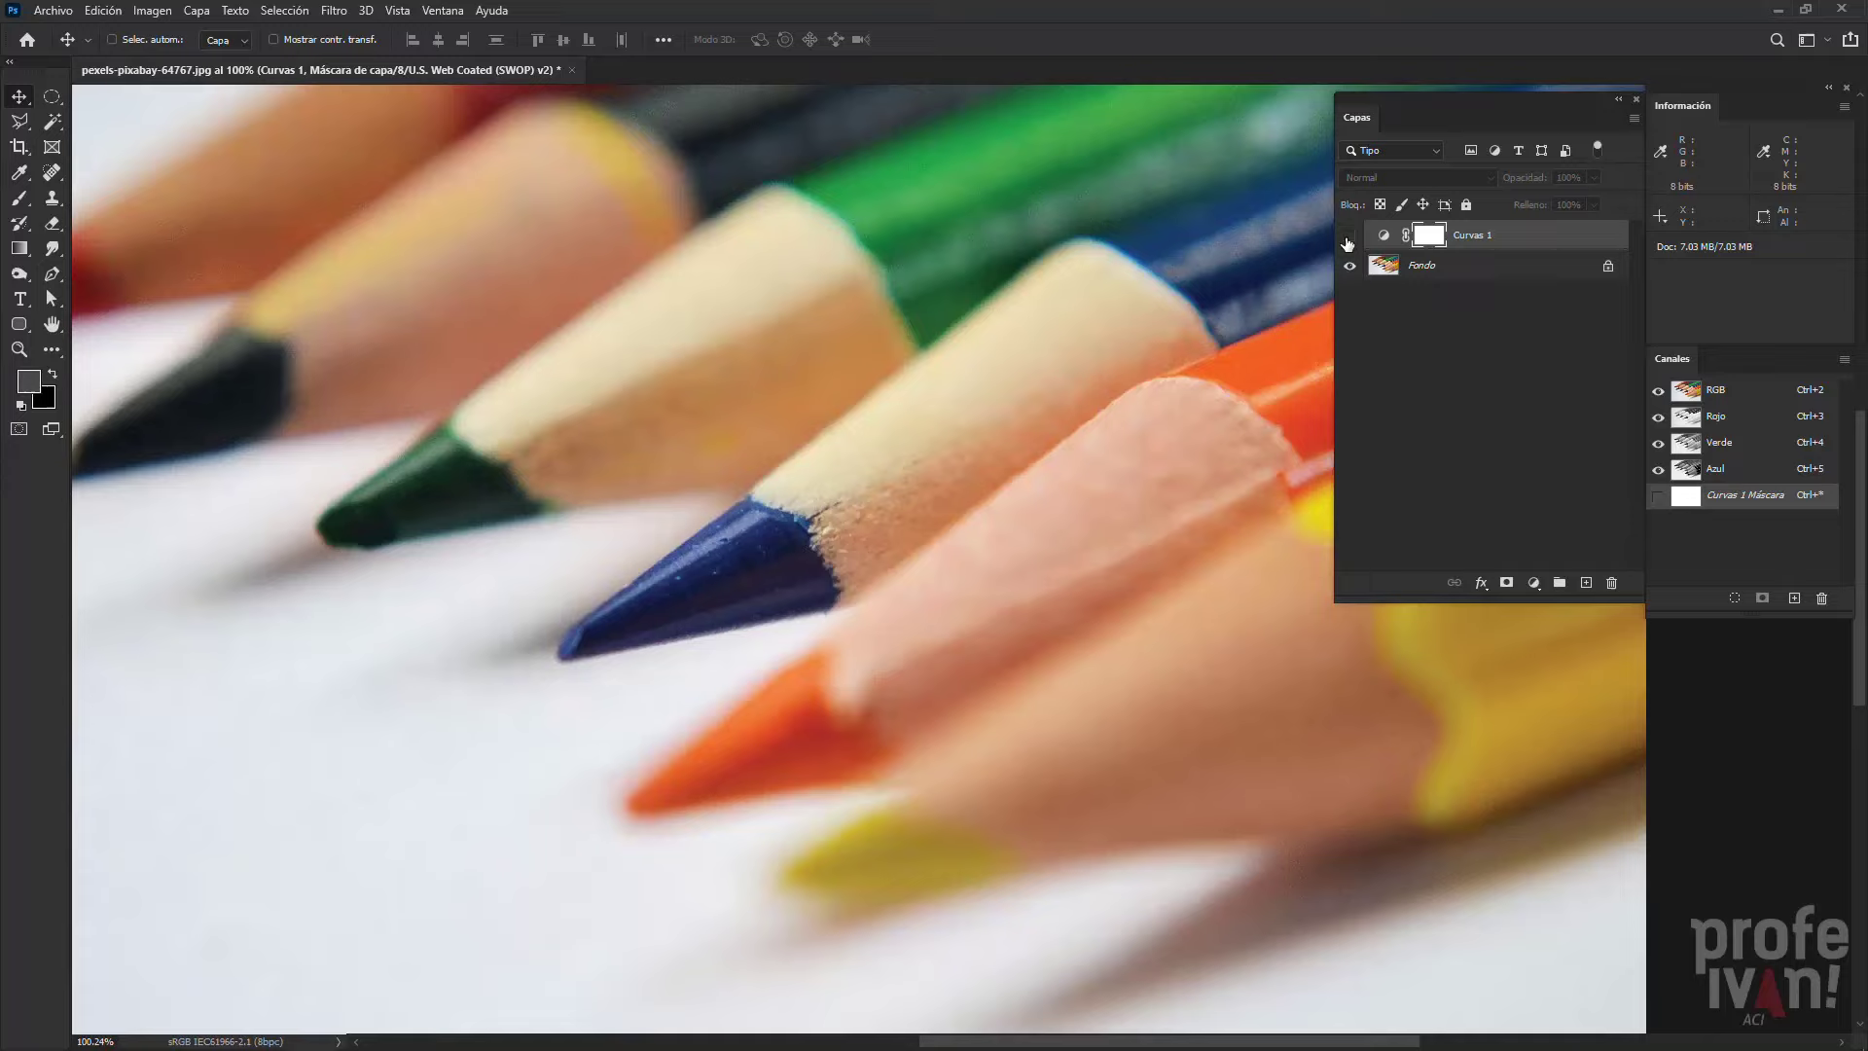
Make the Curvas 1 adjustment layer visible, close Capas, and show the Imagen > Modo choices
left_click(1350, 236)
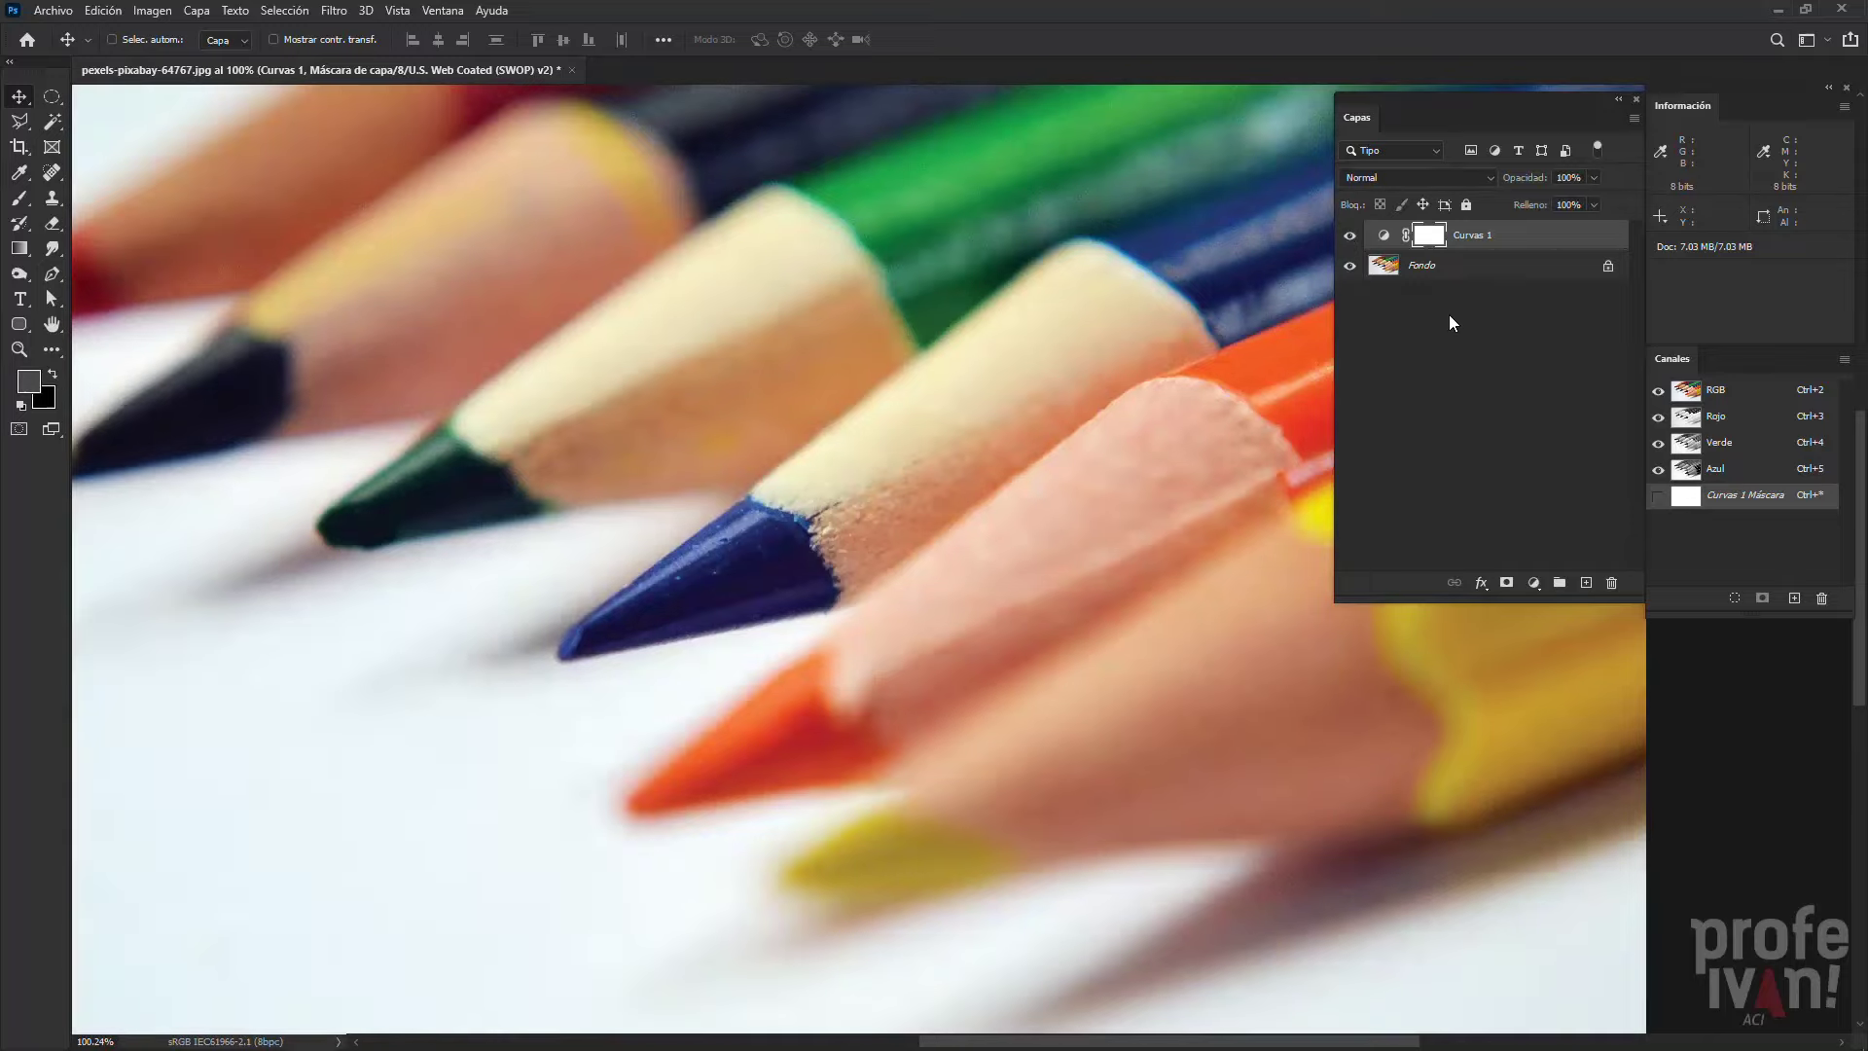
left_click(1636, 100)
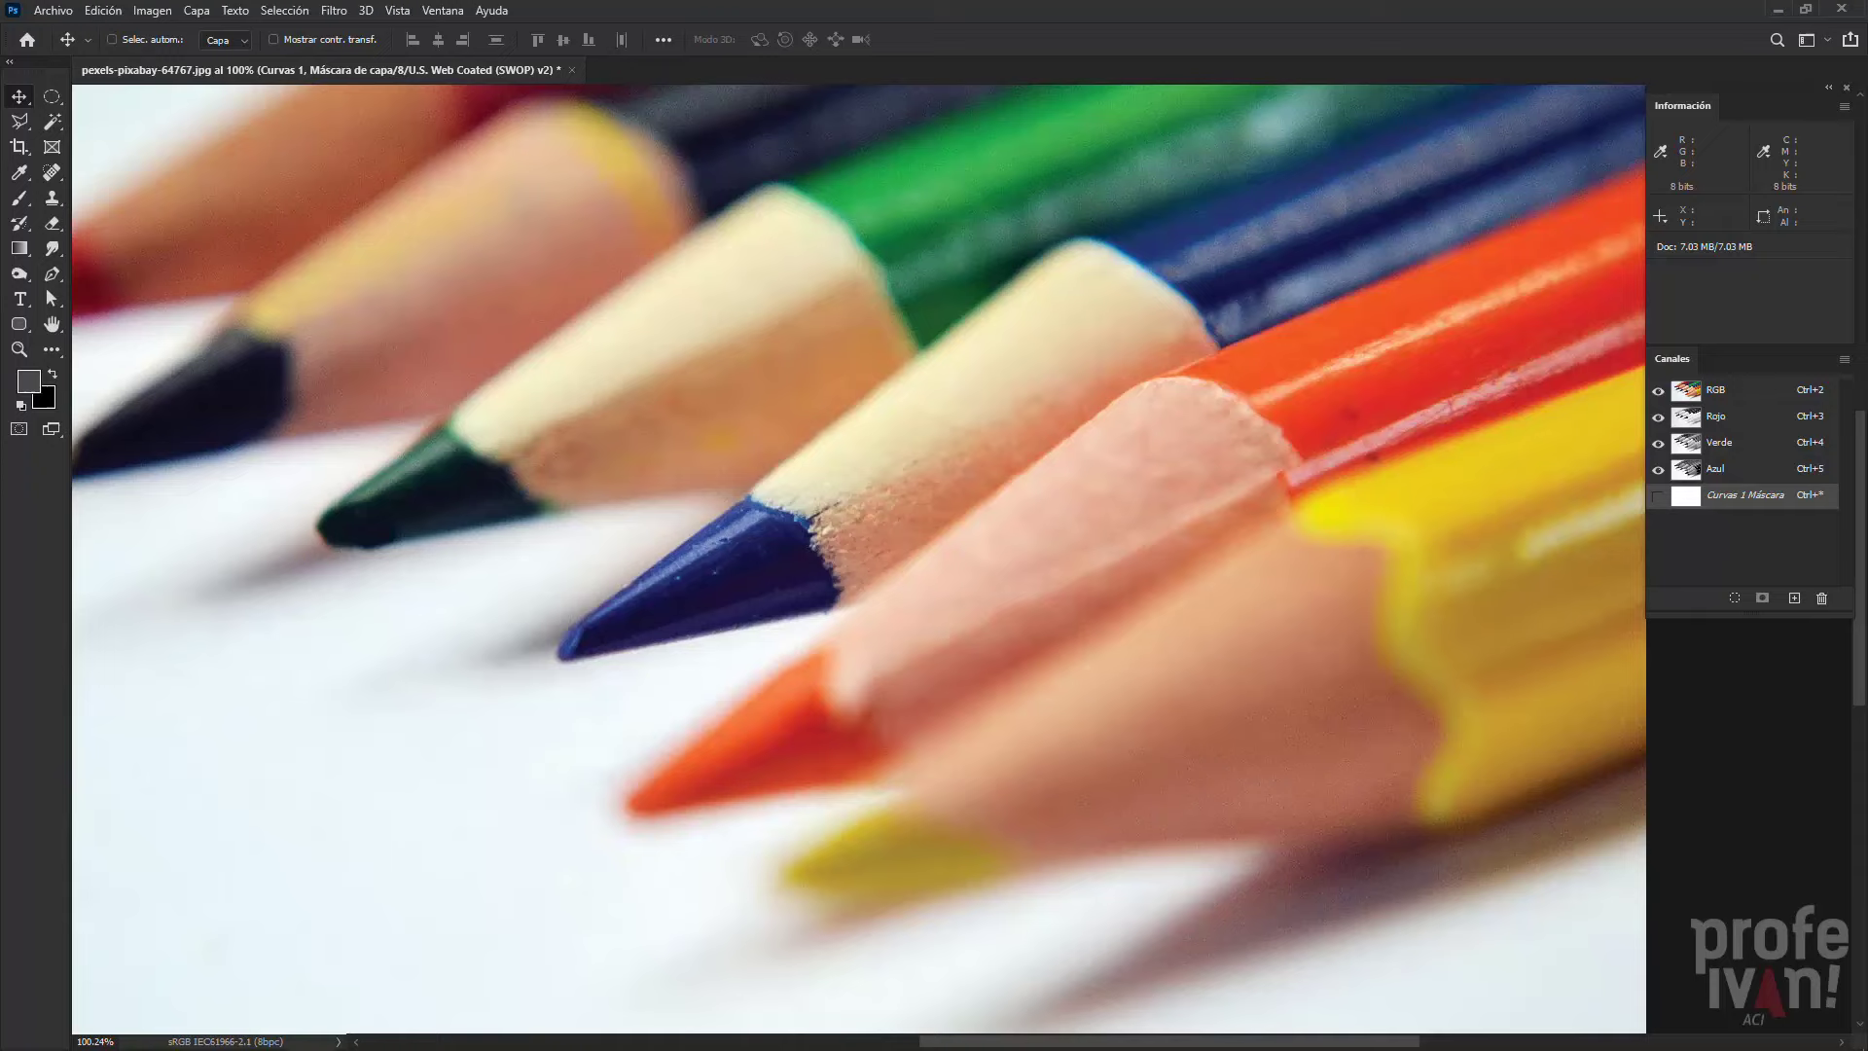
left_click(160, 13)
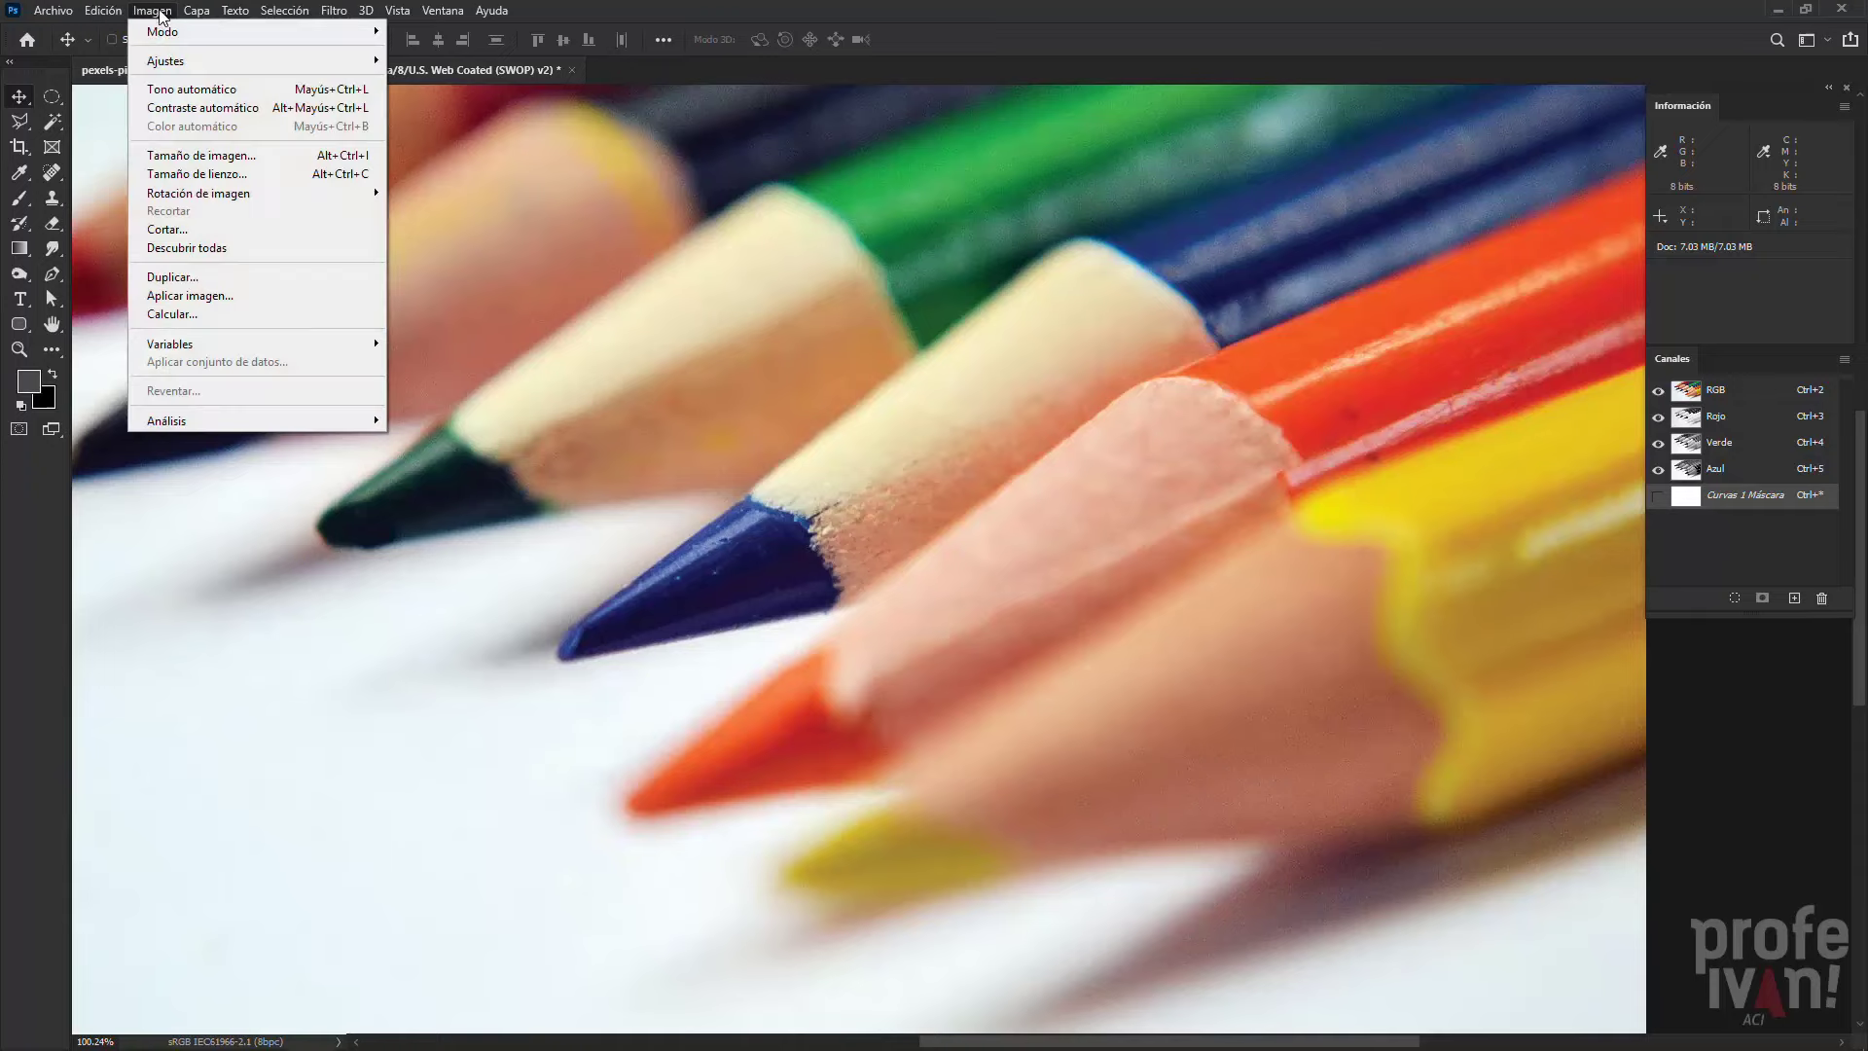
mouse_move(164, 31)
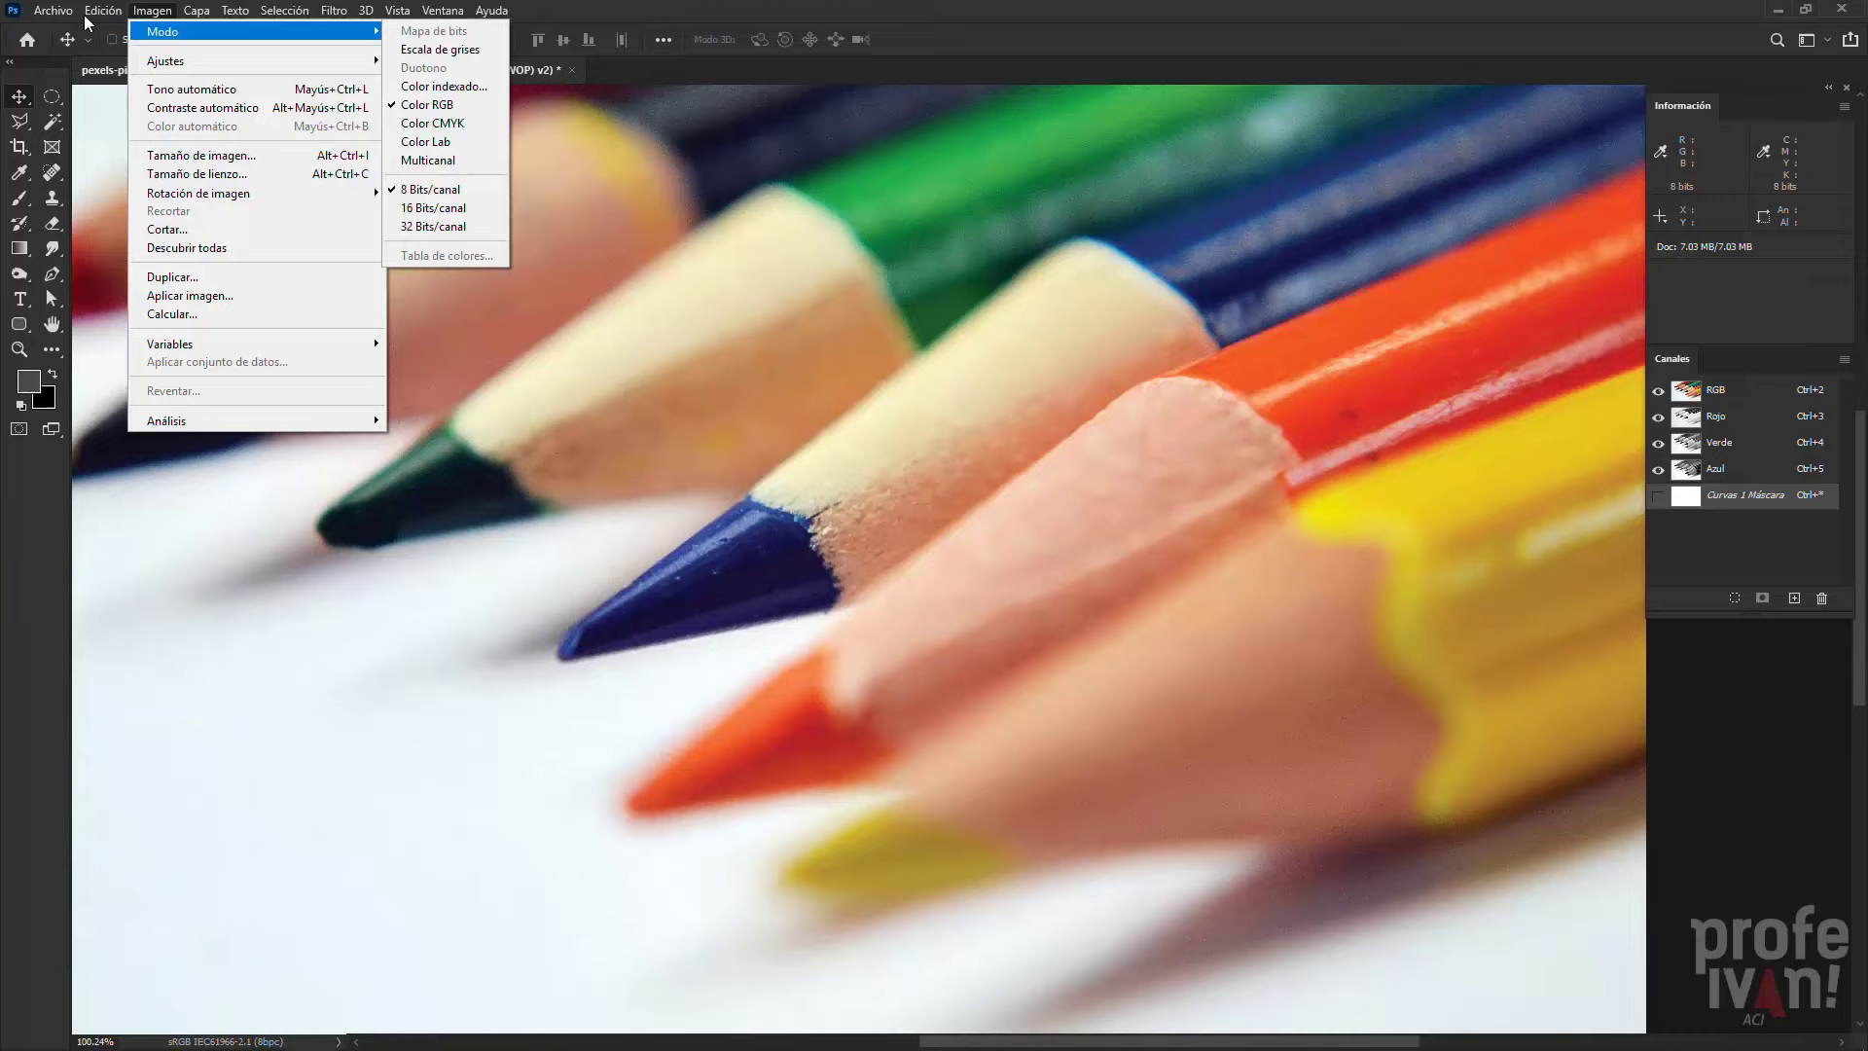
Convert the photo to U.S. Web Coated (SWOP) v2 with Convertir en perfil, flattening the image
left_click(1043, 227)
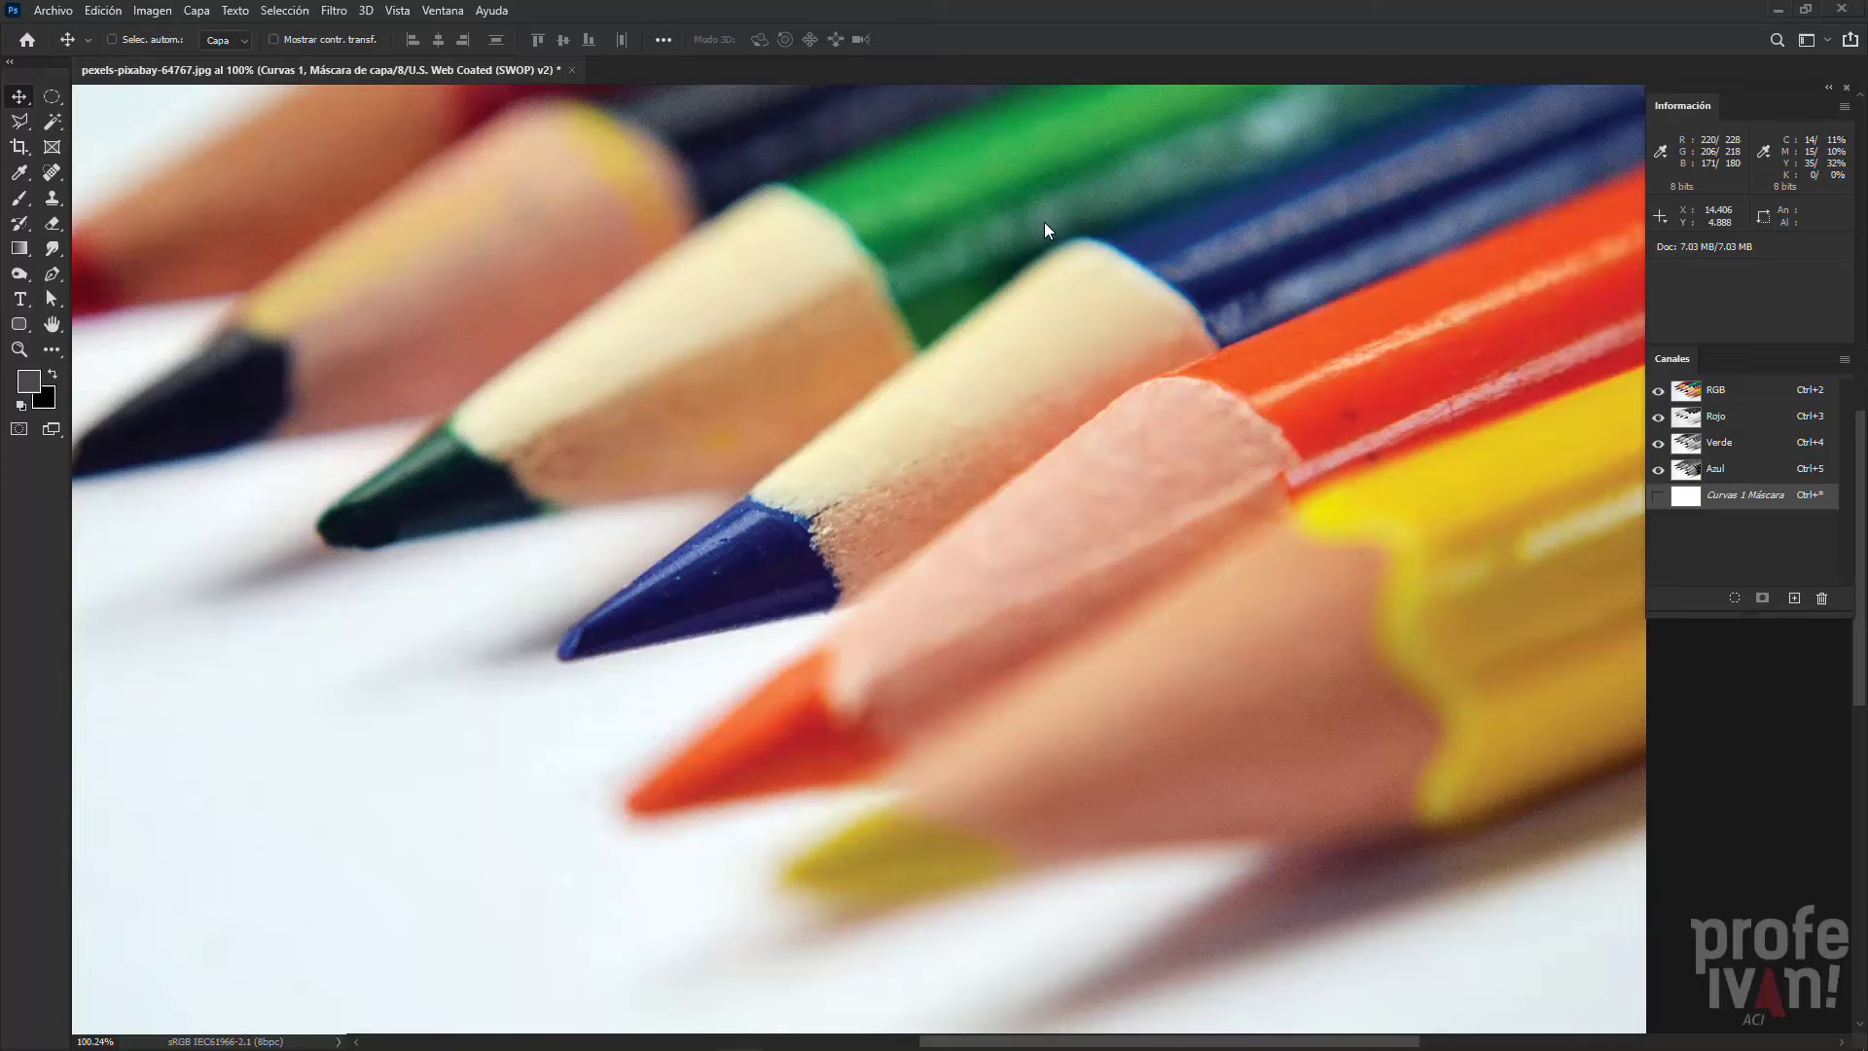
left_click(118, 12)
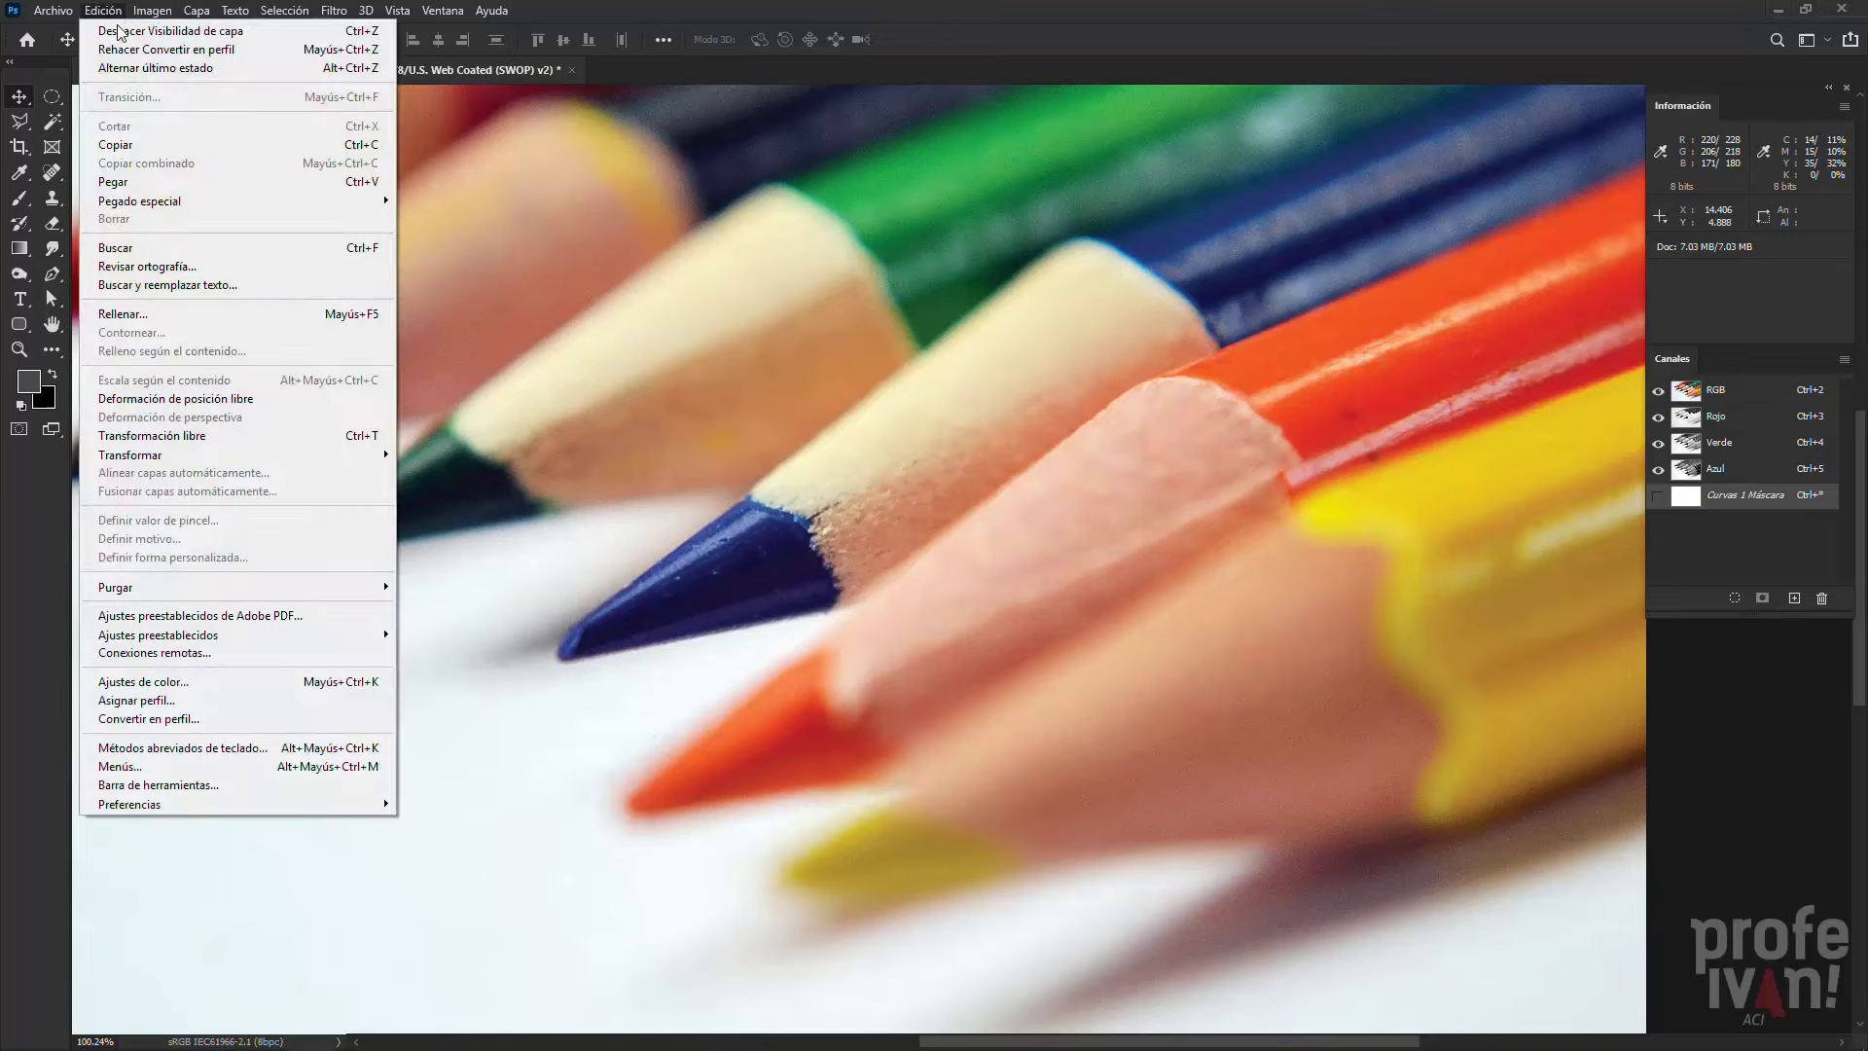
left_click(218, 720)
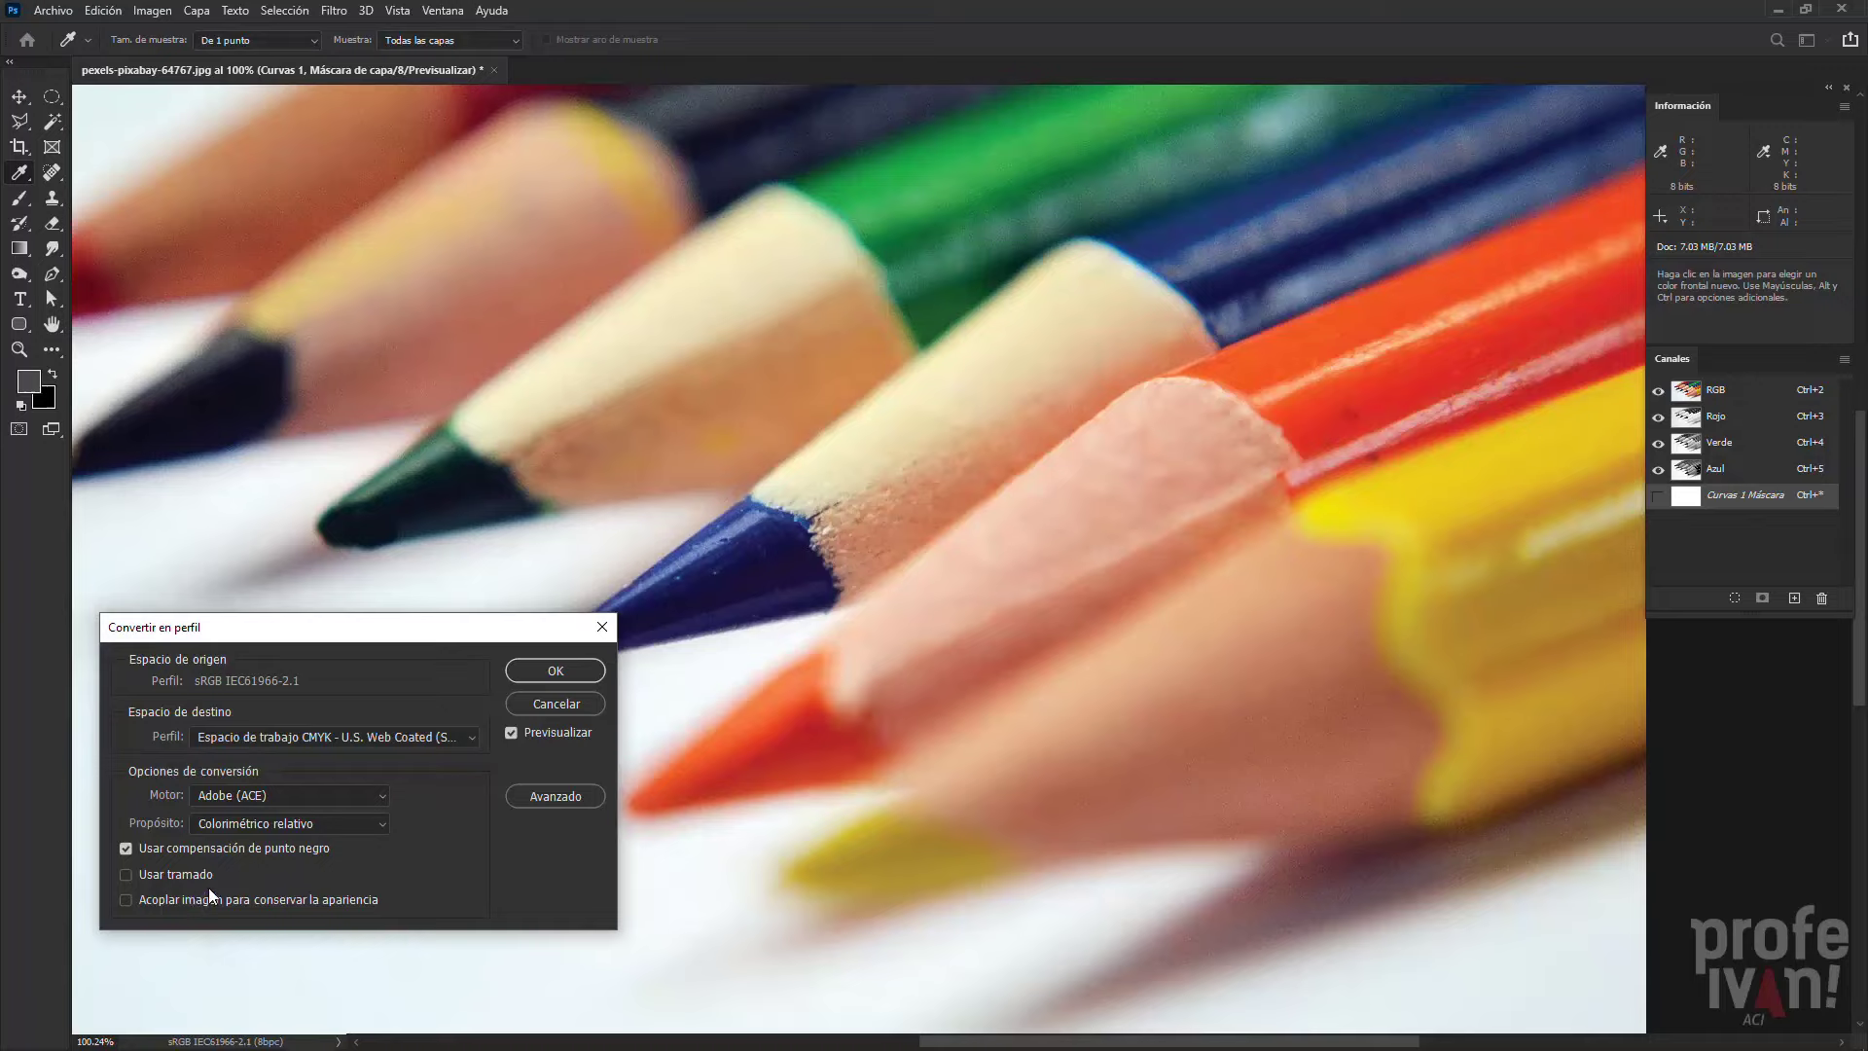
left_click(511, 733)
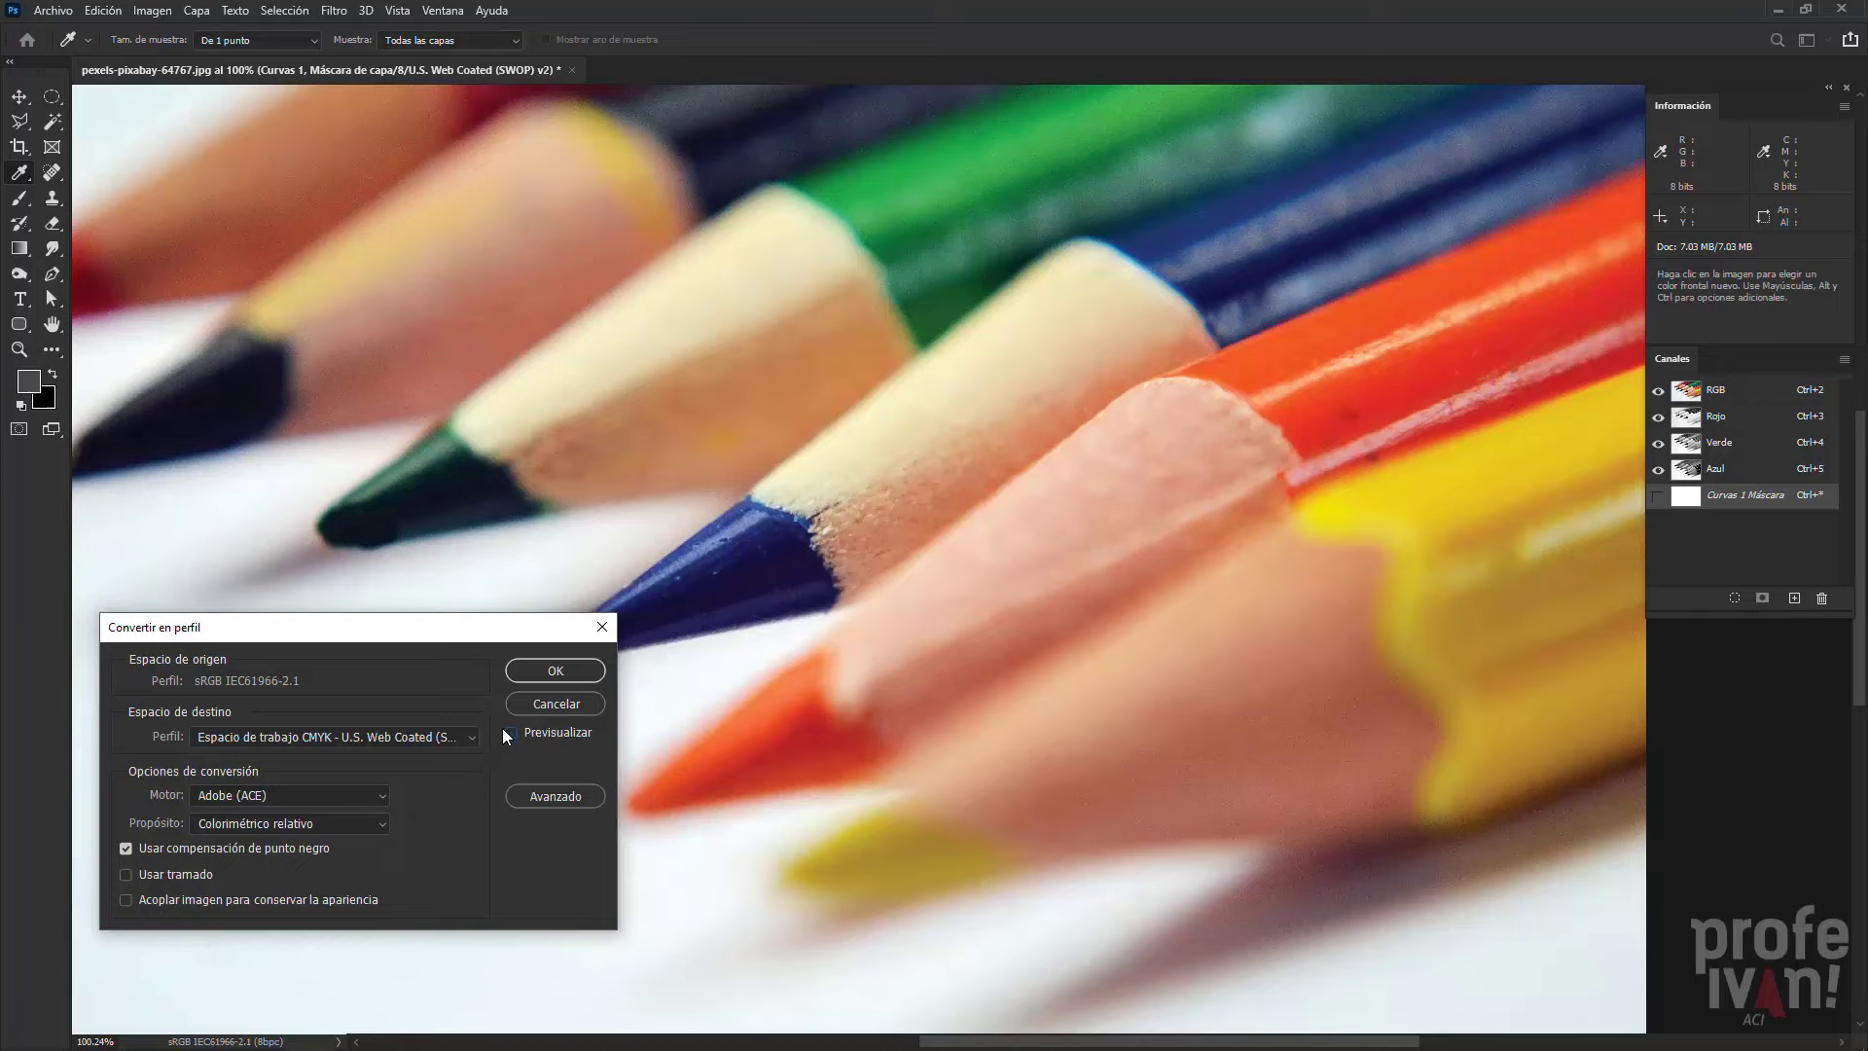
left_click(556, 671)
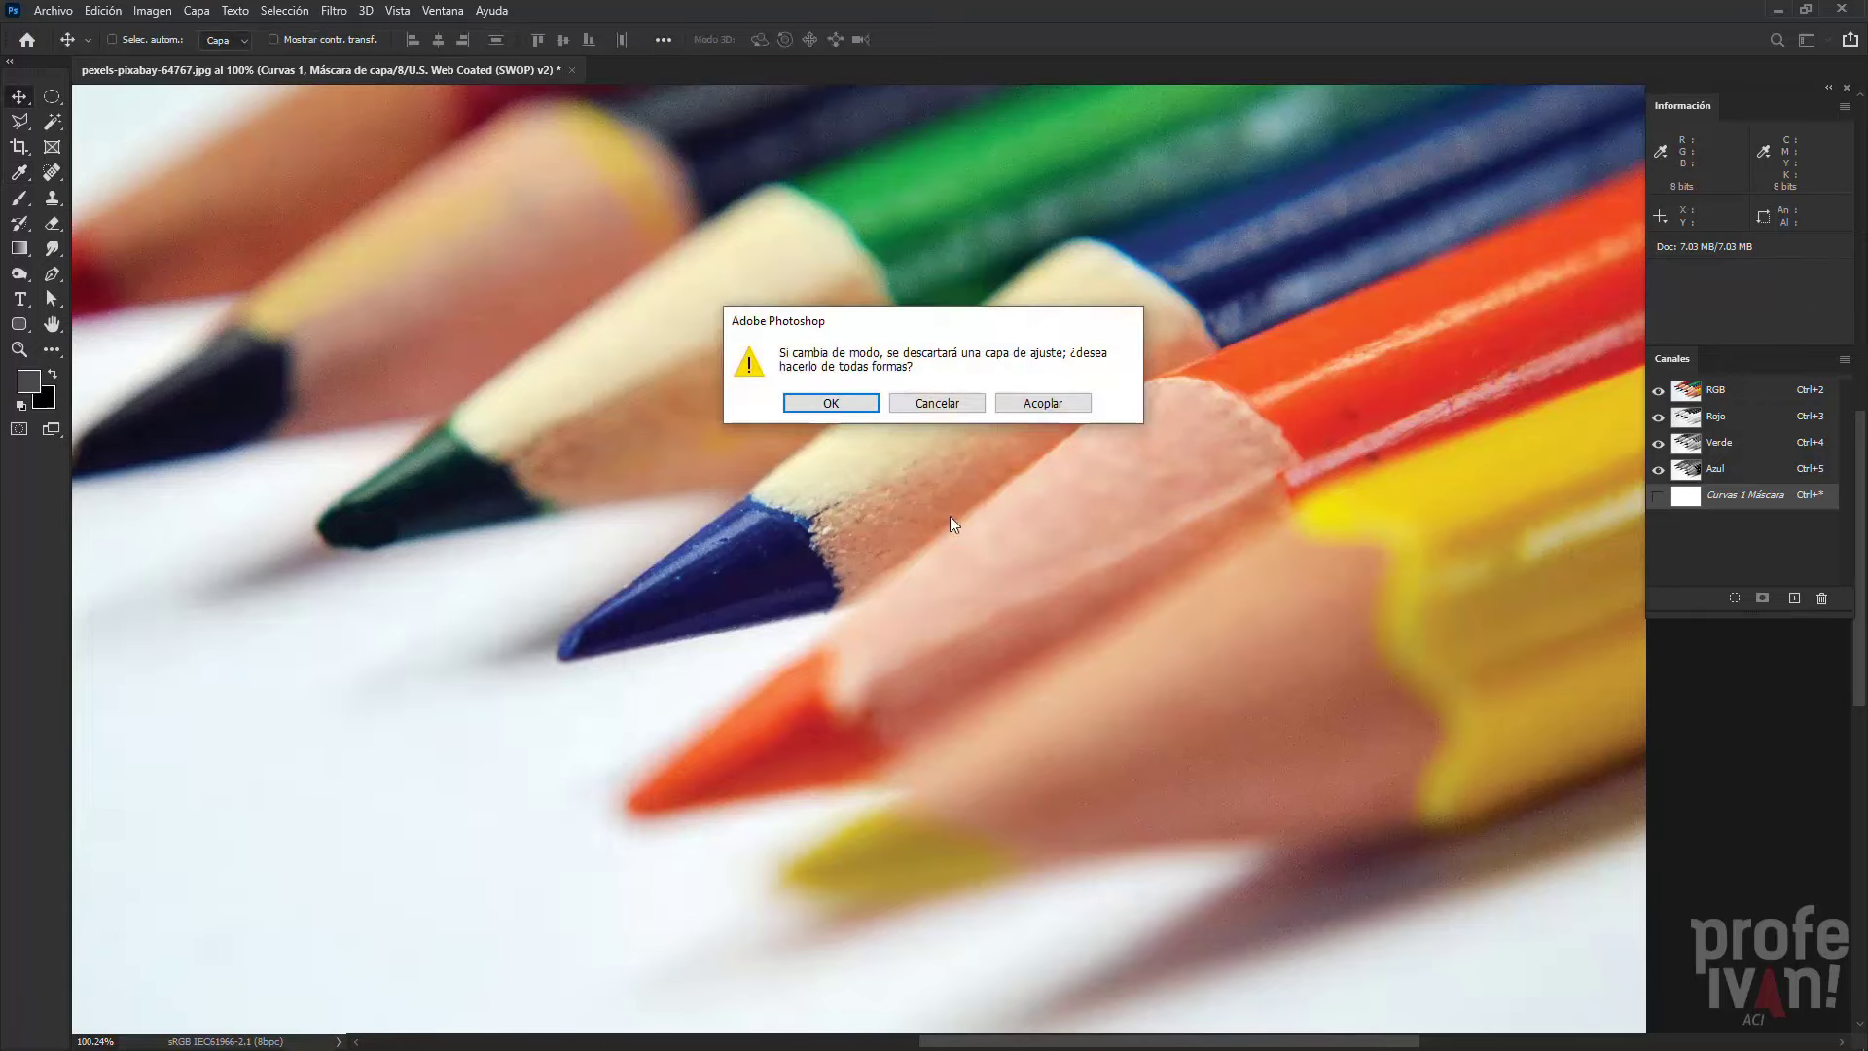
left_click(1053, 407)
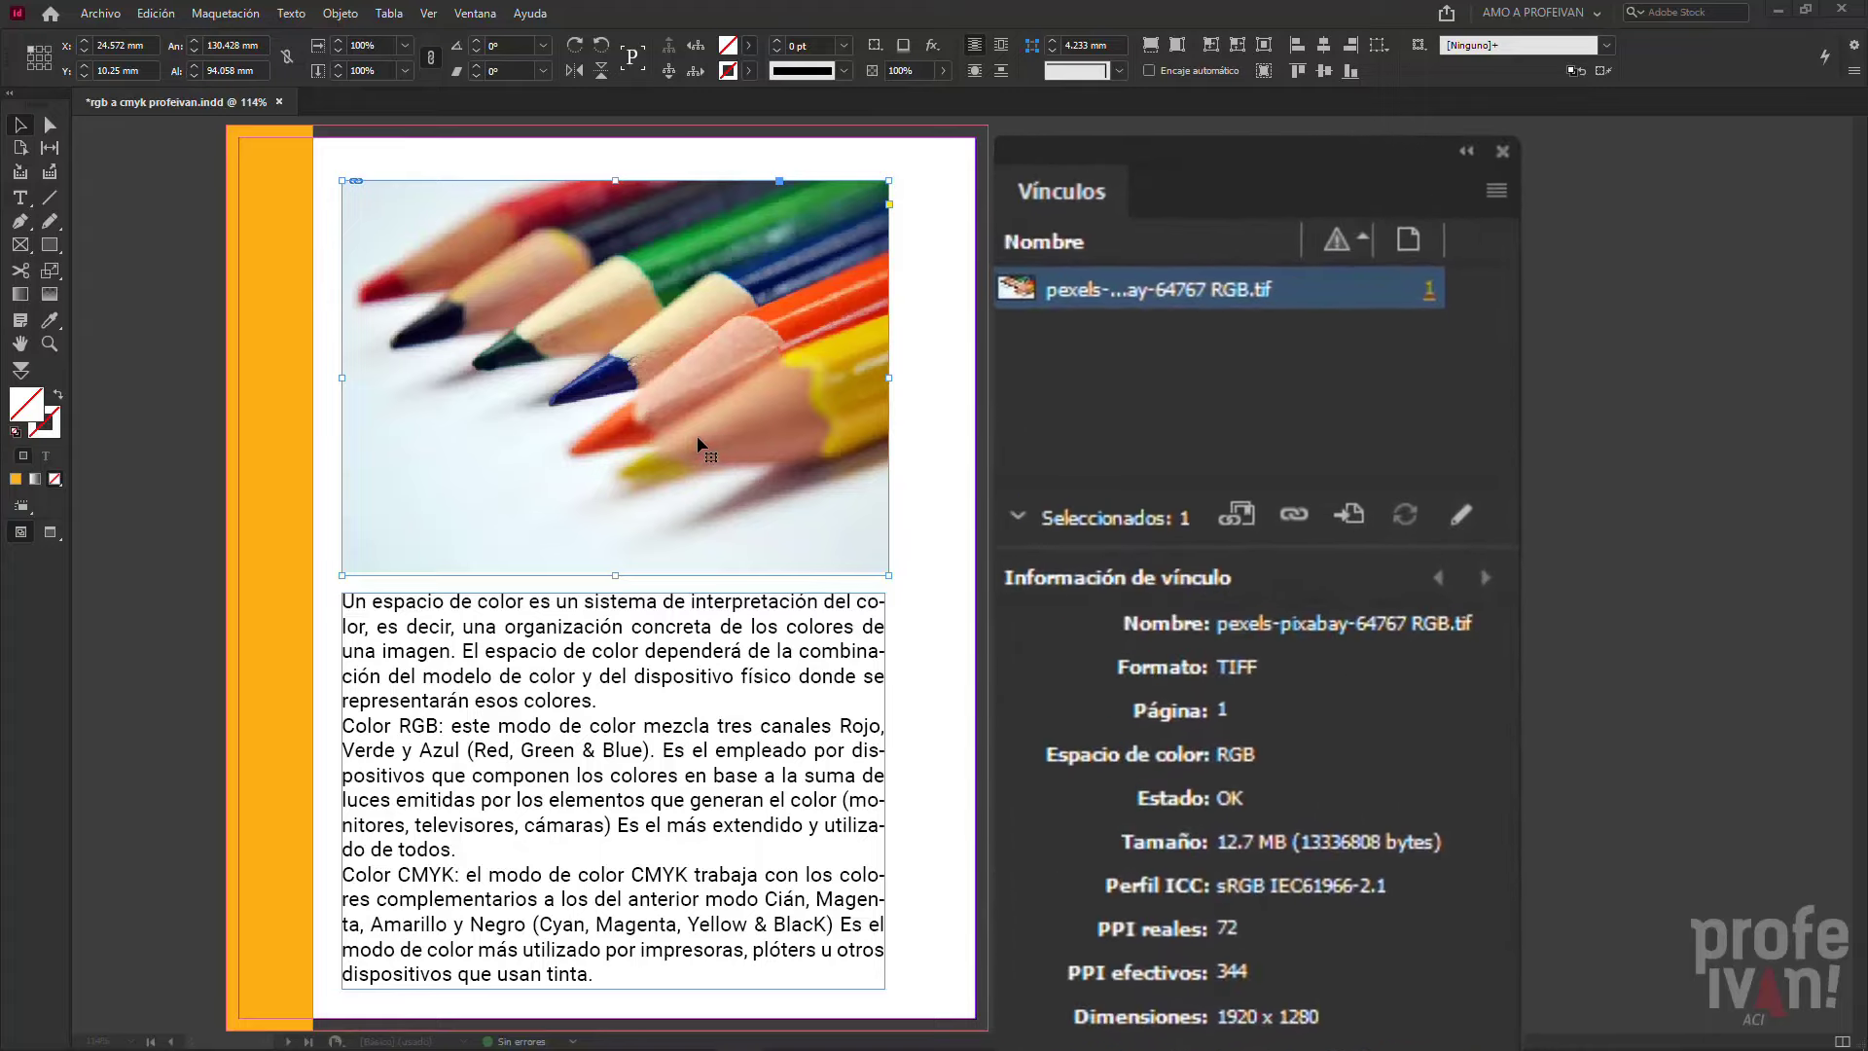
Export the layout as rgb directo.pdf with the [Calidad de prensa] preset, reviewing its compression settings
key("ctrl+shift+a")
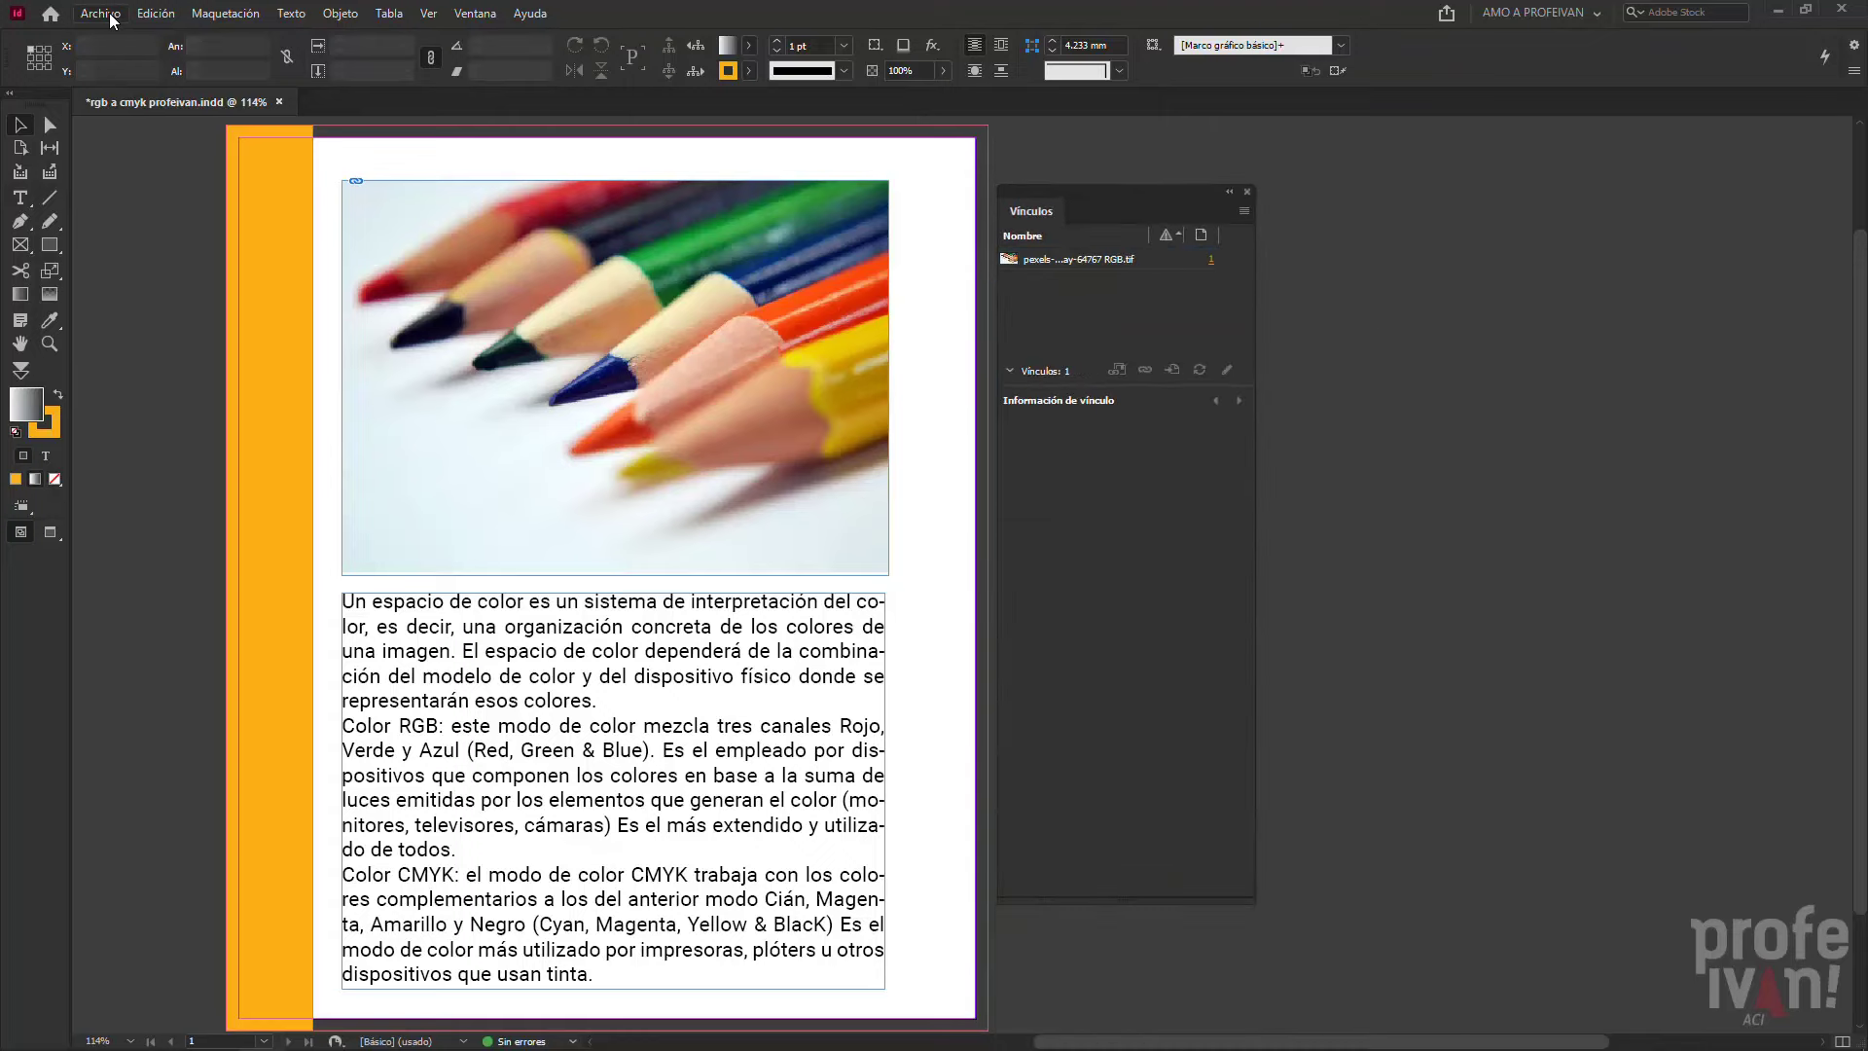
left_click(113, 19)
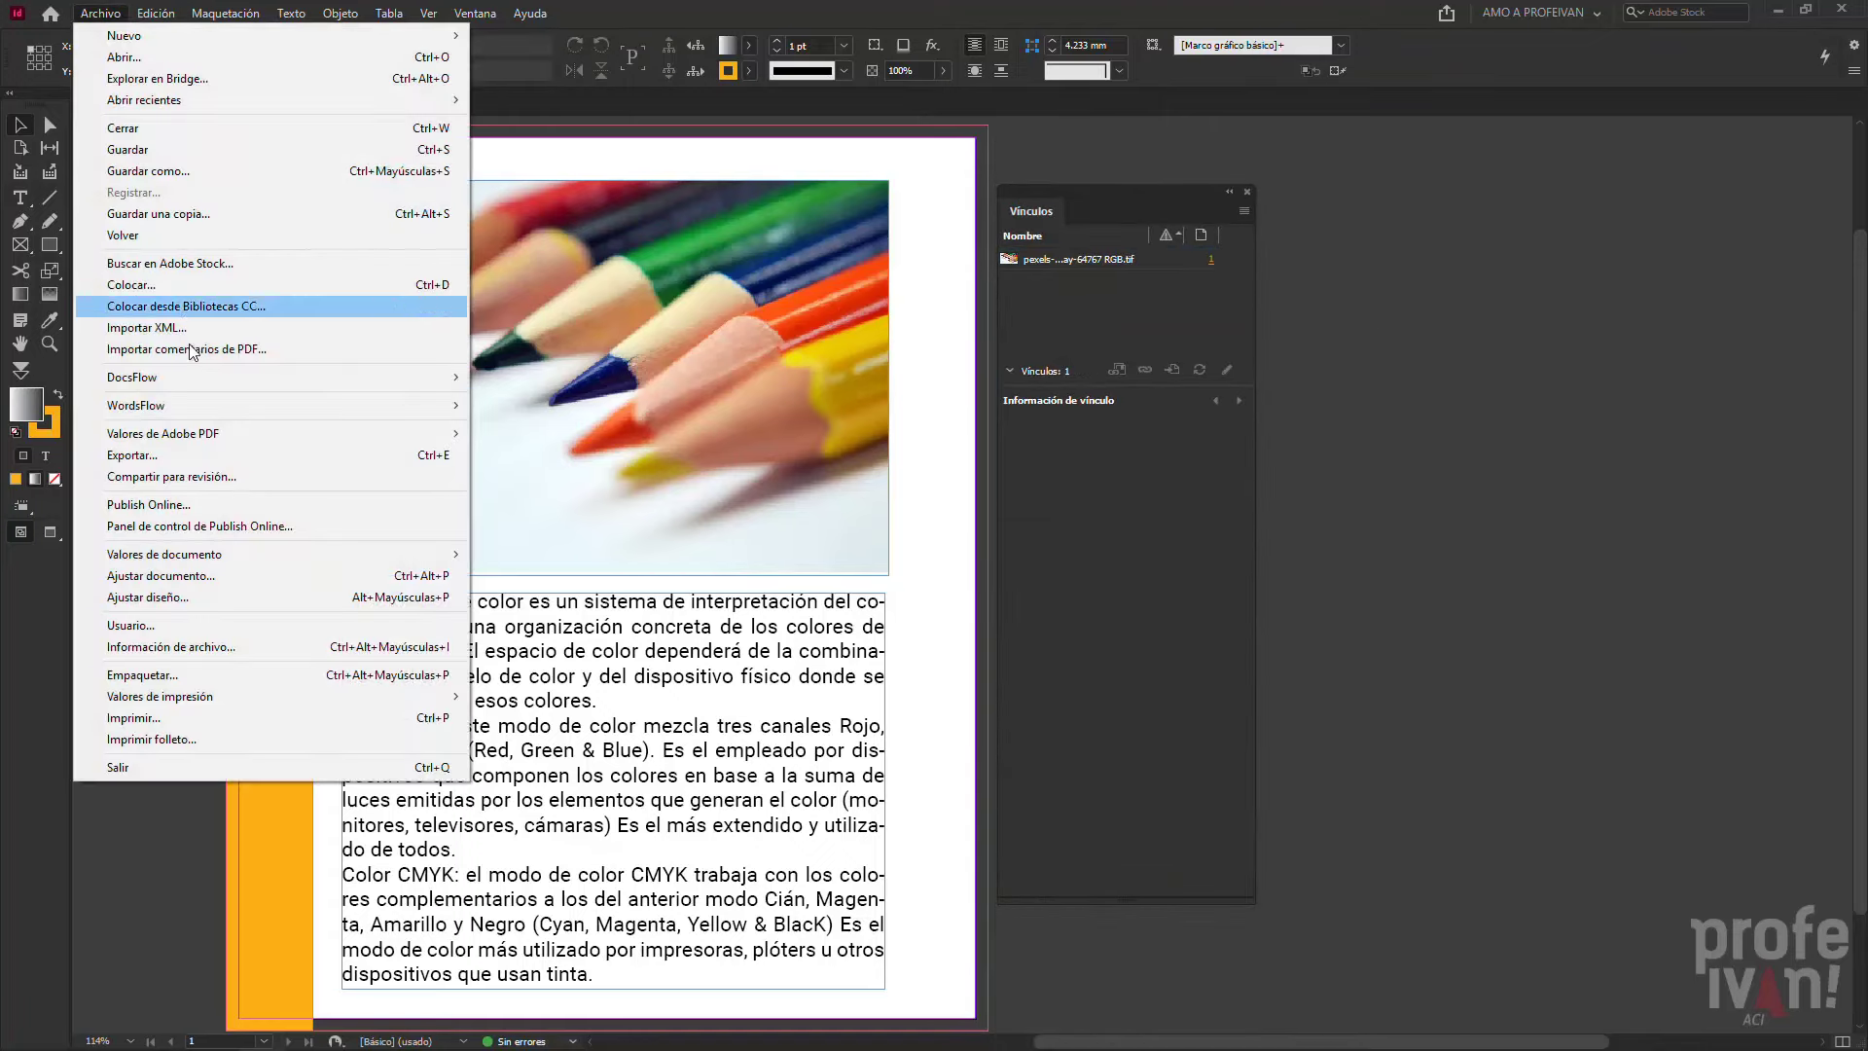
left_click(212, 455)
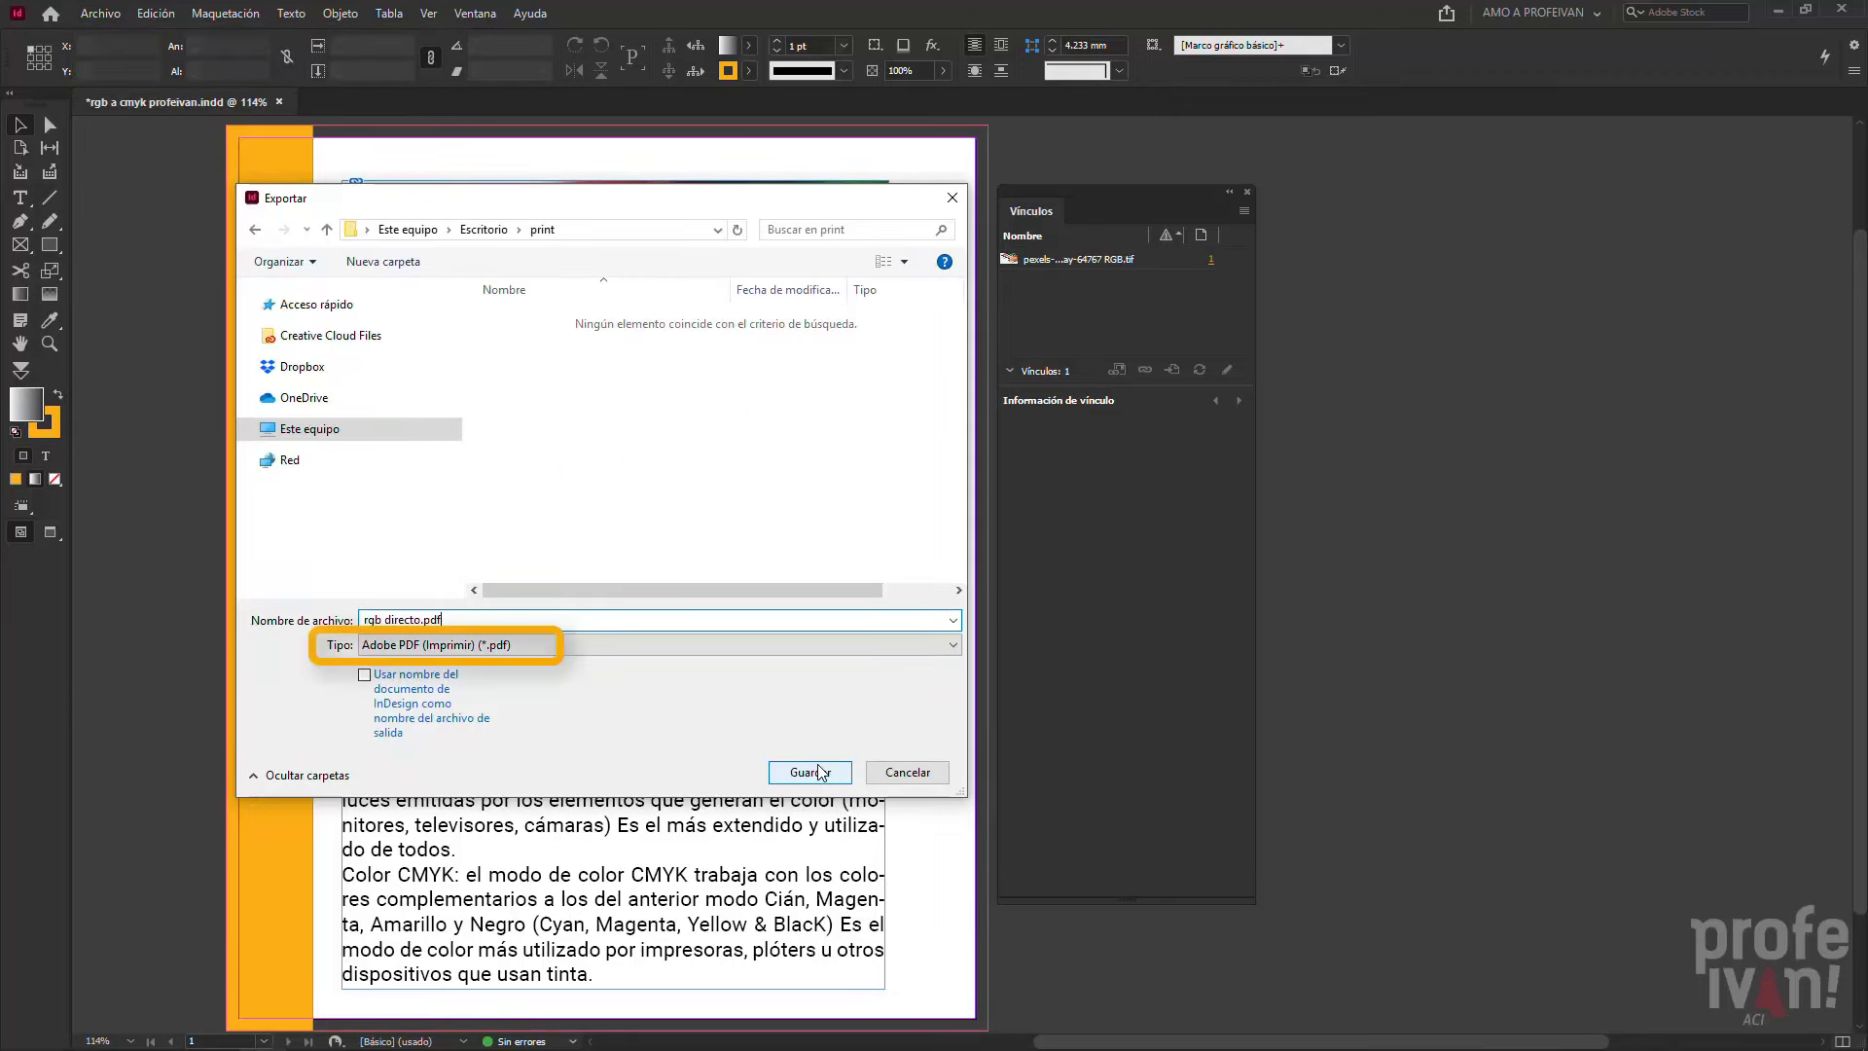
left_click(820, 771)
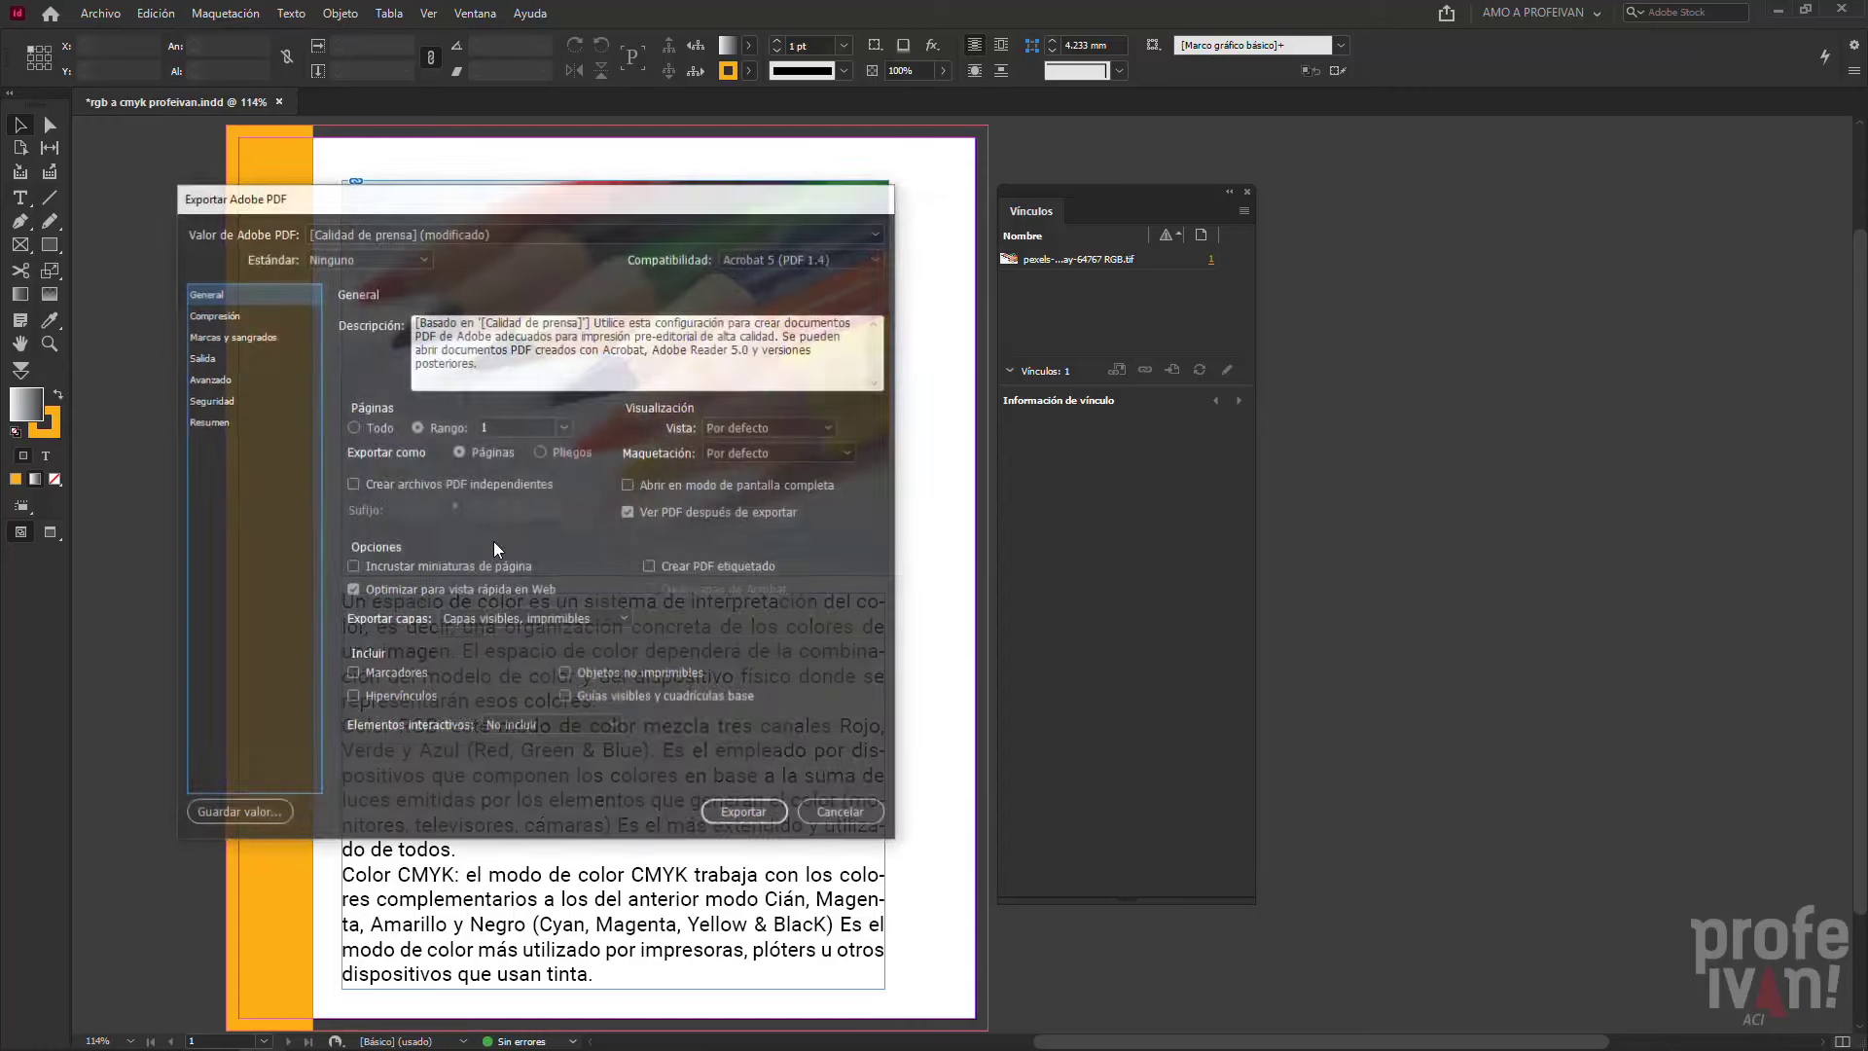
left_click(434, 232)
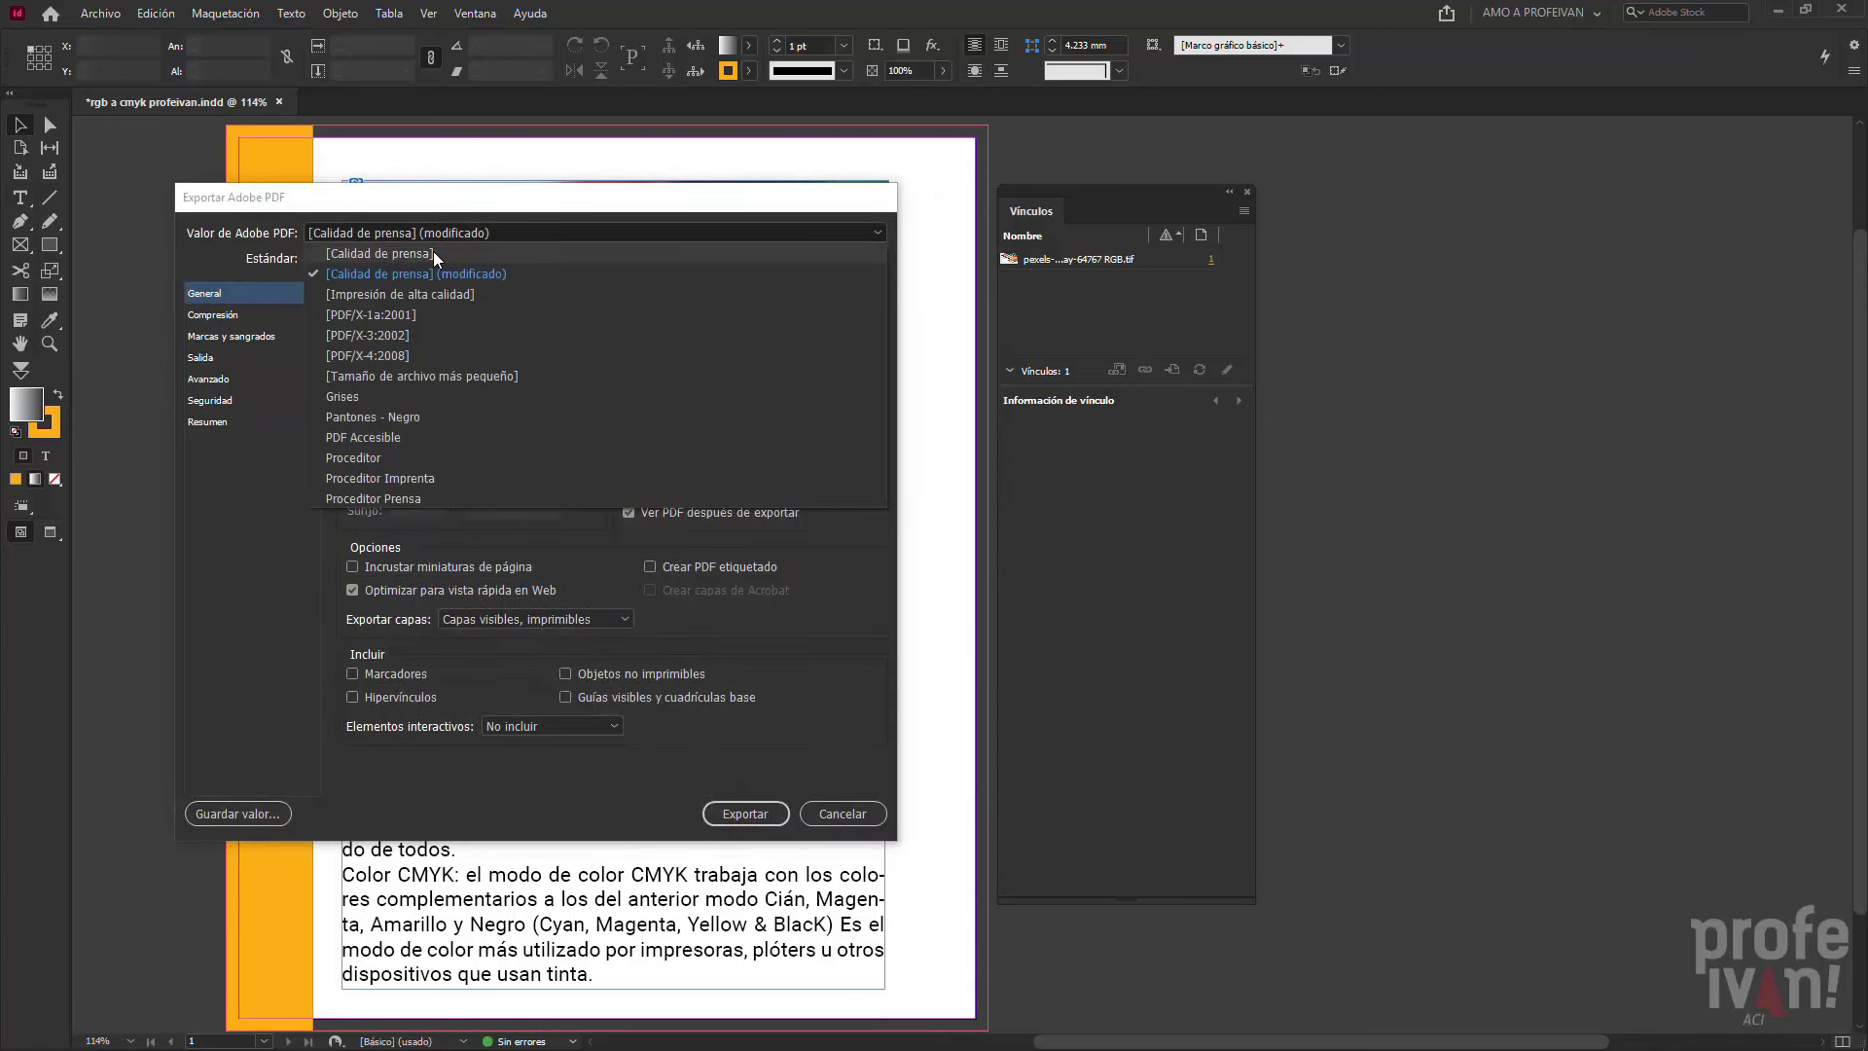
left_click(434, 253)
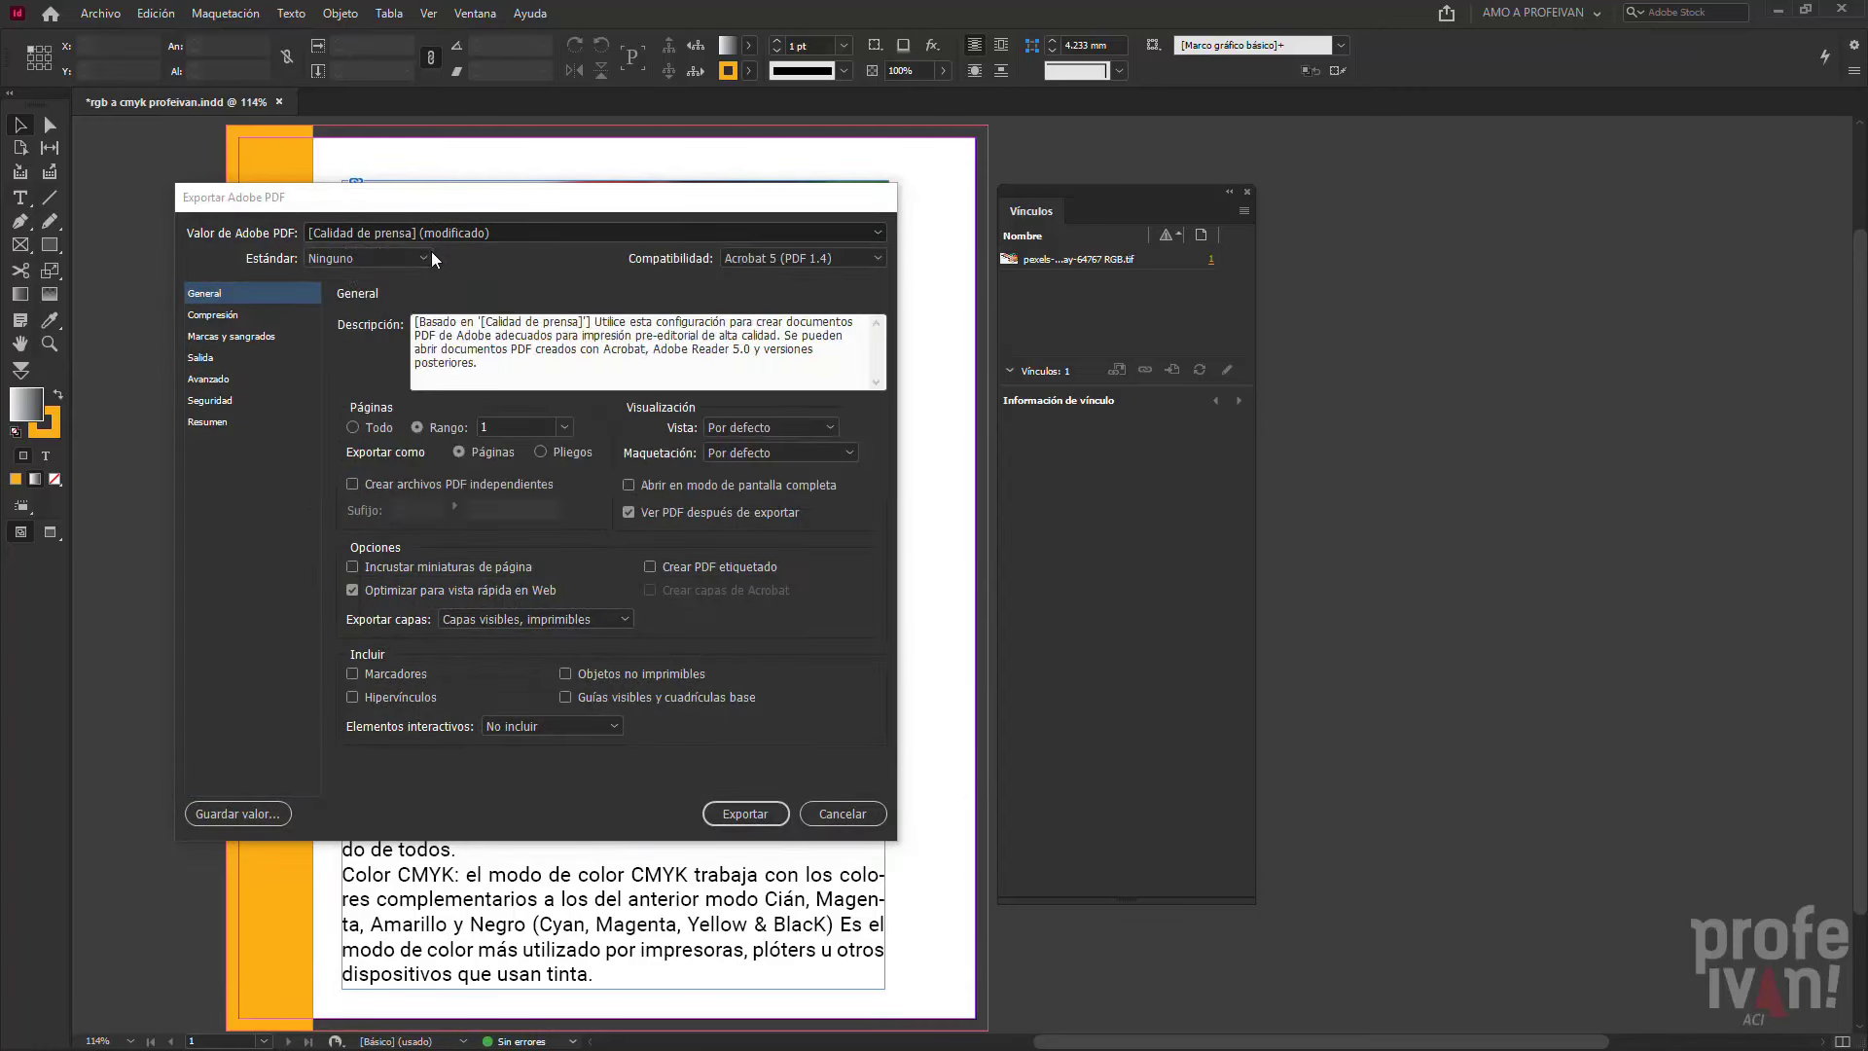
left_click(252, 582)
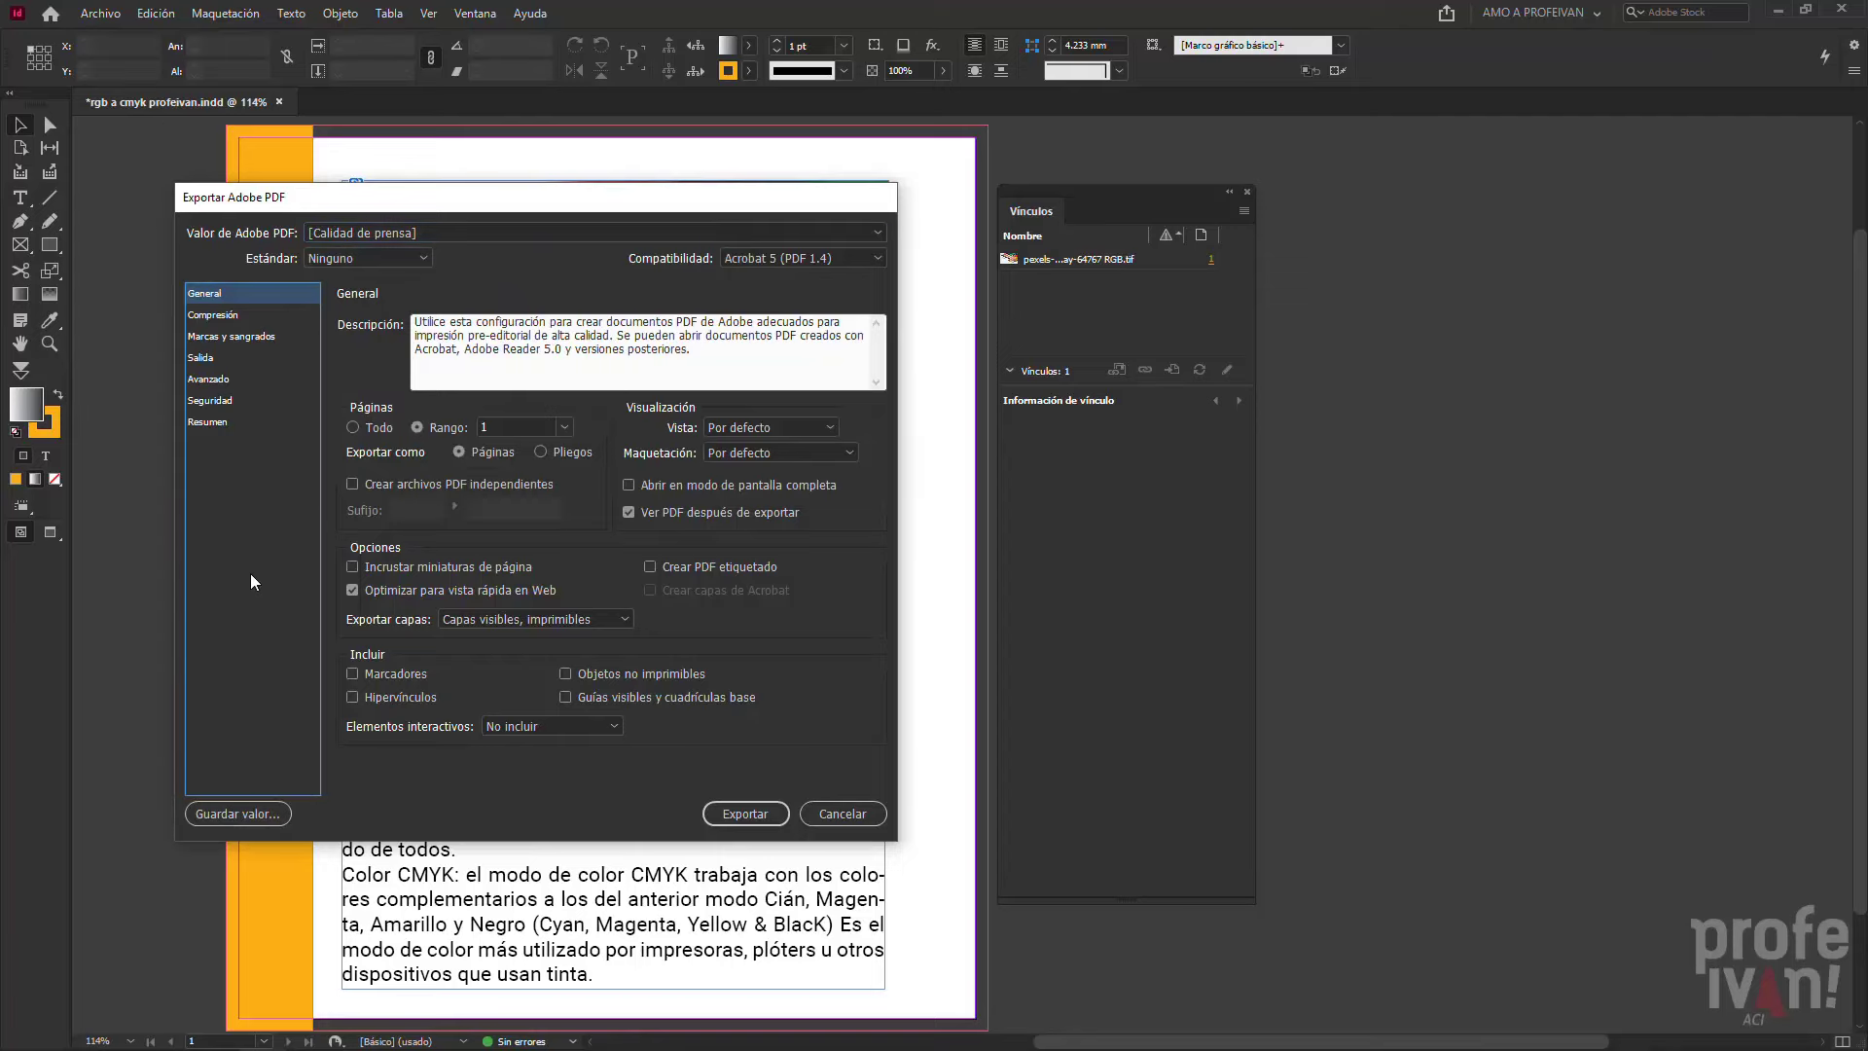
left_click(226, 313)
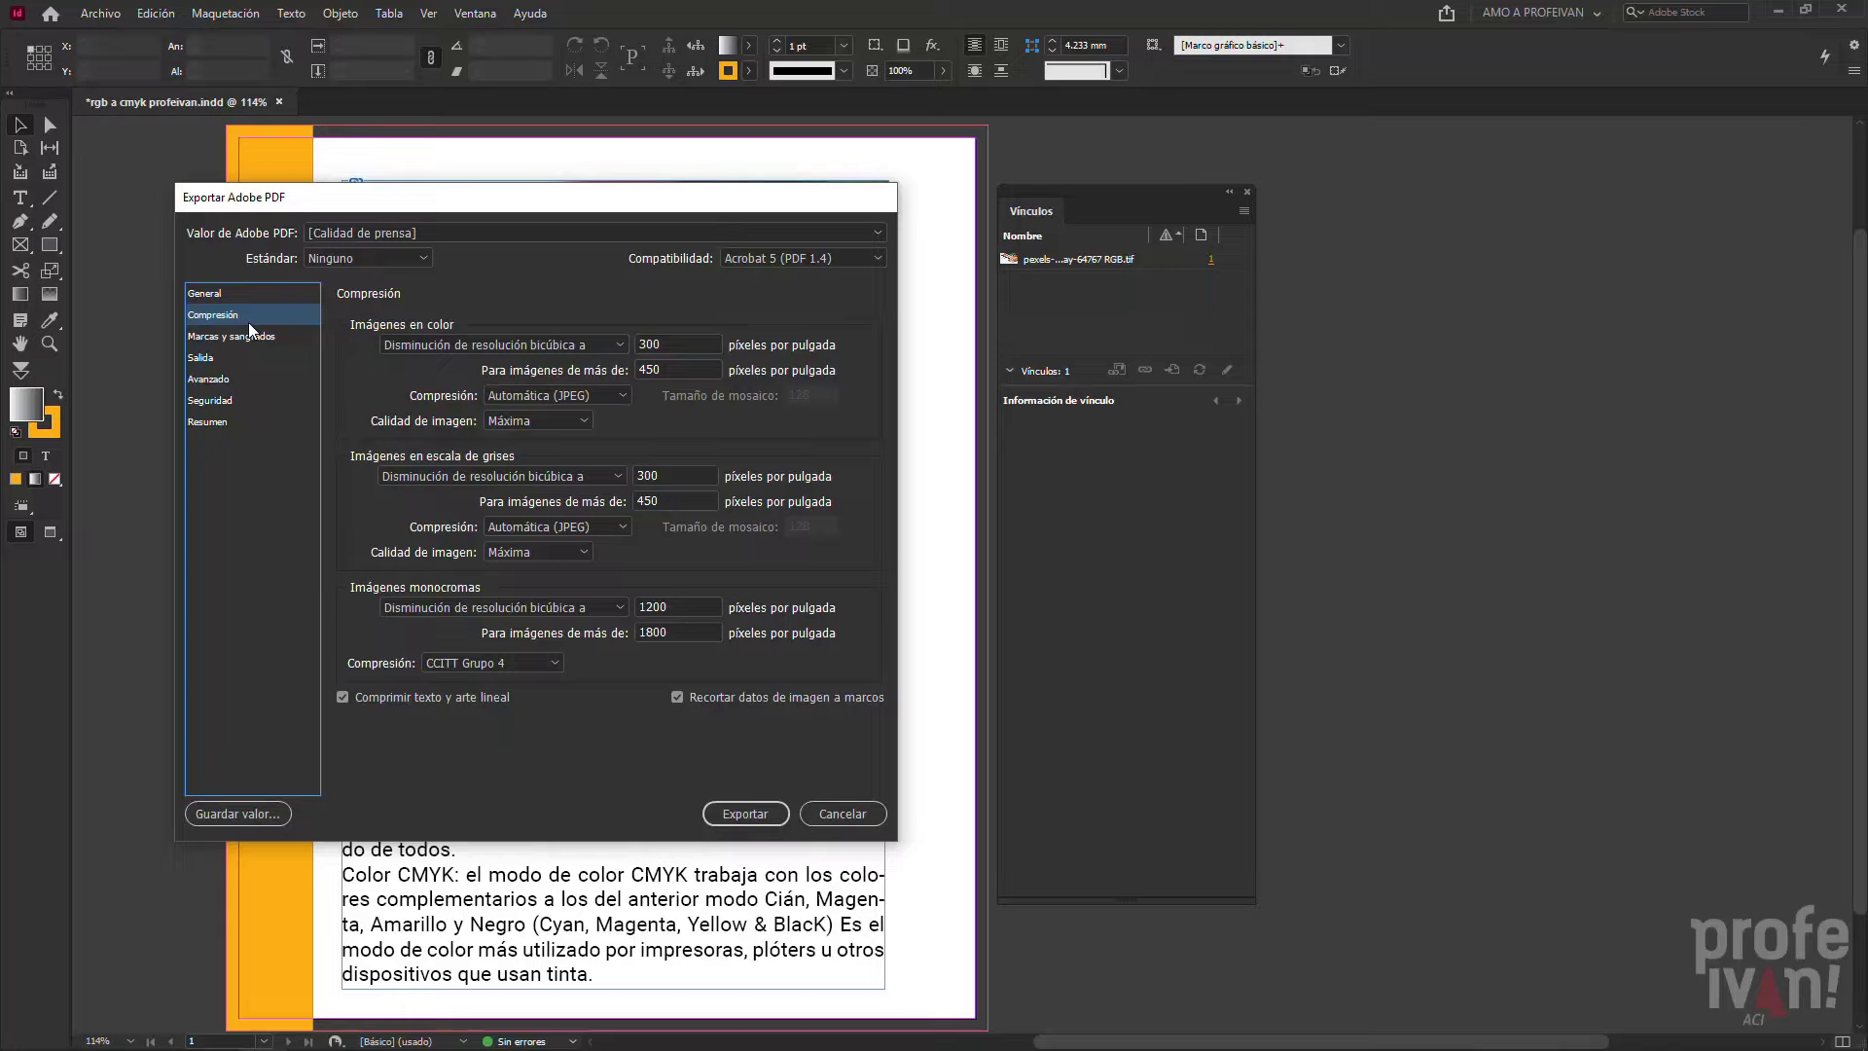
Set Salida to Convertir a destino (mantener valores) with document CMYK U.S. Web Coated (SWOP) v2, then export
left_click(213, 360)
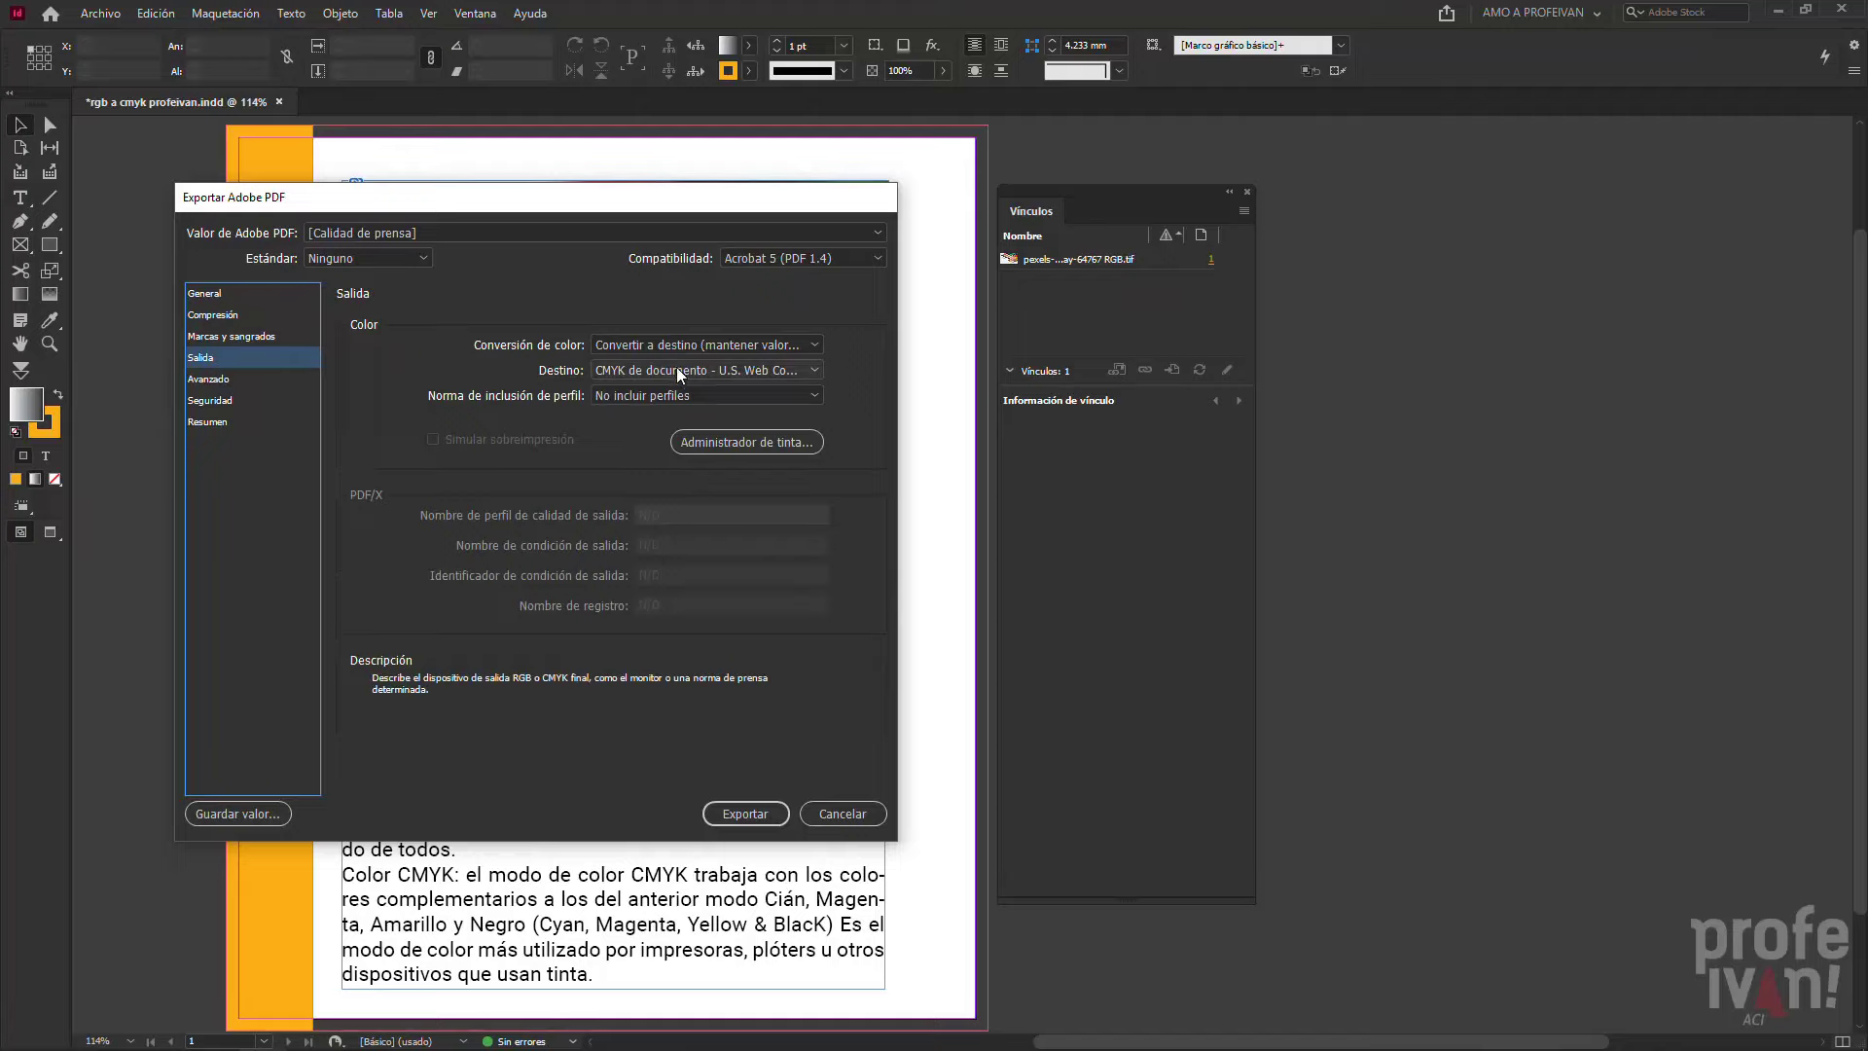
left_click(809, 345)
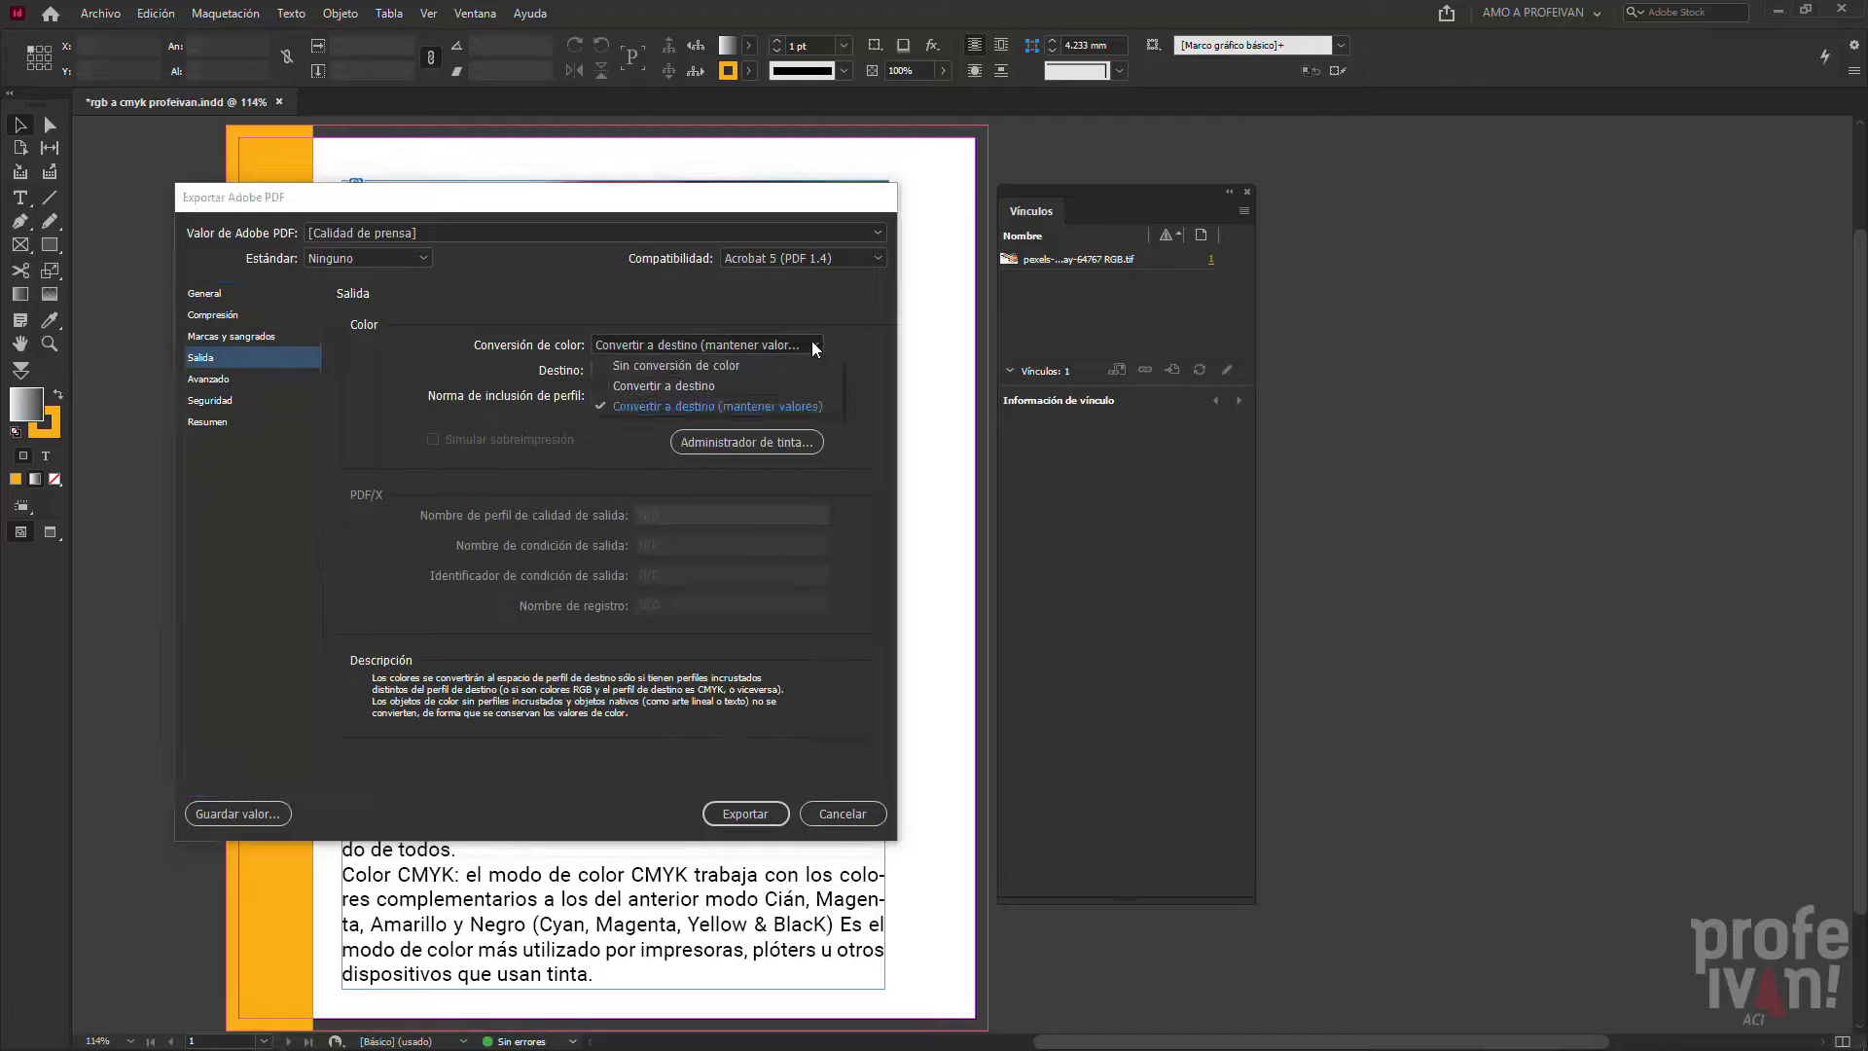
left_click(790, 406)
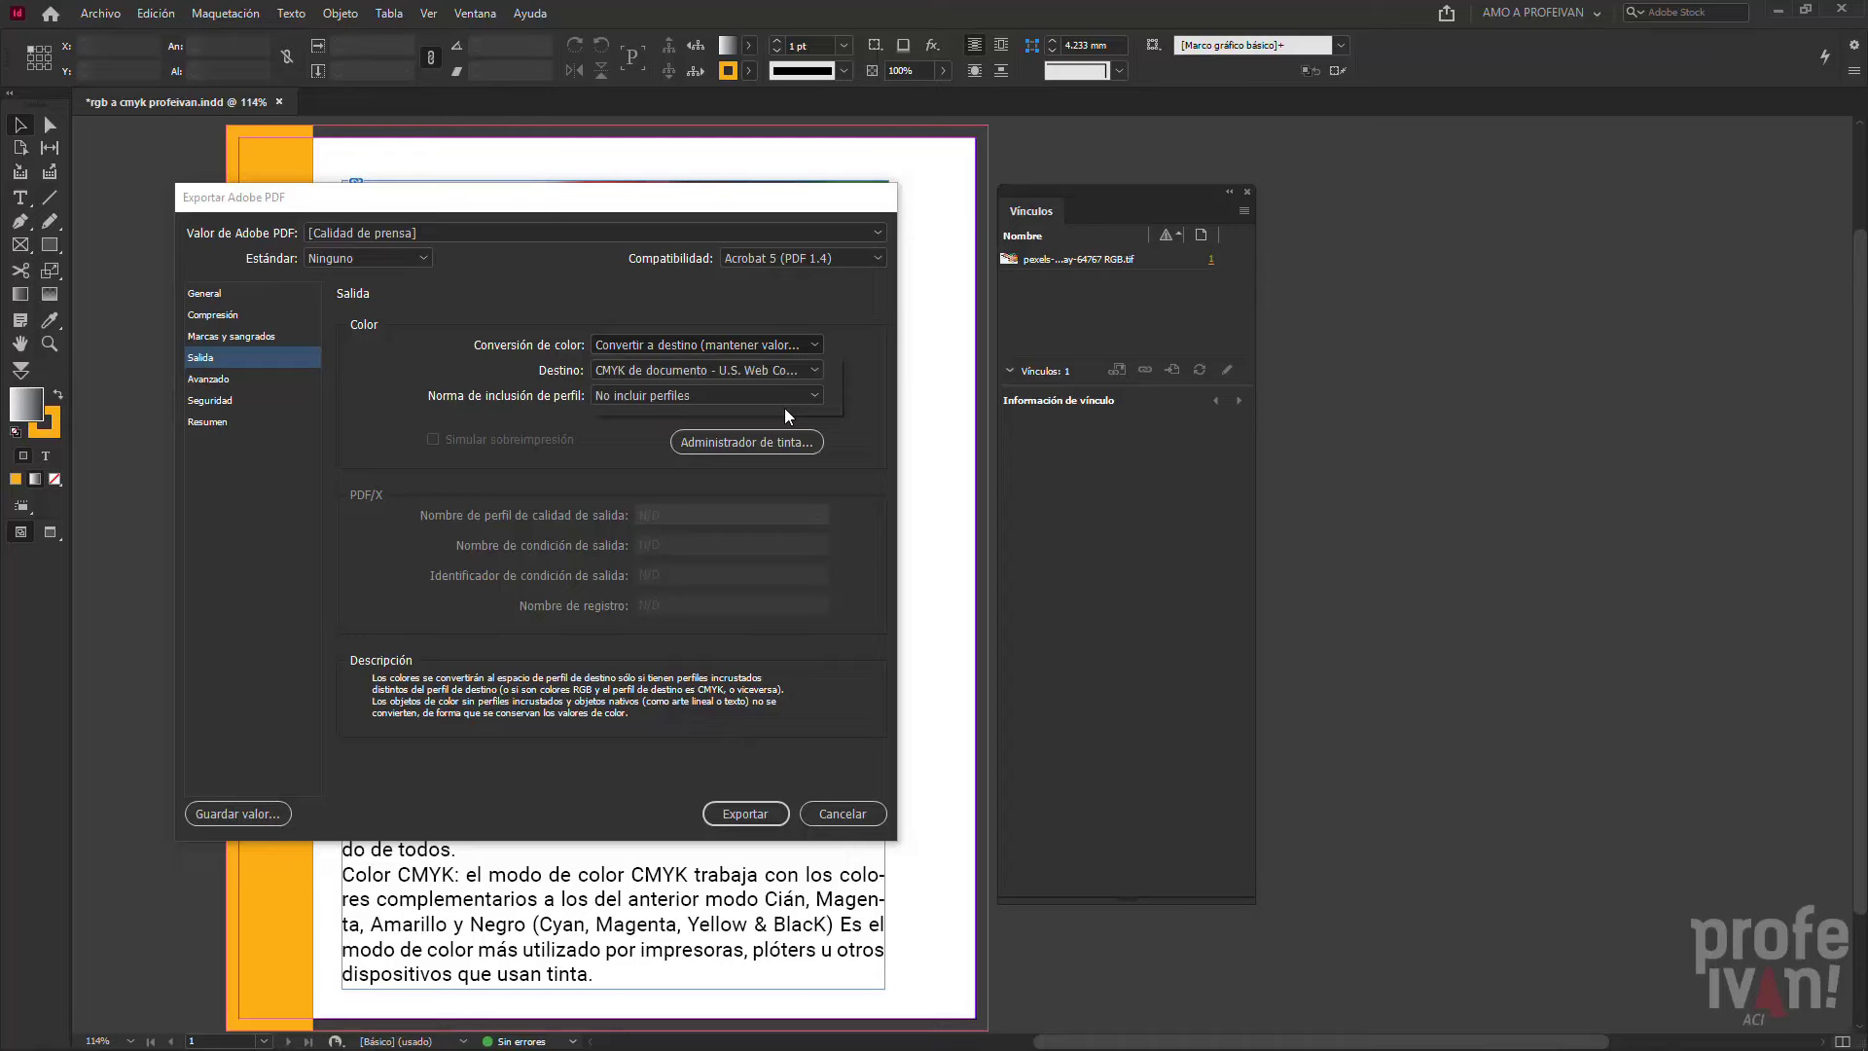
left_click(814, 372)
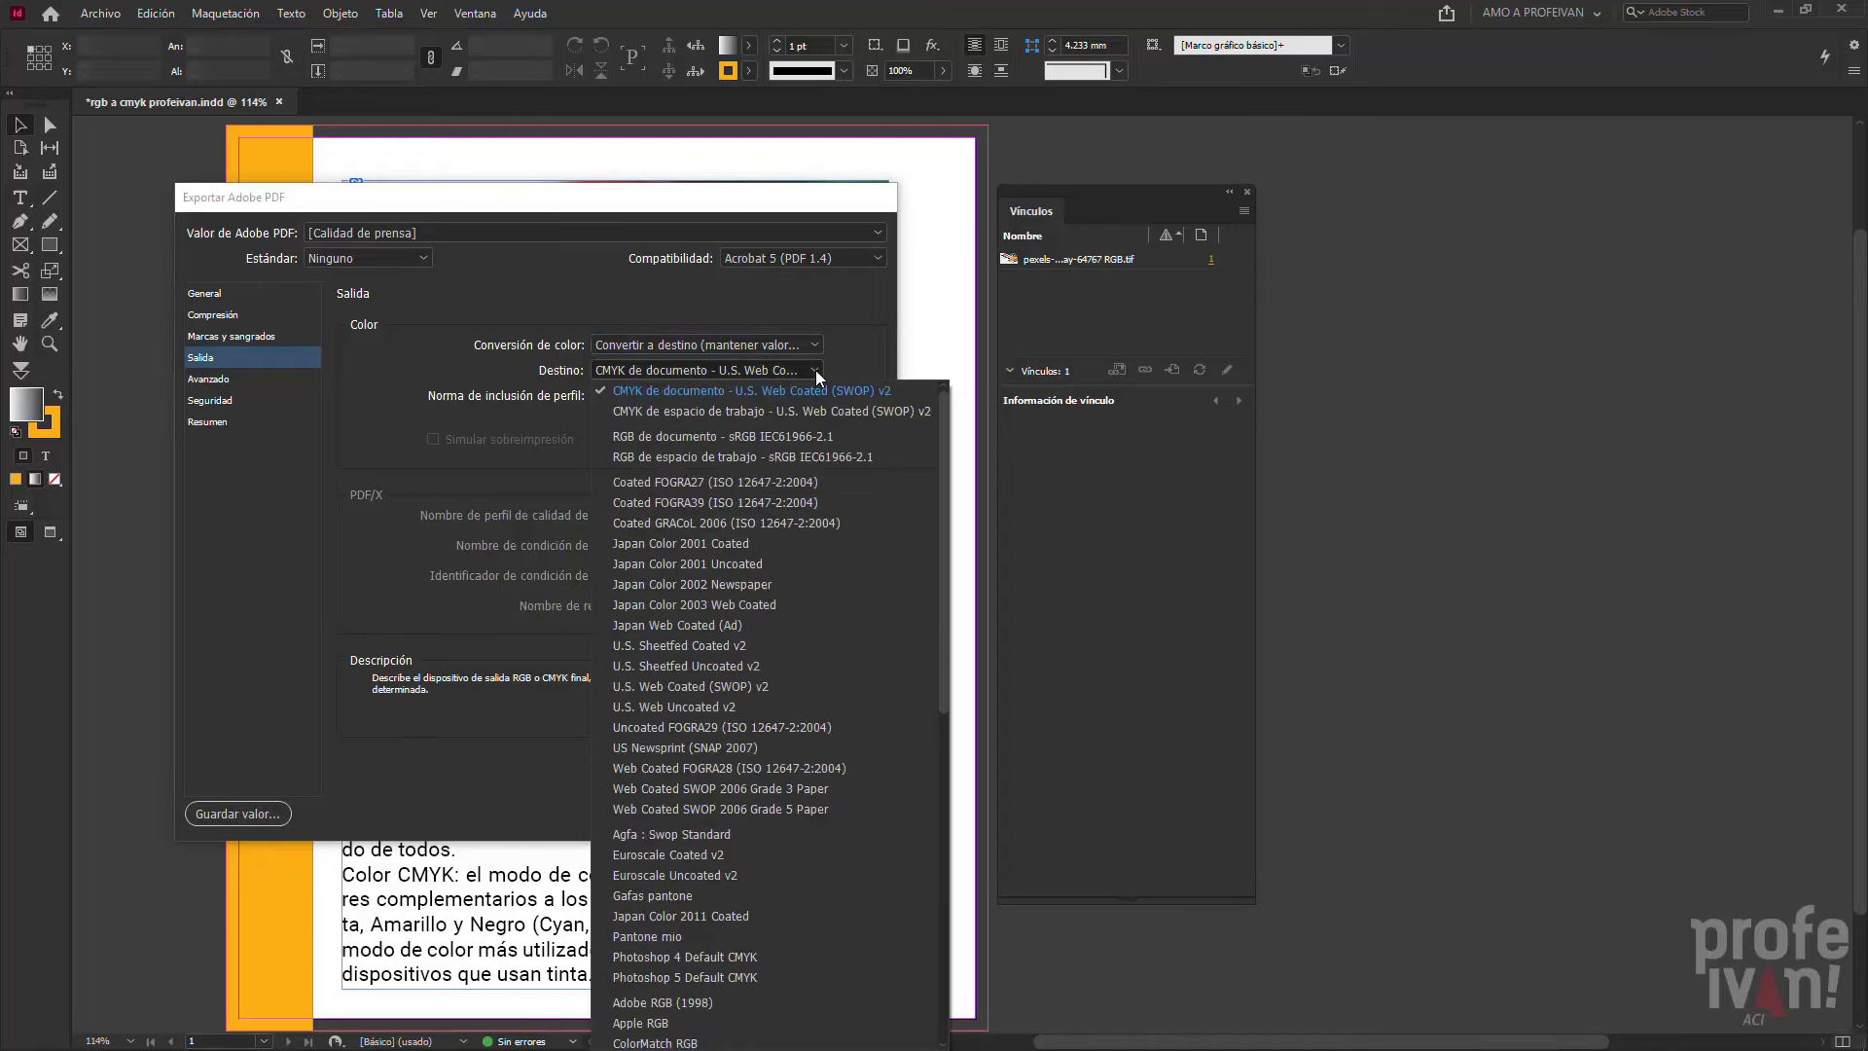
left_click(918, 389)
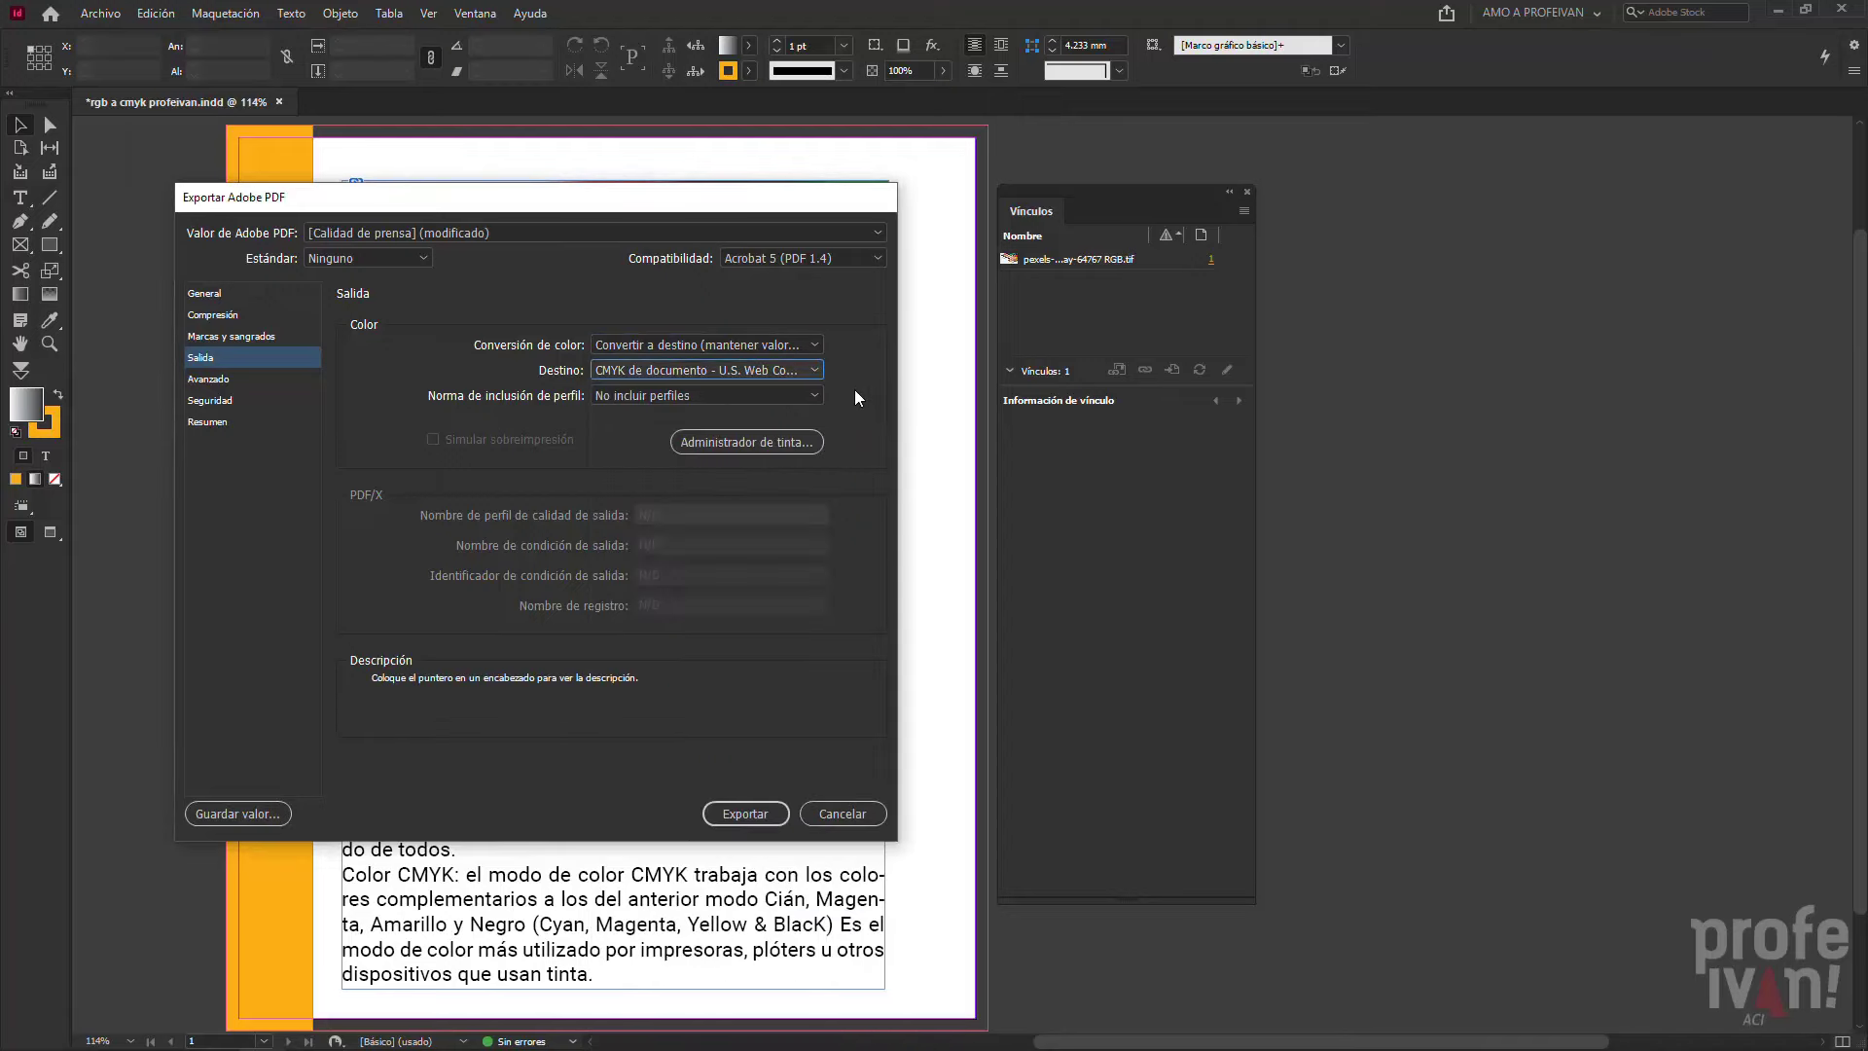
left_click(746, 814)
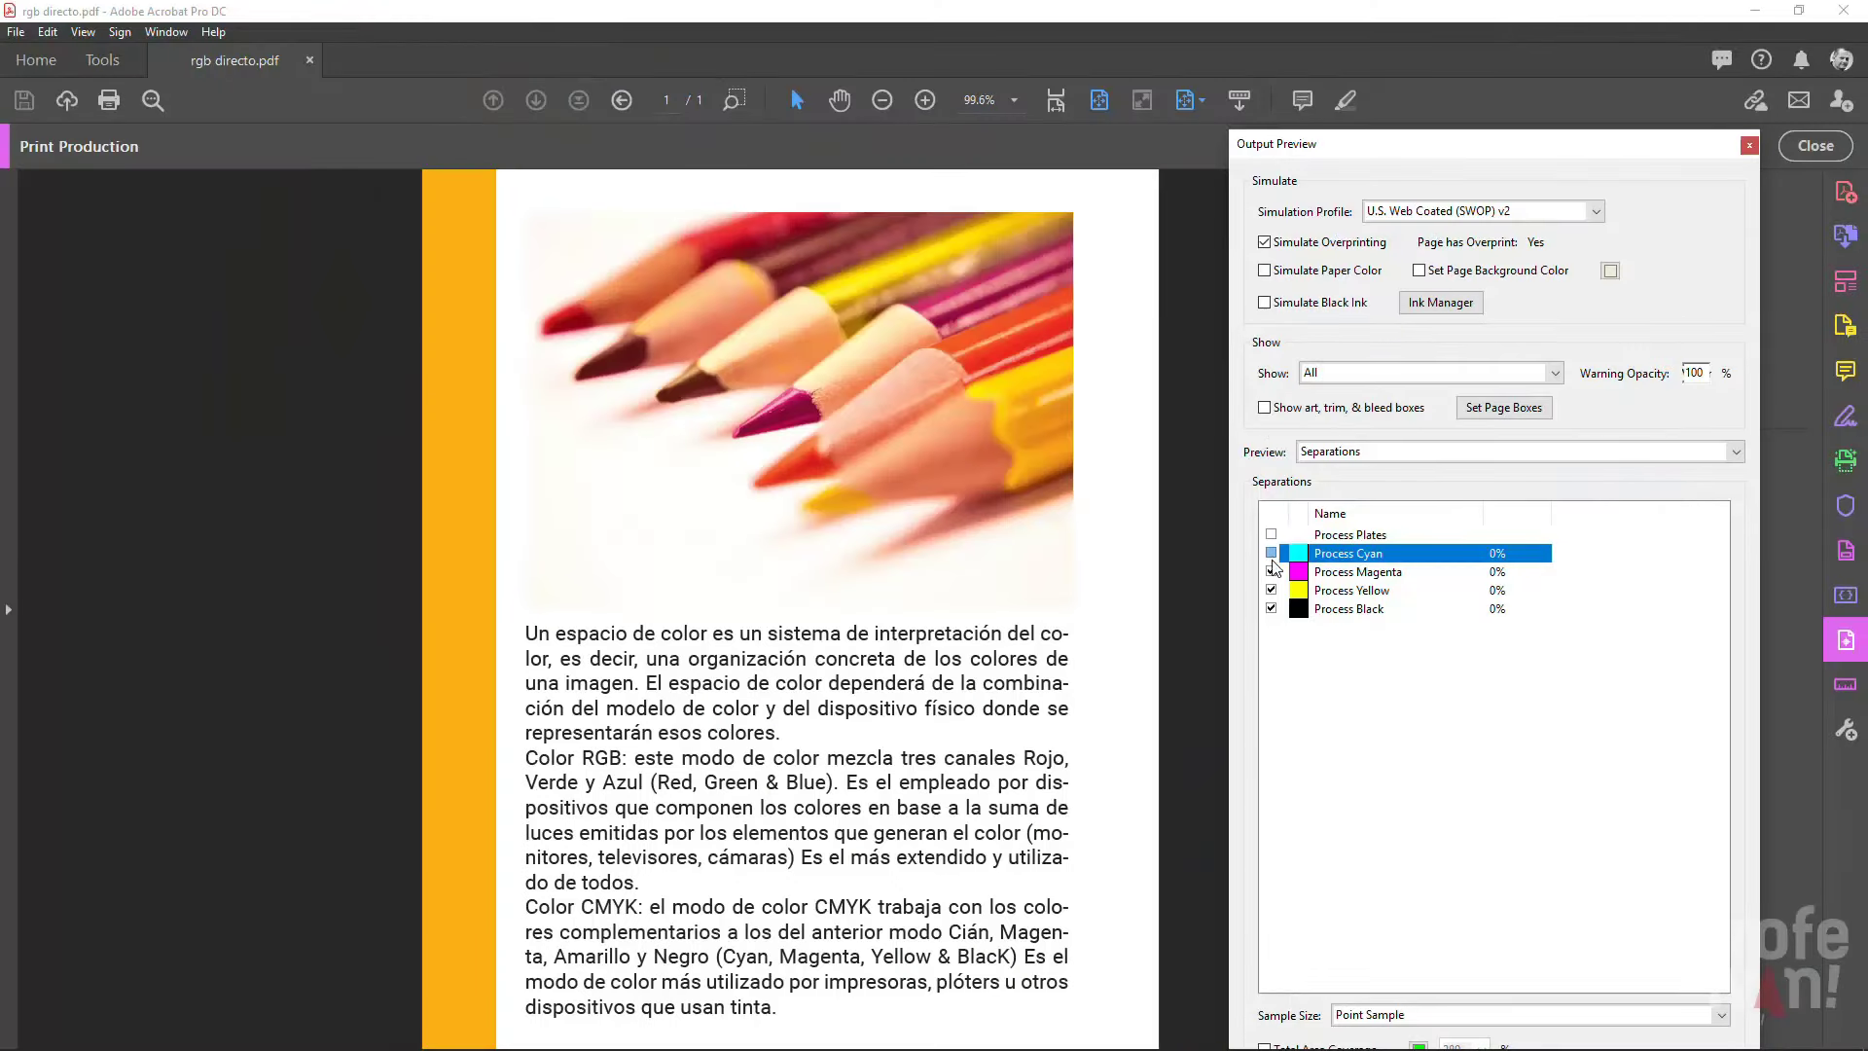
Preview the magenta, yellow, cyan and black plates individually, then restore all plates and close Output Preview
left_click(1271, 572)
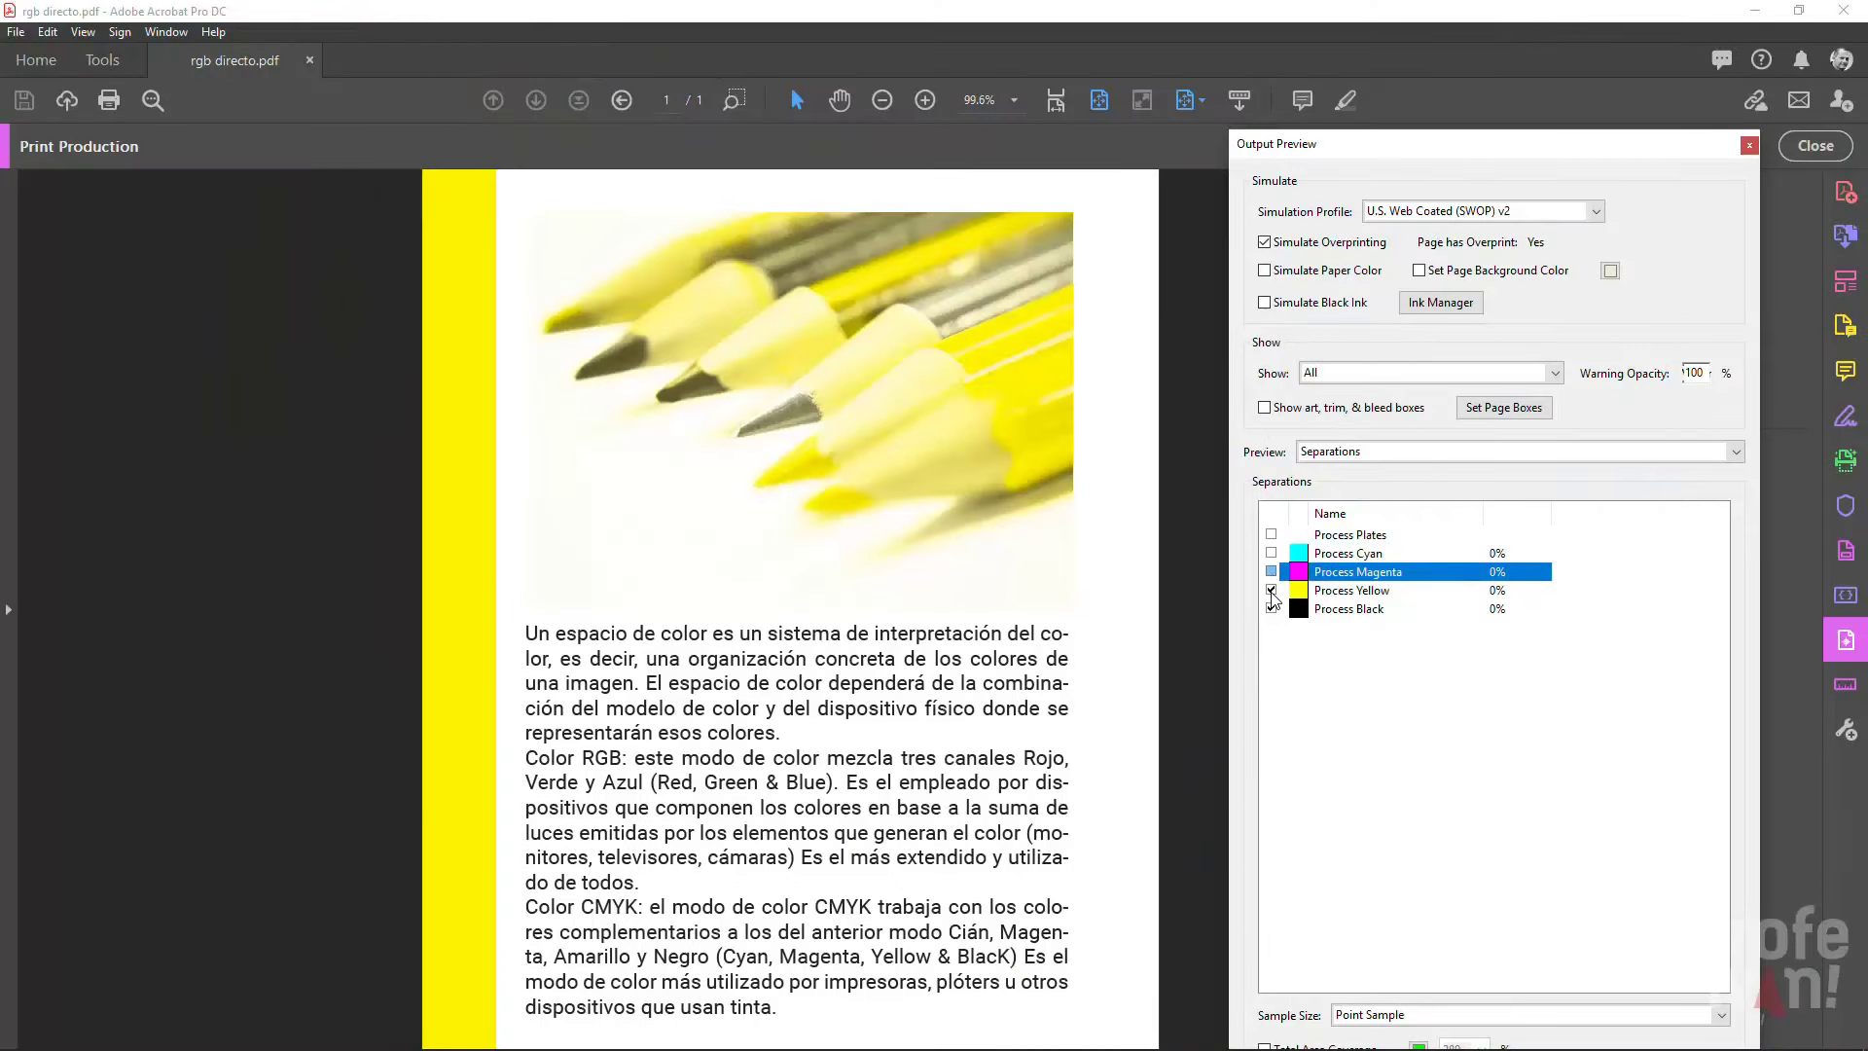
left_click(1271, 590)
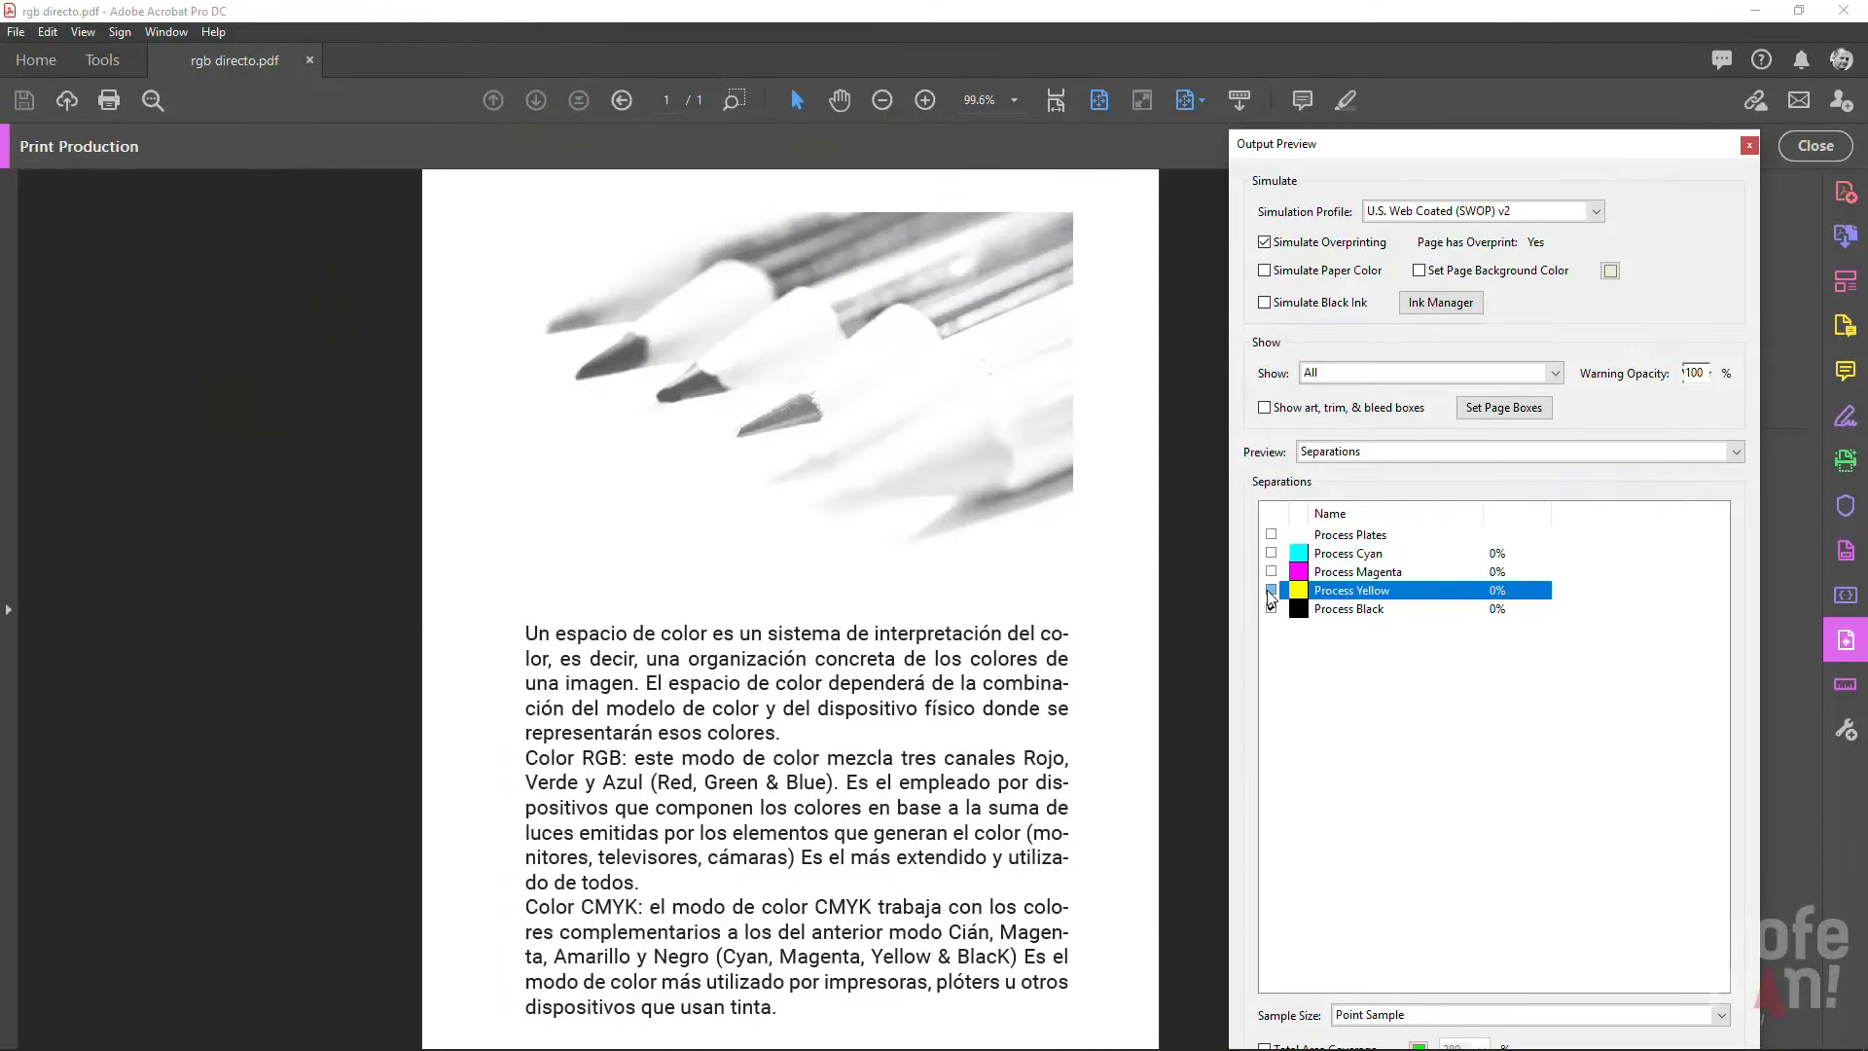
left_click(1271, 590)
left_click(1270, 553)
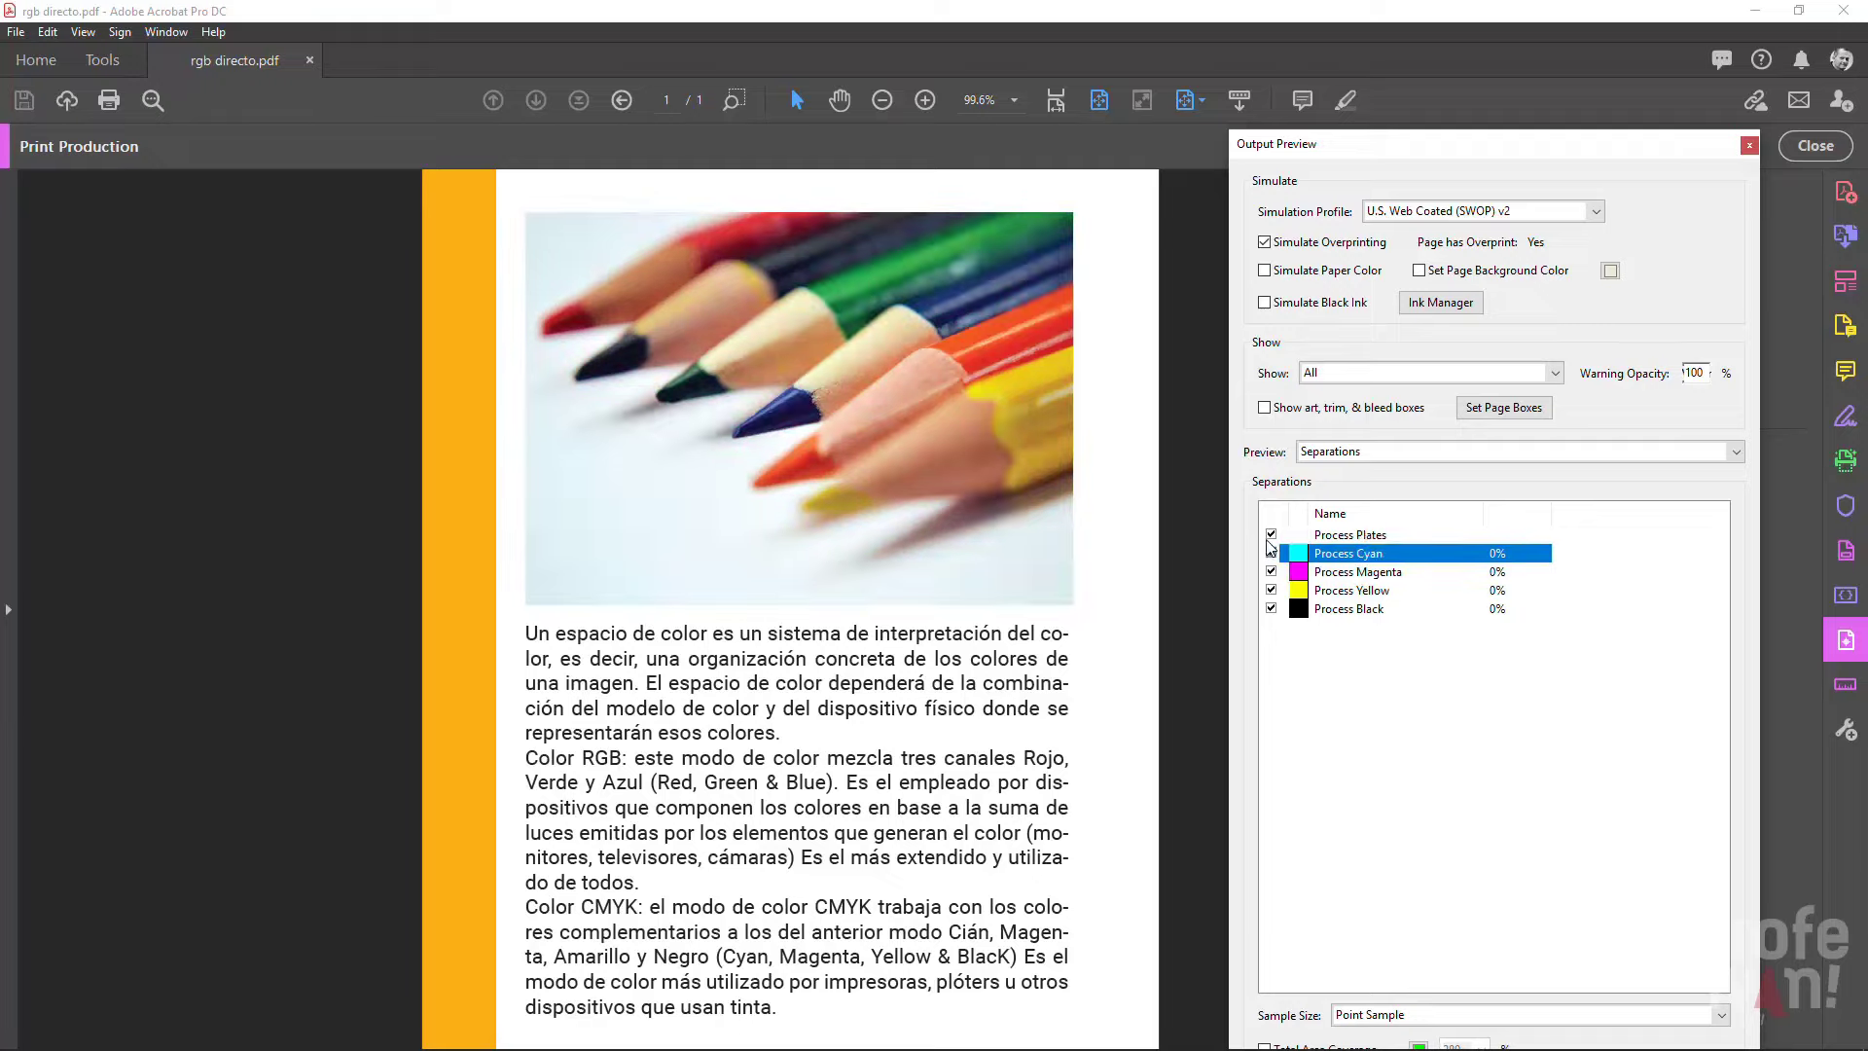
left_click(1372, 534)
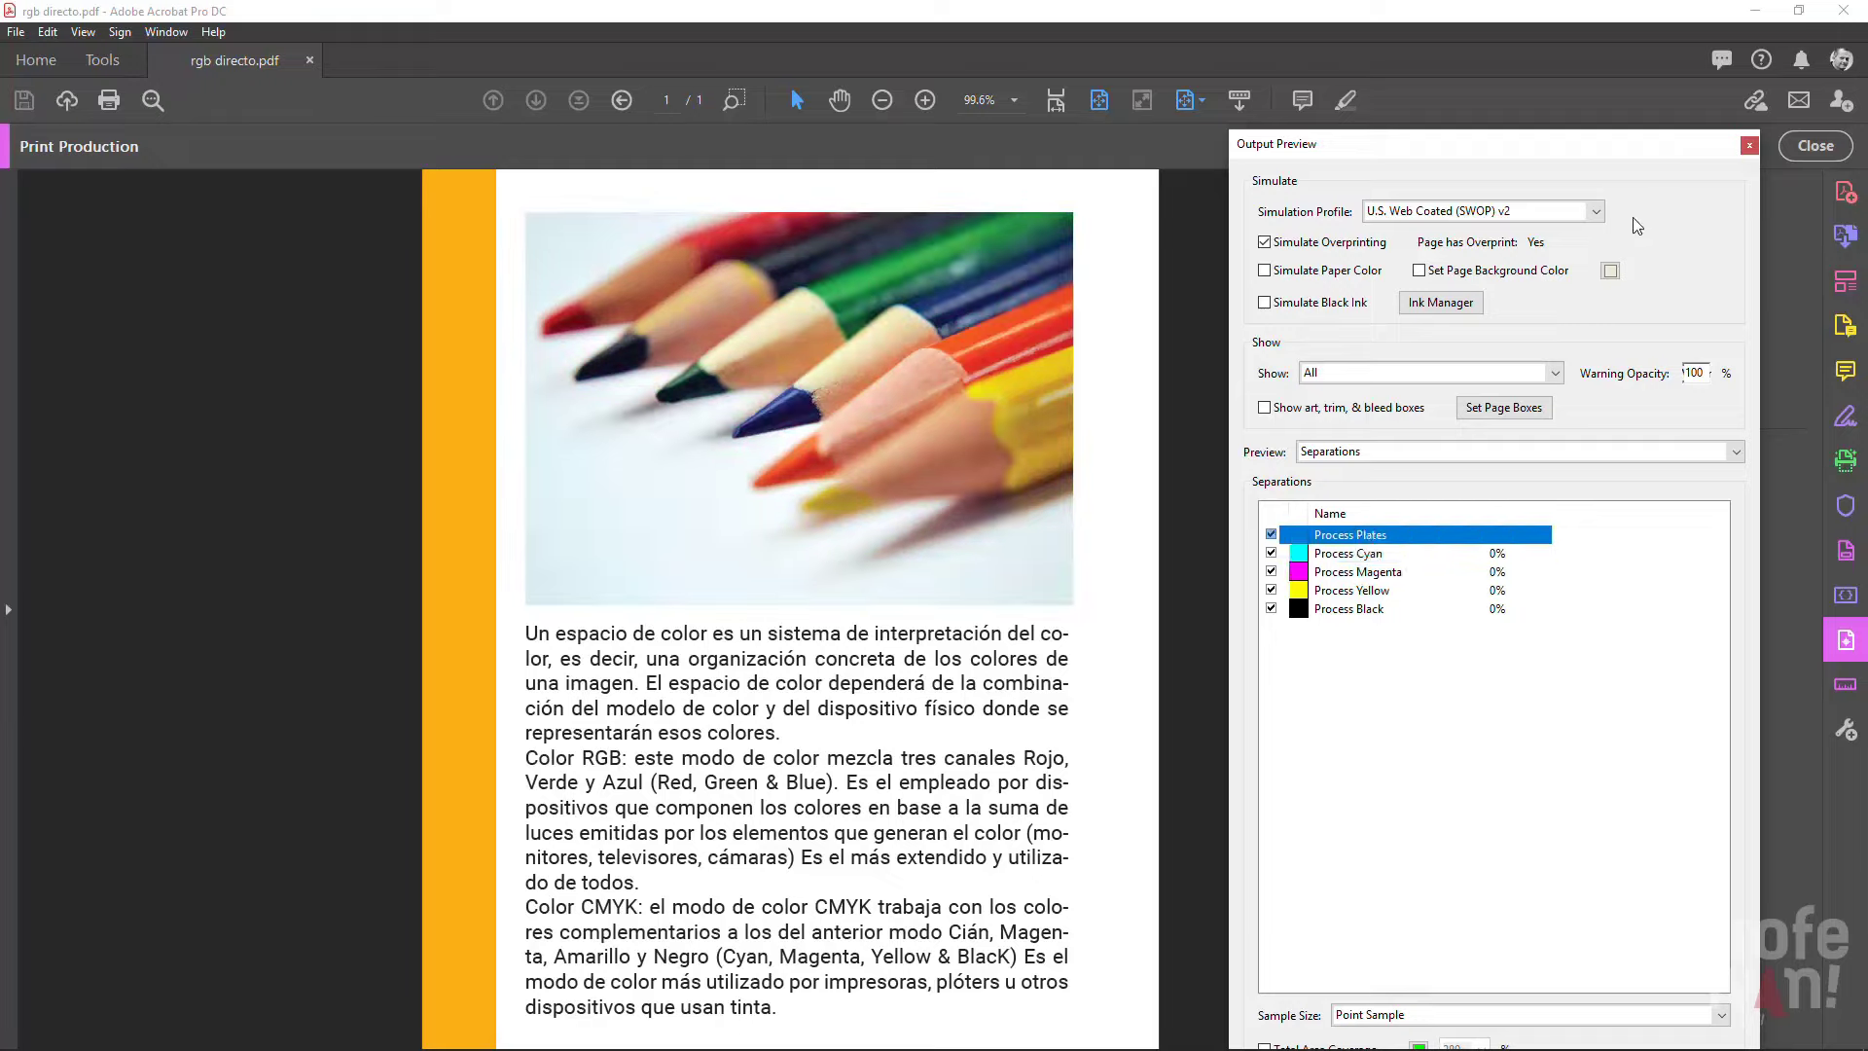
left_click(1750, 145)
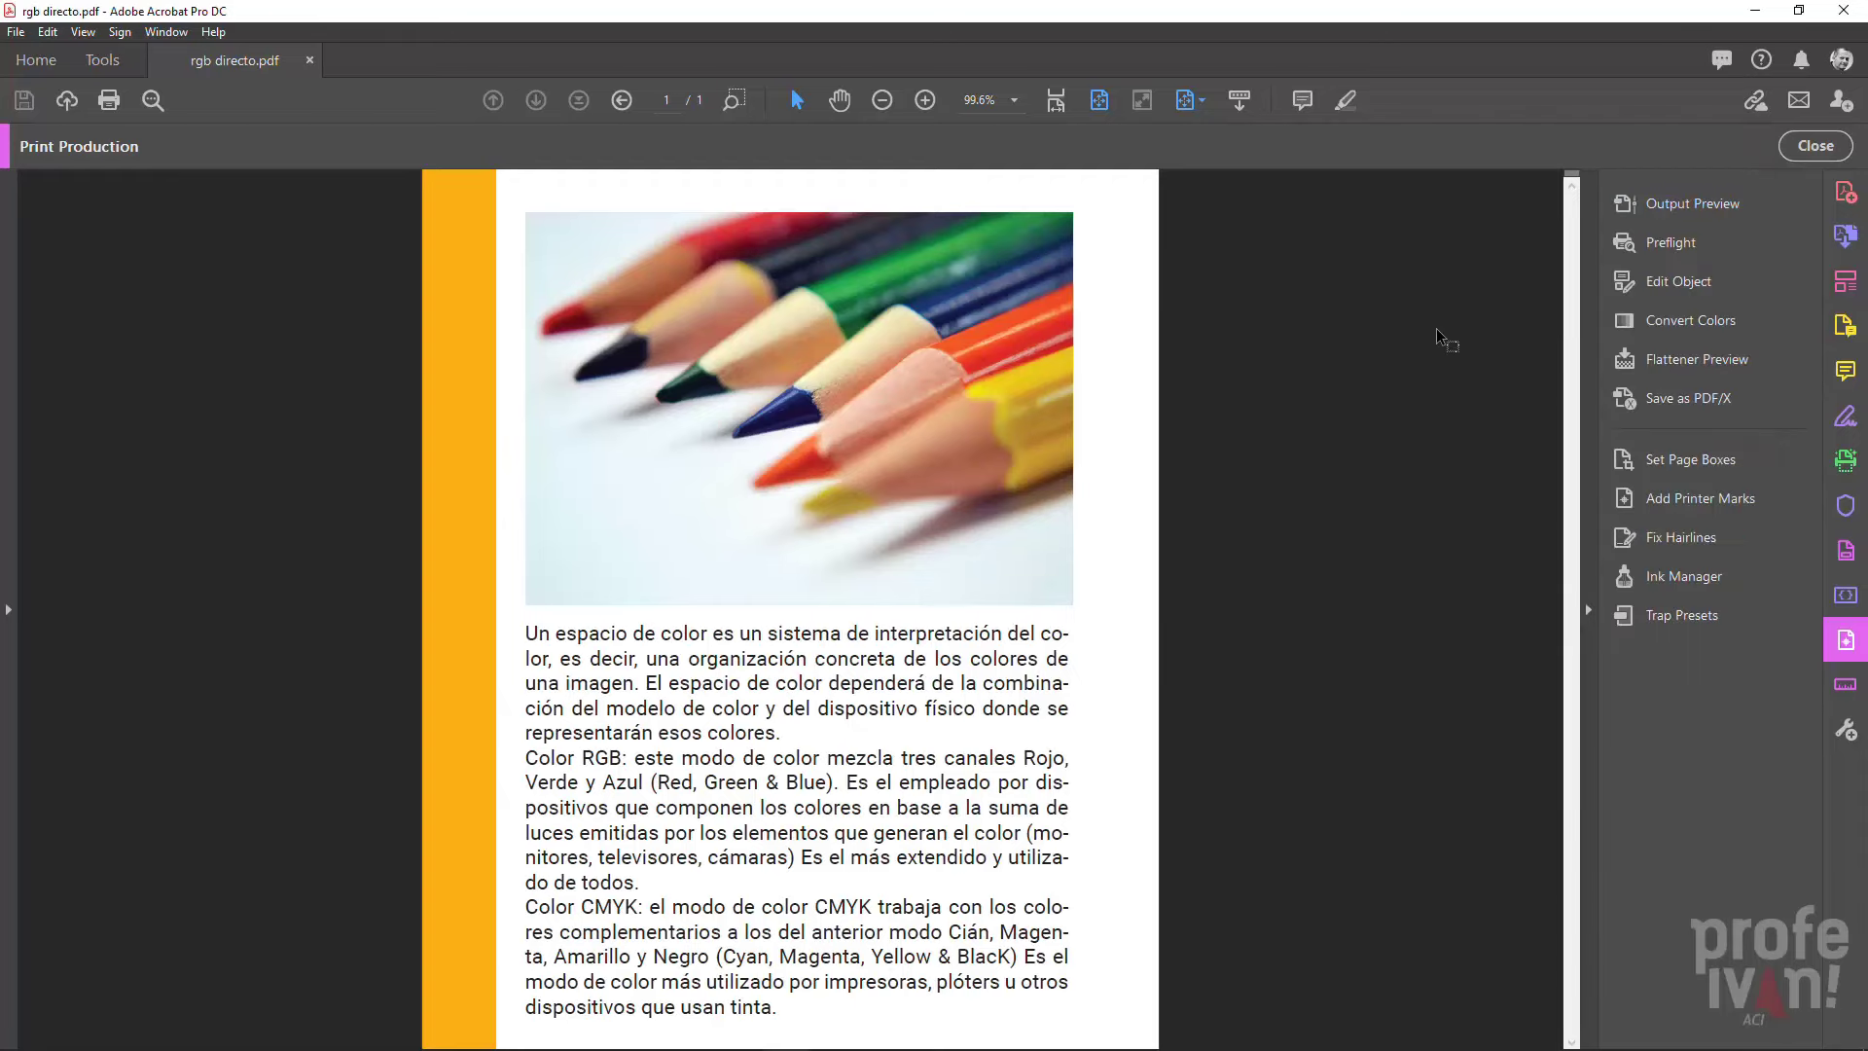